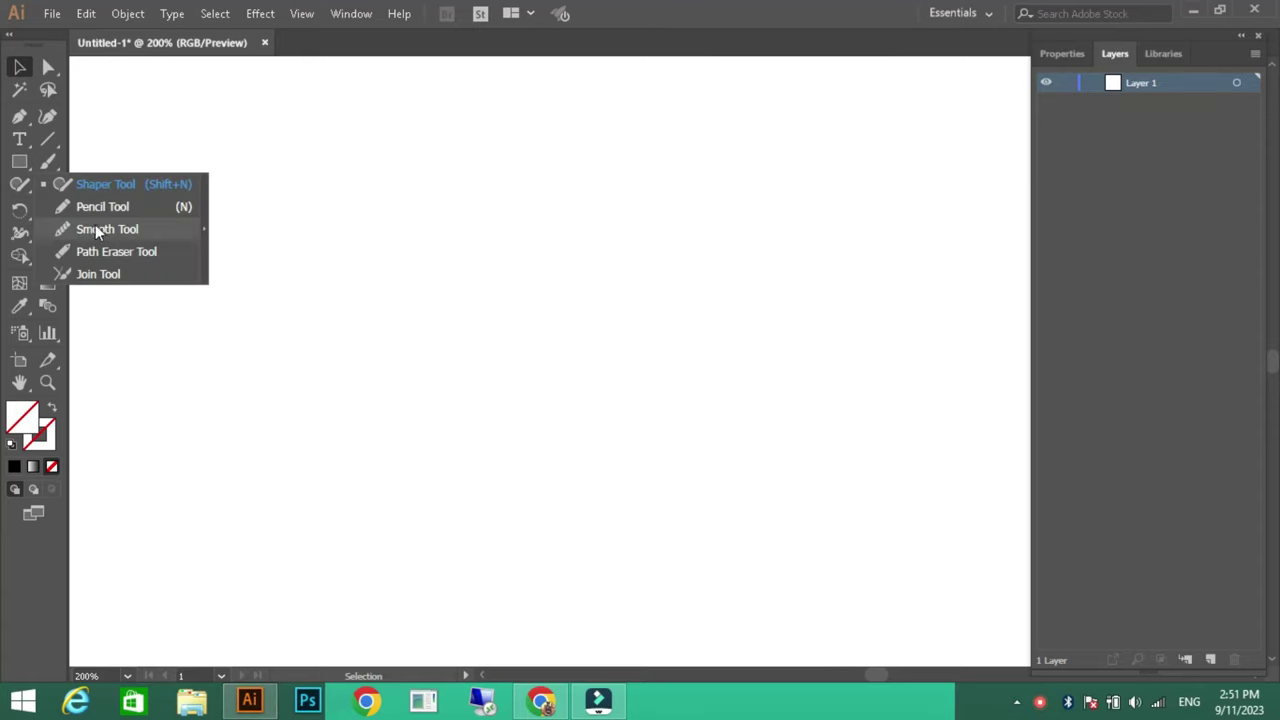
Start a blank Untitled-1 document stacked with eleven empty layers, Layer 1 locked
drag(19, 184, 95, 206)
Add more layers and pen-draw the upper lash-line outline with long curling lashes at the right end
click(1211, 658)
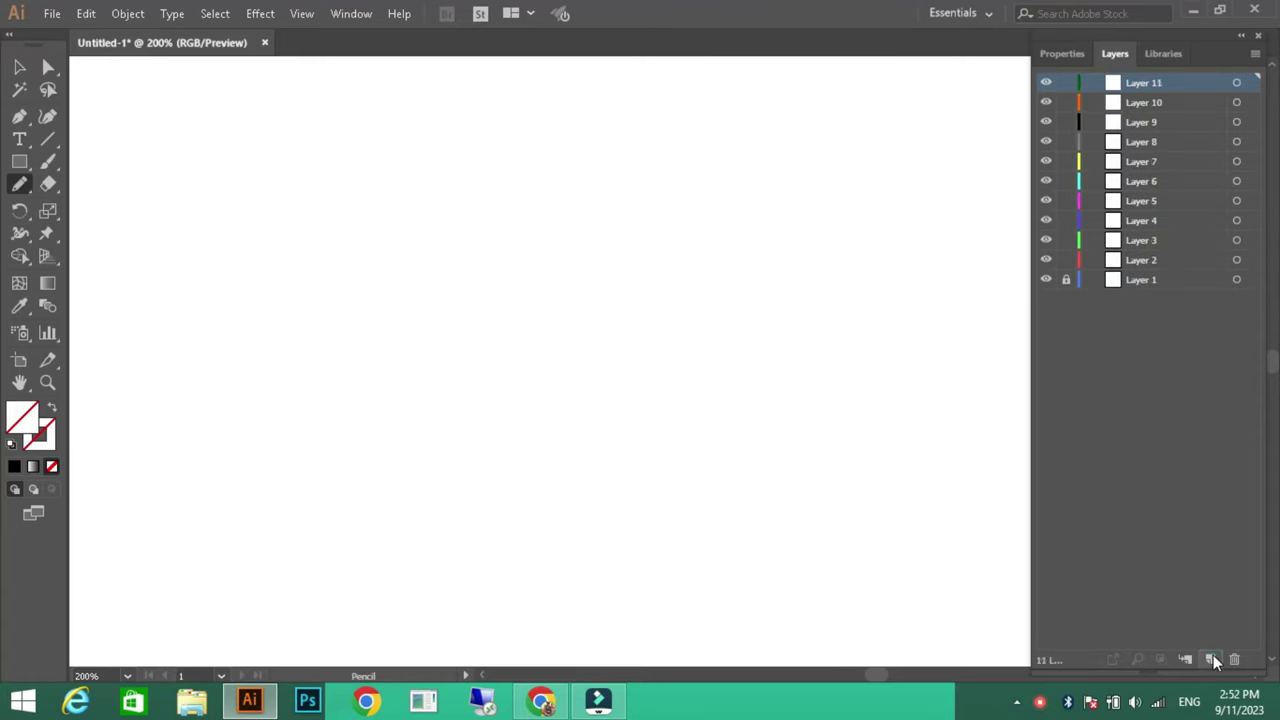
click(1211, 658)
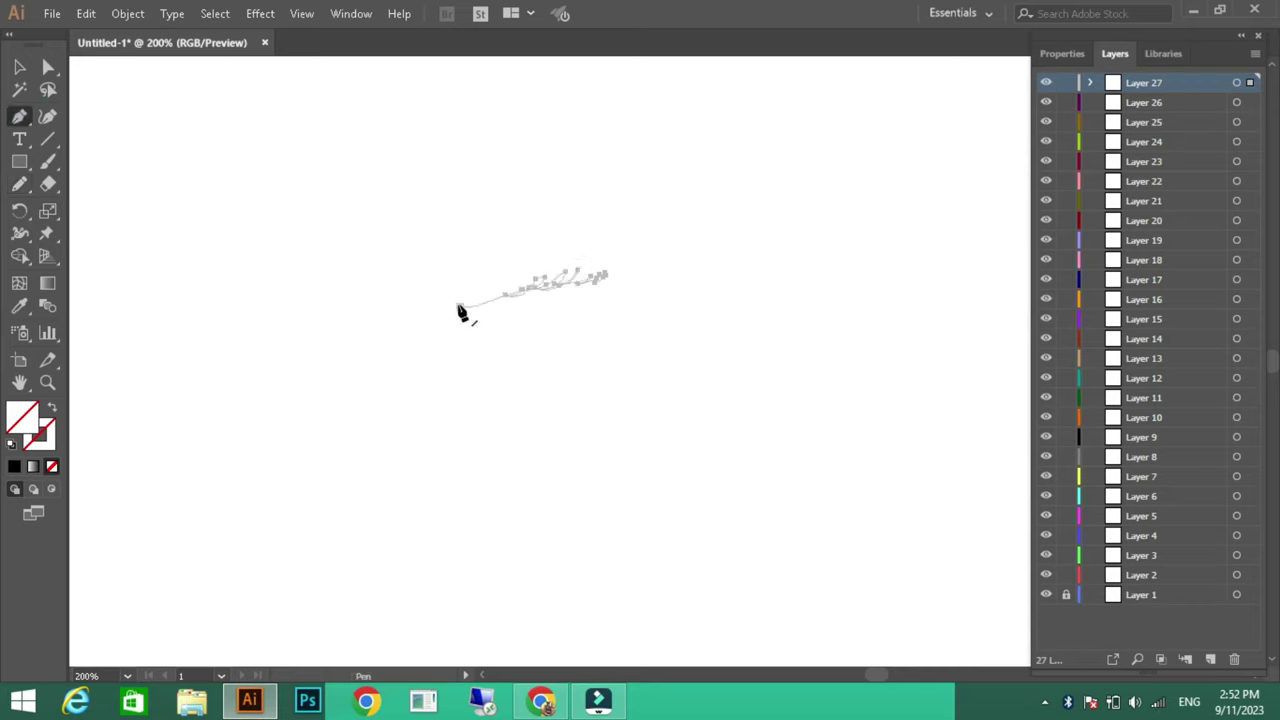
mouse_move(497, 296)
mouse_down()
mouse_move(440, 292)
mouse_move(472, 296)
mouse_up()
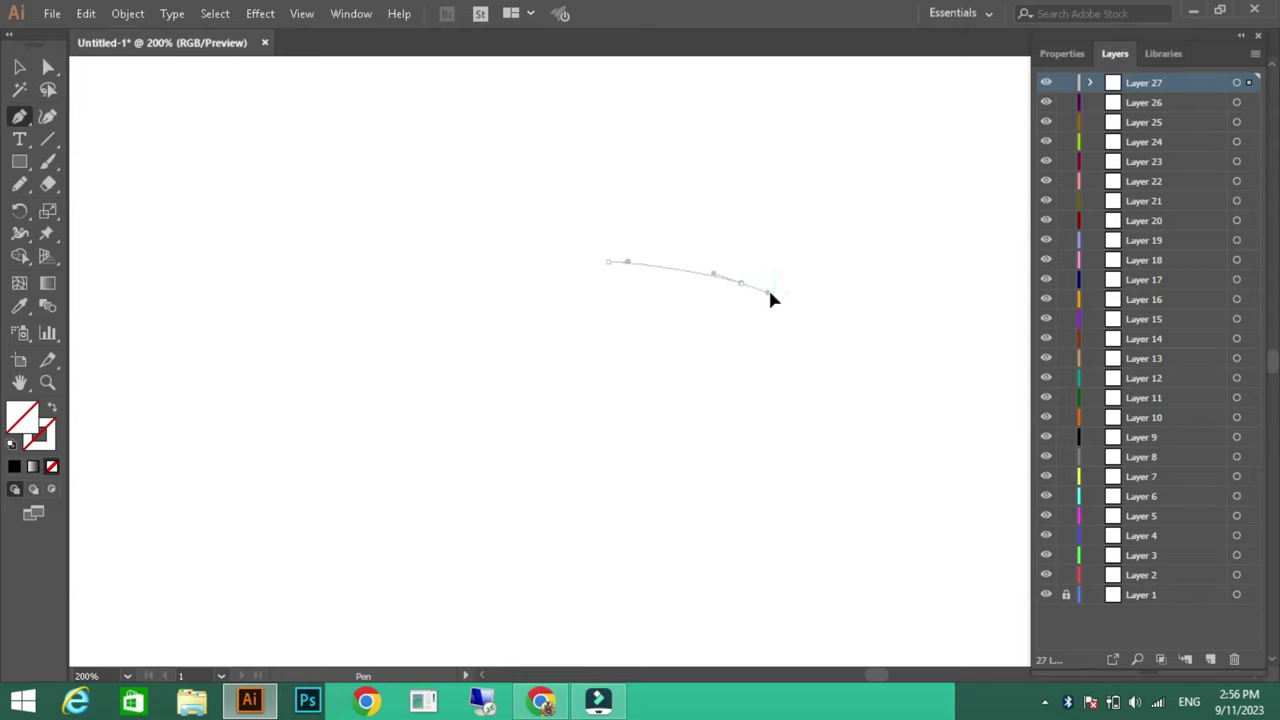
click(800, 282)
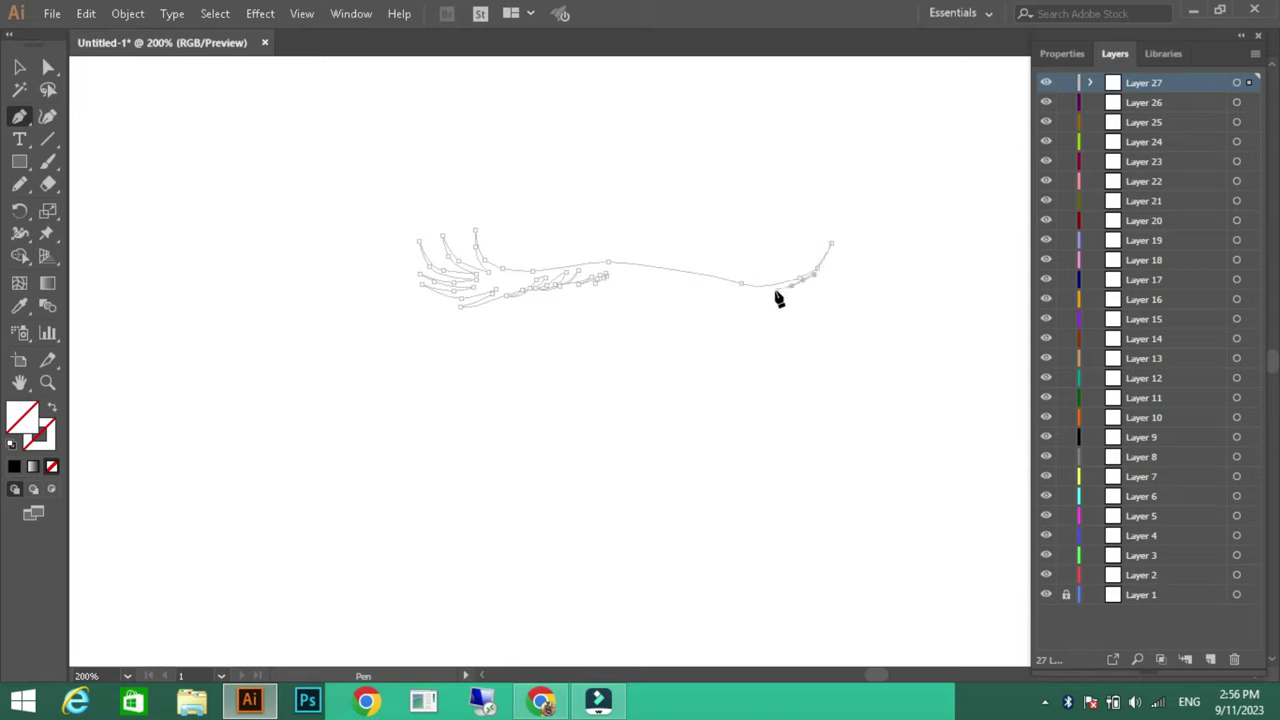
click(766, 294)
click(842, 278)
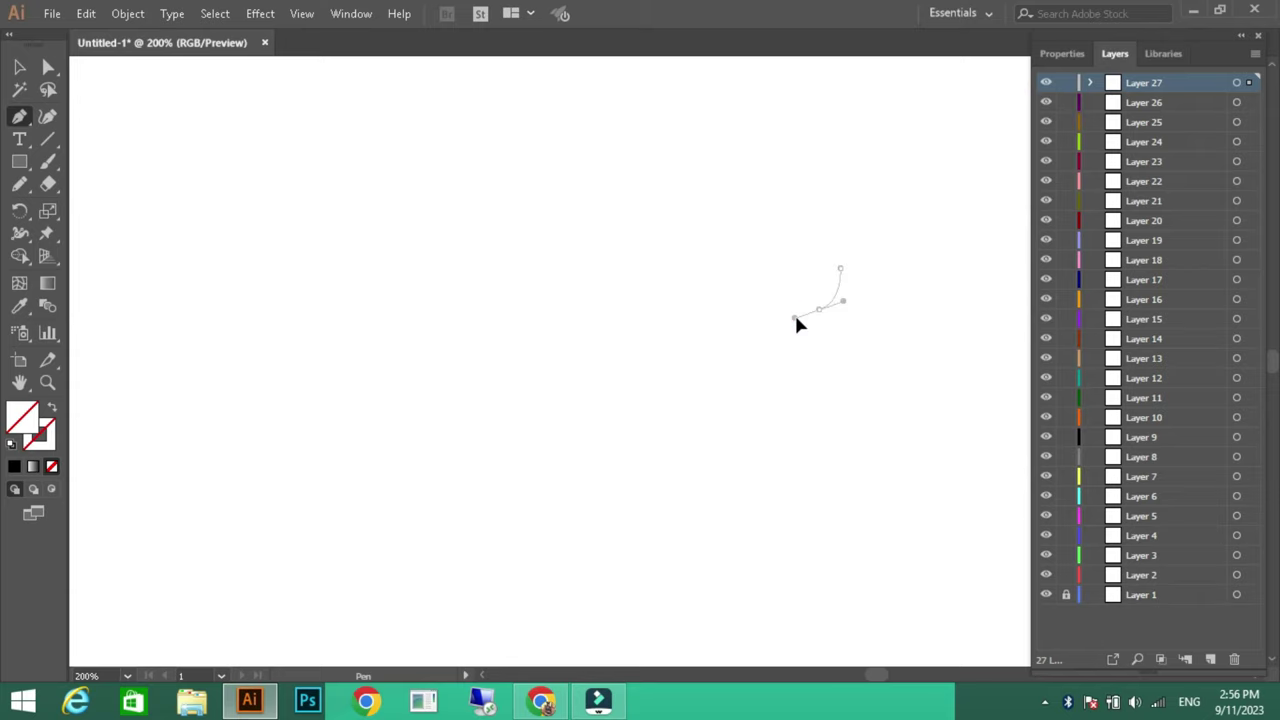
click(838, 345)
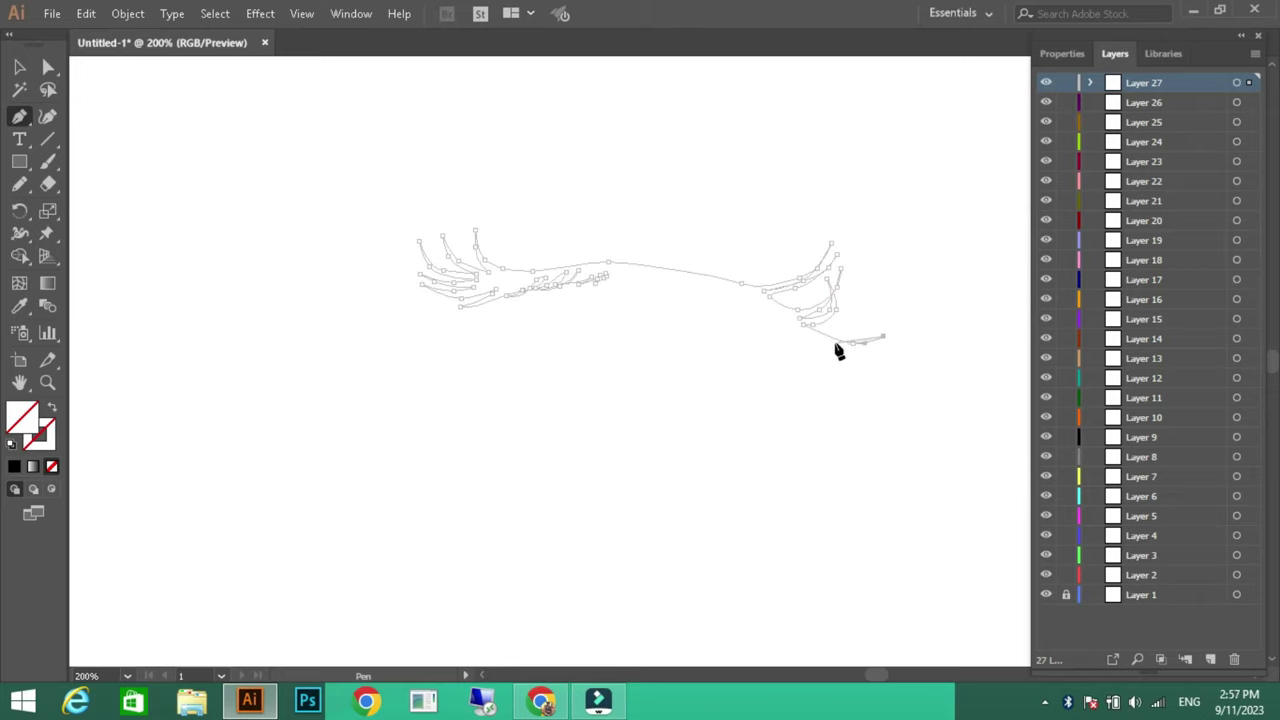
click(893, 350)
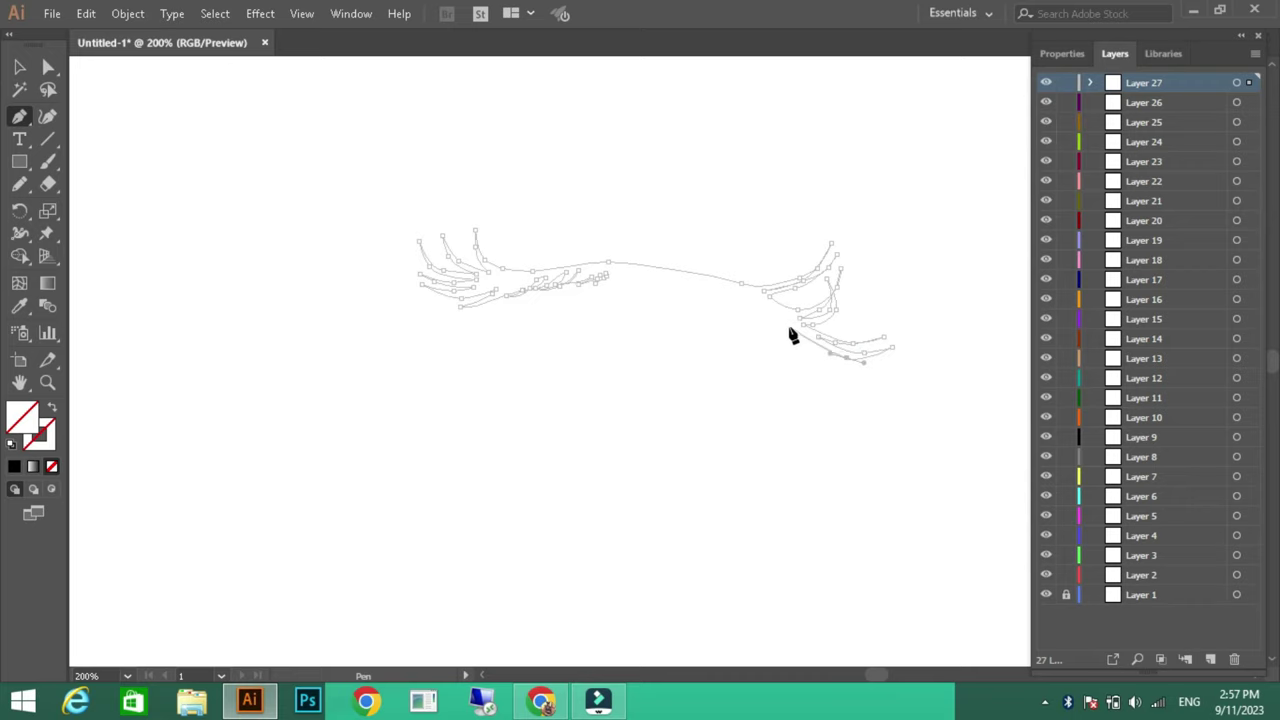
click(729, 289)
Fill the lash outline solid black and pencil in extra small black lashes
key(shift+x)
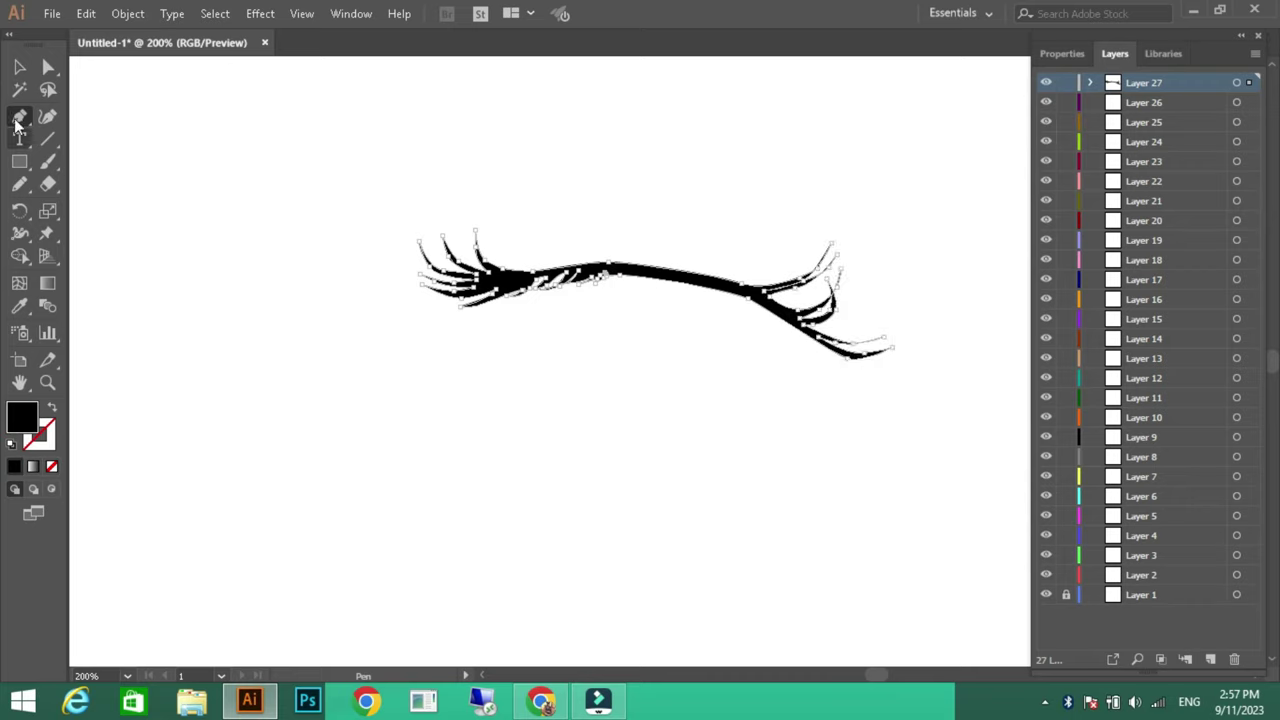
key(n)
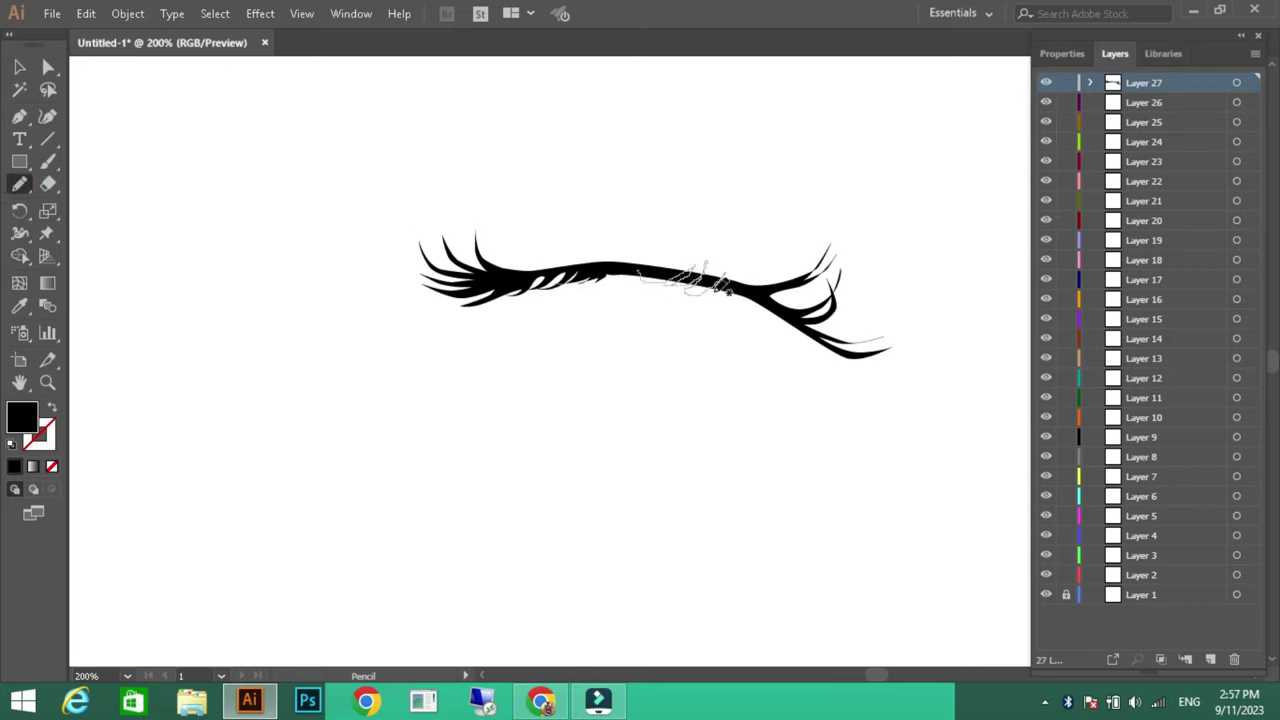
click(15, 465)
click(977, 189)
click(774, 217)
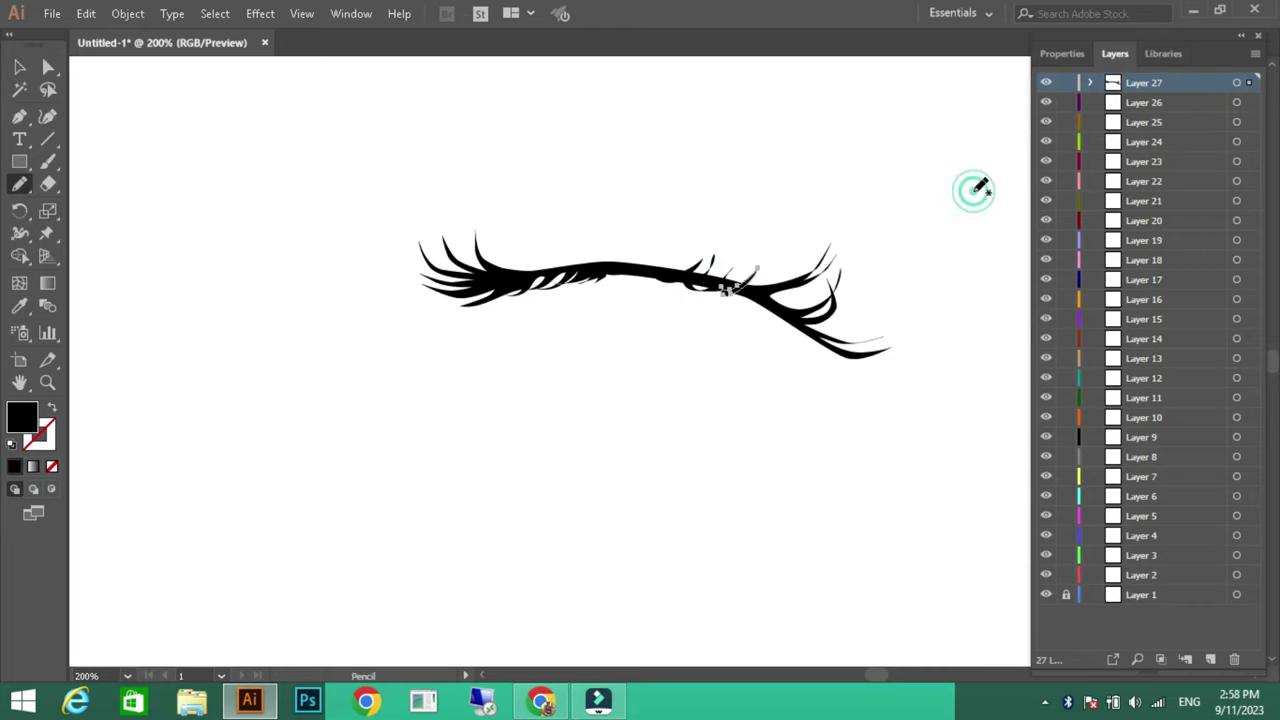
drag(545, 276, 517, 253)
click(15, 465)
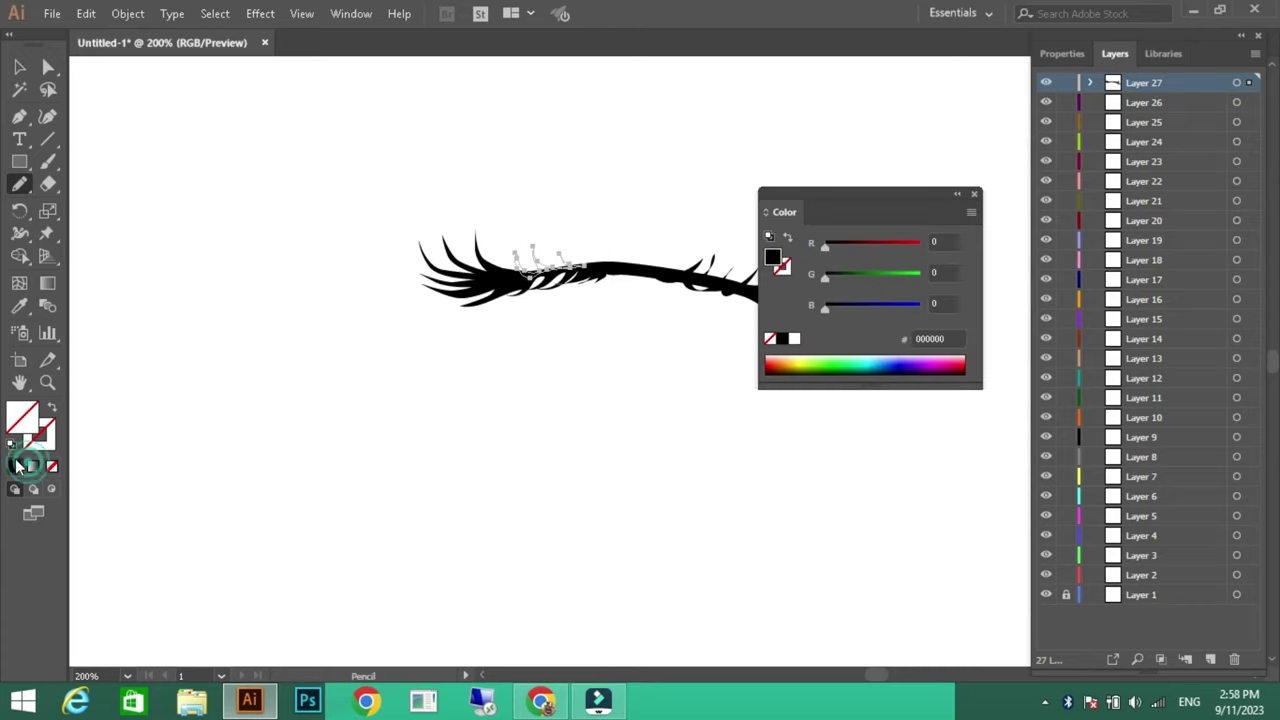
Lock the lash layer and make Layer 26 the working layer
click(977, 189)
click(1066, 82)
click(1143, 102)
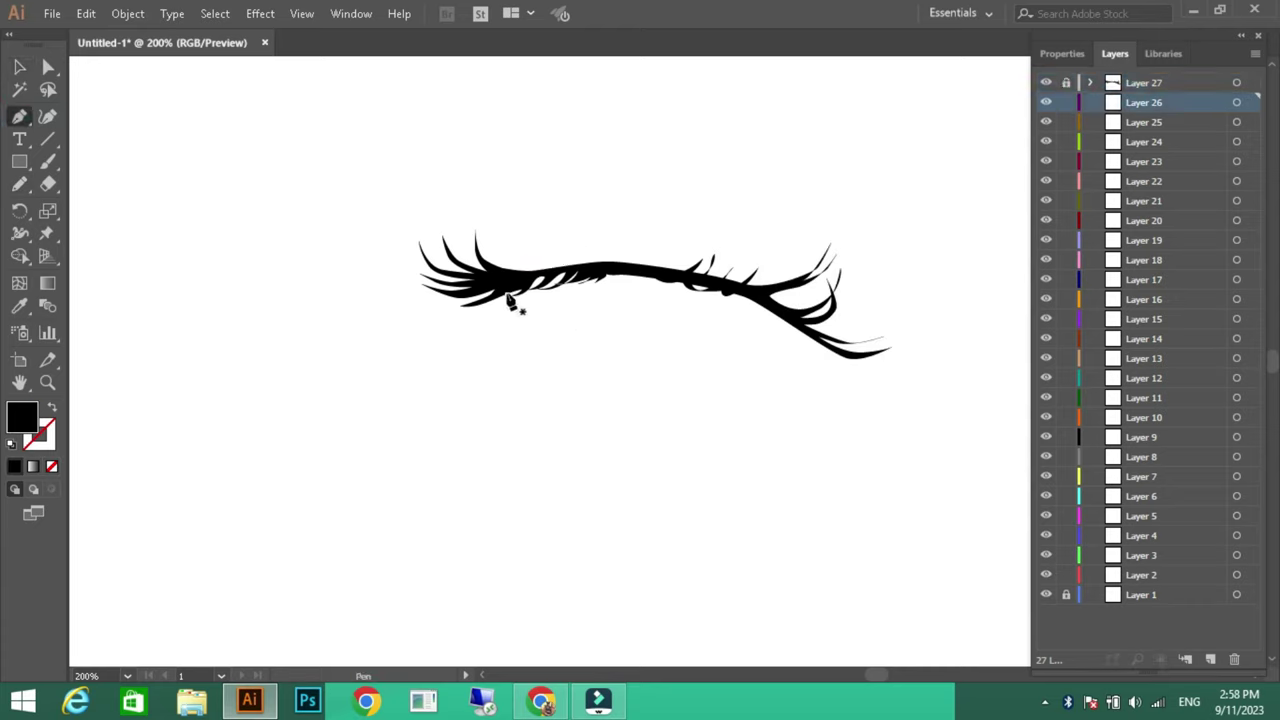
Pen-draw the closed eye-white outline along the lower and upper lids beneath the lashes
drag(711, 373, 770, 374)
click(812, 366)
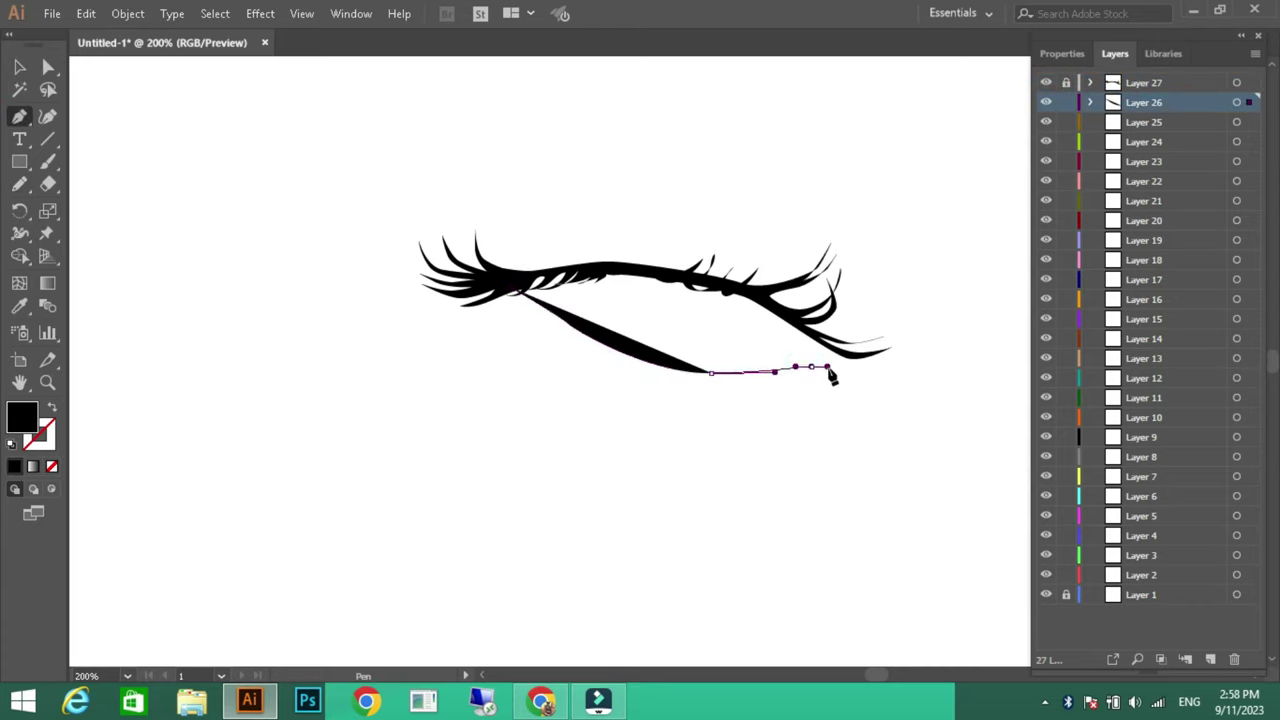
click(843, 369)
click(802, 327)
click(750, 291)
click(512, 289)
Fill the eye white with a gradient from grey-green to light grey-green
key(.)
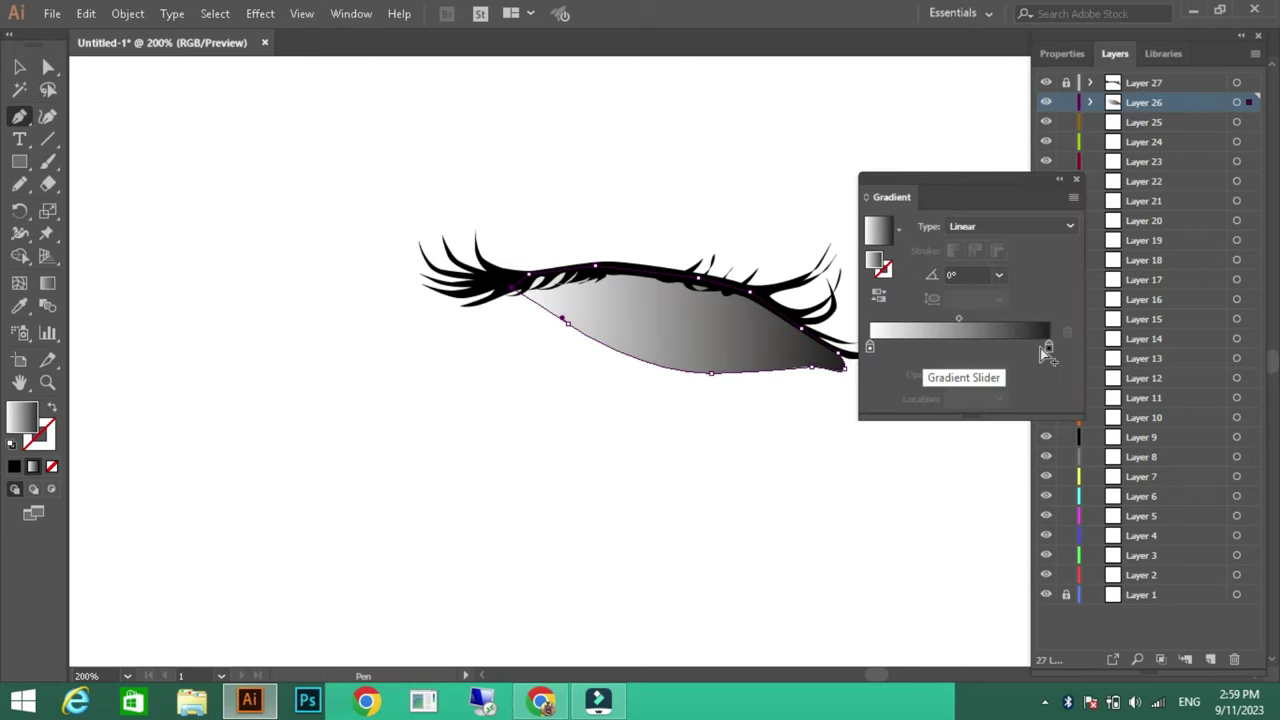
double_click(1048, 346)
click(443, 391)
key(Return)
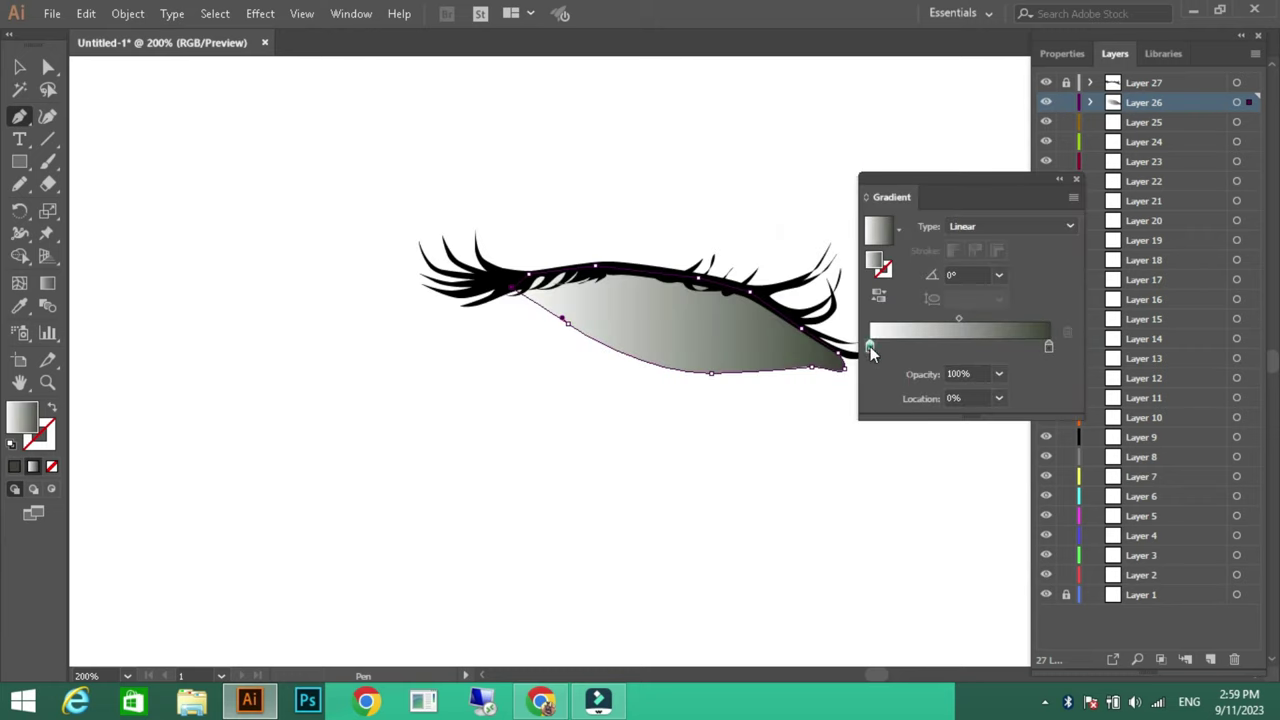
double_click(870, 346)
click(413, 280)
key(Return)
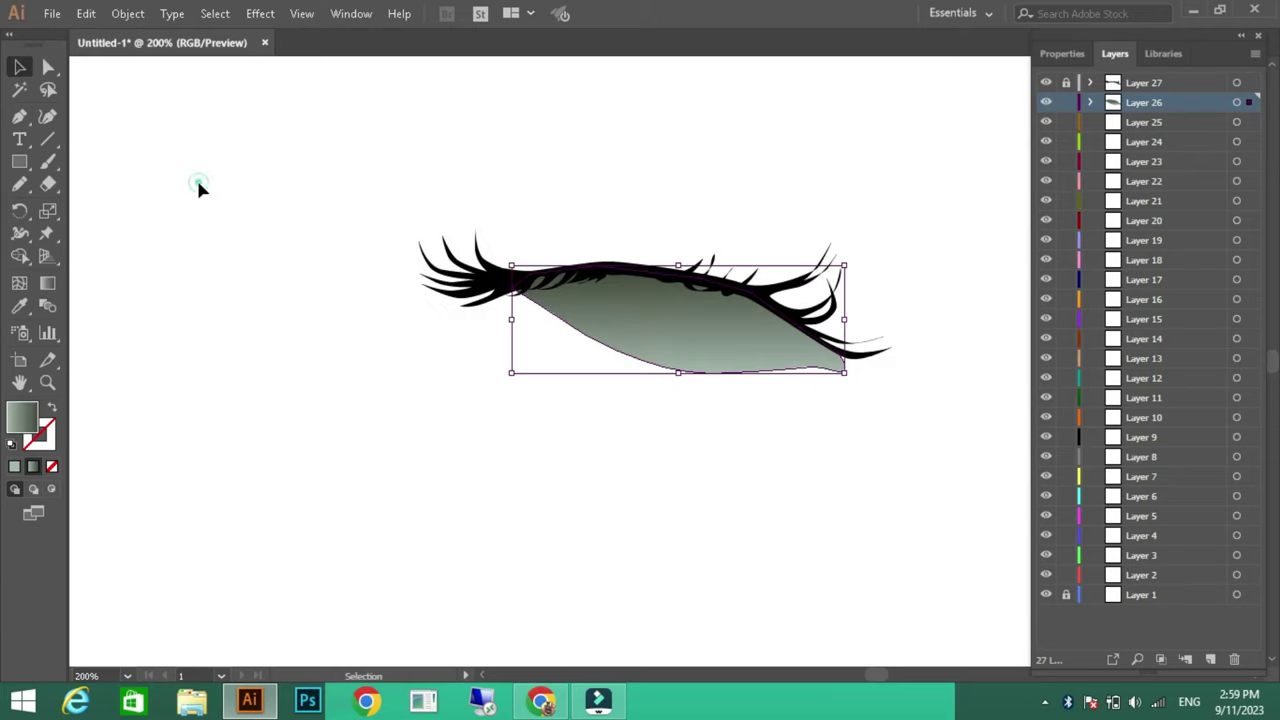
Pencil a shape over the eye and set its opacity to 100%
key(n)
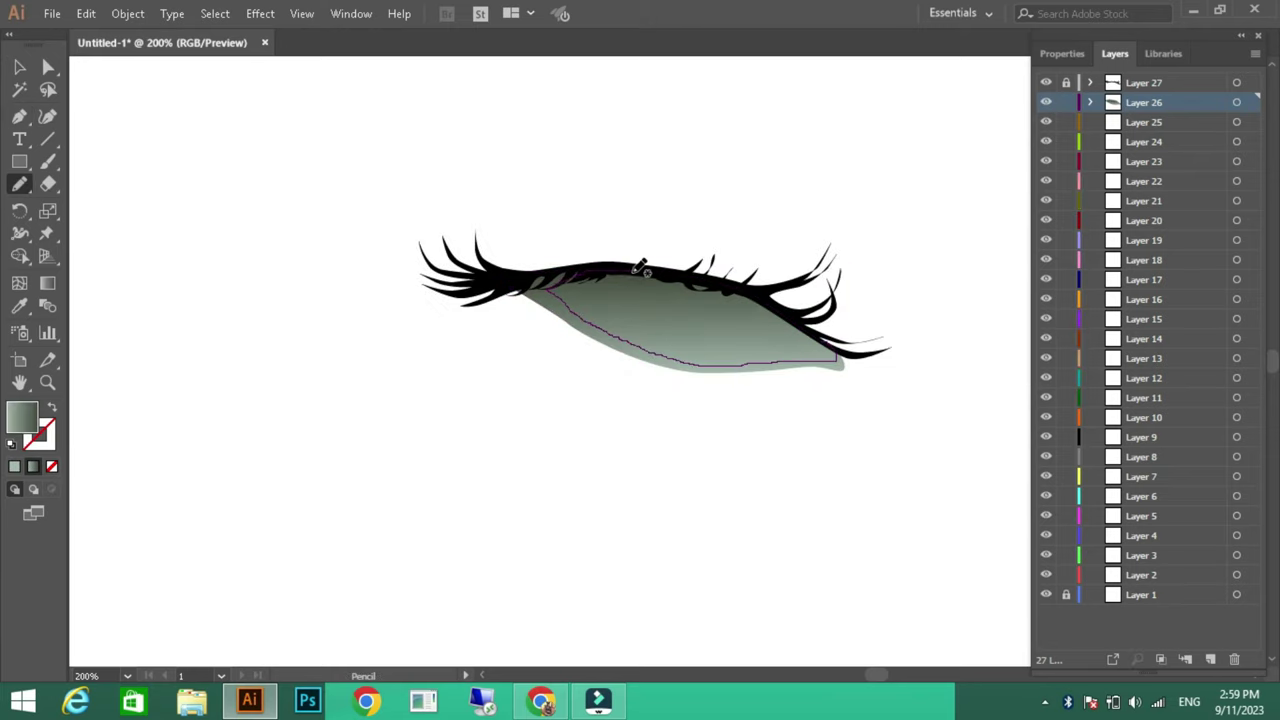
ctrl+click(640, 268)
click(1062, 53)
click(19, 67)
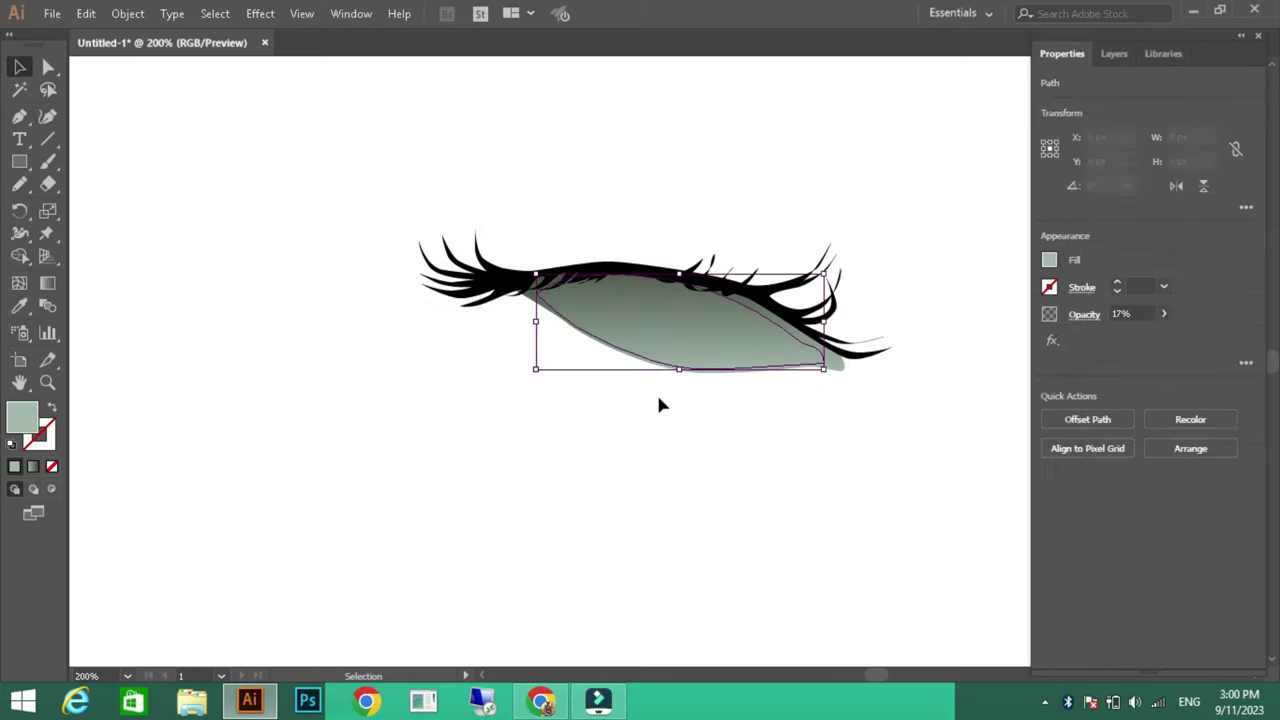
key(n)
click(1163, 313)
drag(1102, 337, 1160, 337)
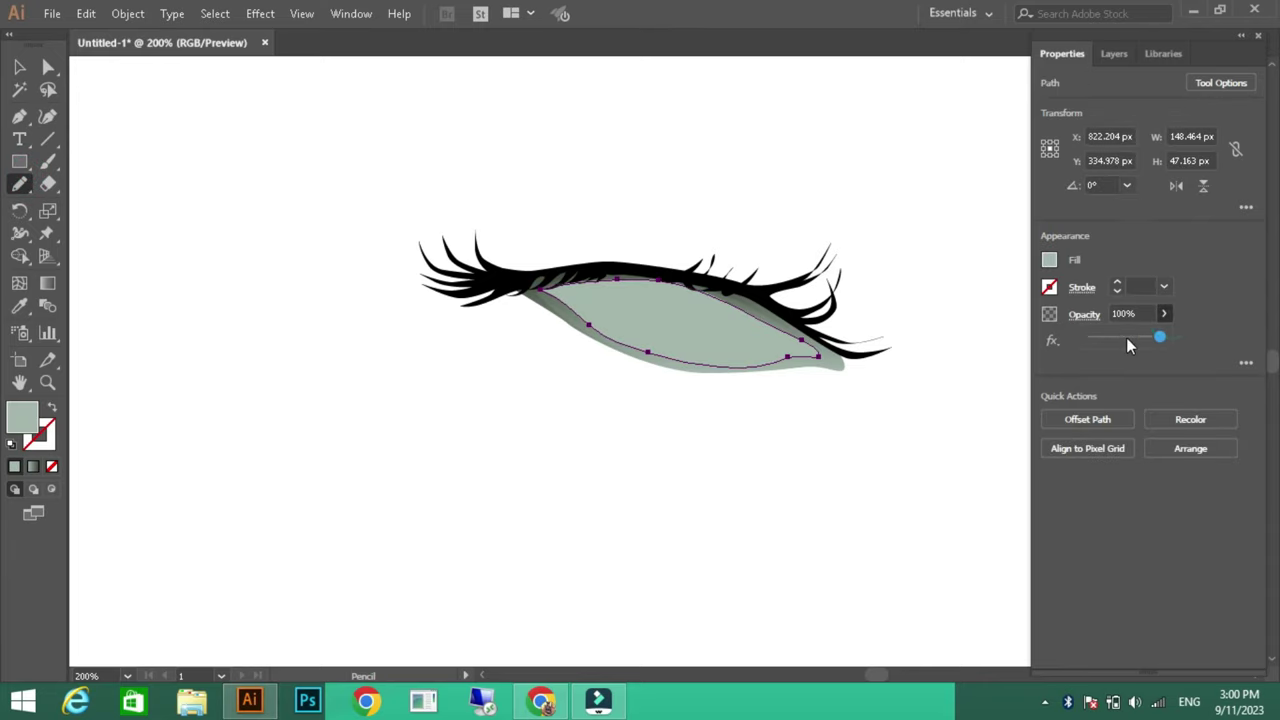
key(ctrl+shift+a)
Draw a shading shape over the eye white and give it a fill colour
drag(558, 290, 587, 316)
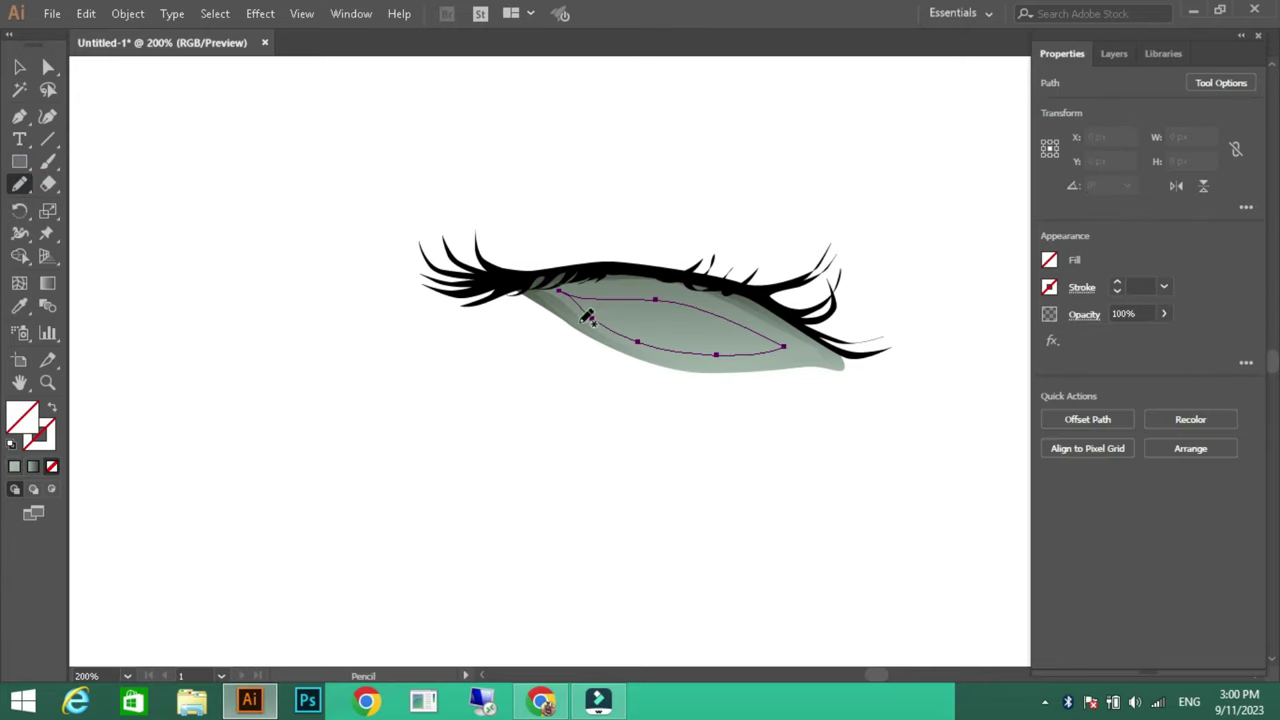
click(1049, 259)
key(v)
click(357, 208)
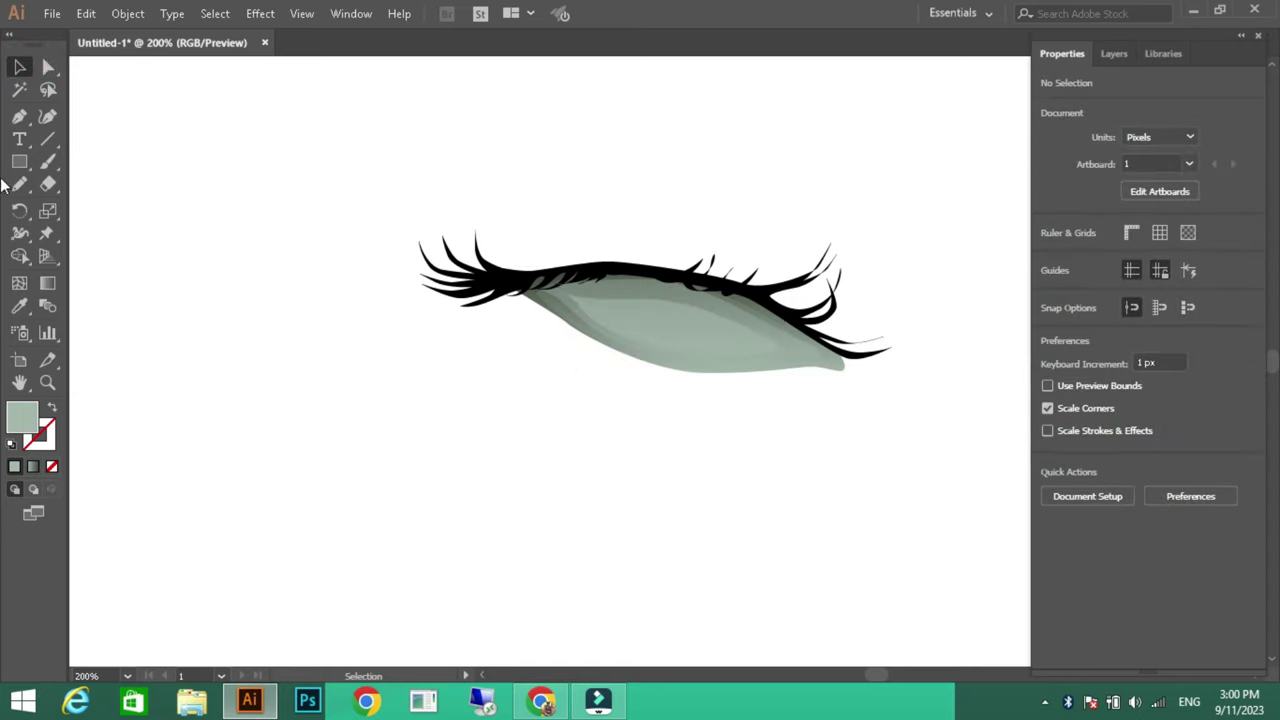
Draw translucent shadow strokes under the upper lid at 36% opacity
click(19, 184)
drag(552, 281, 606, 284)
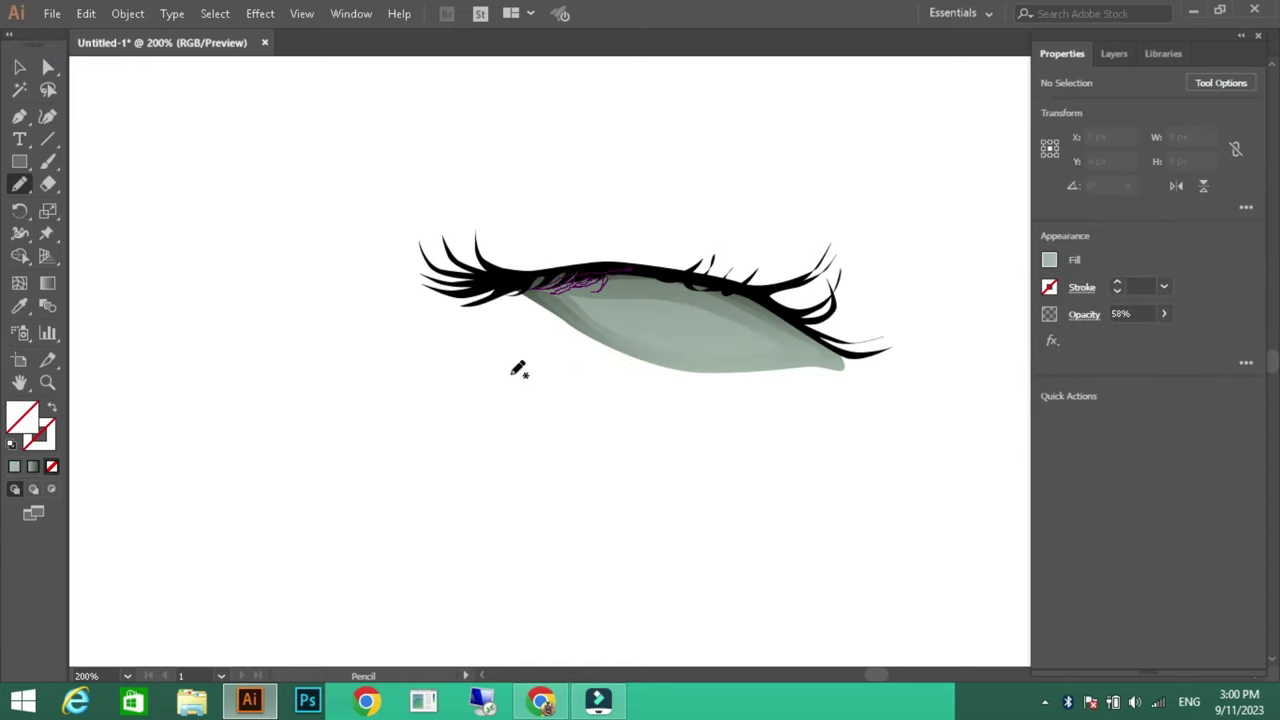
click(1163, 313)
click(22, 188)
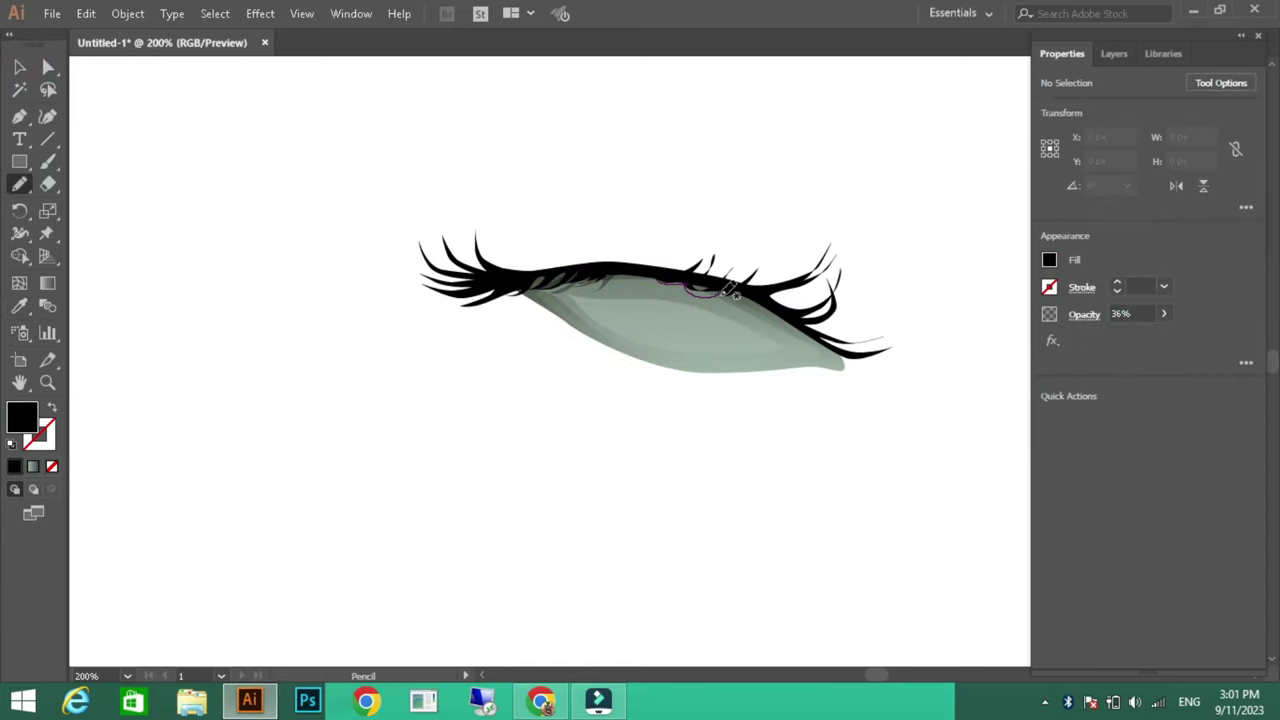
drag(733, 290, 745, 292)
click(186, 203)
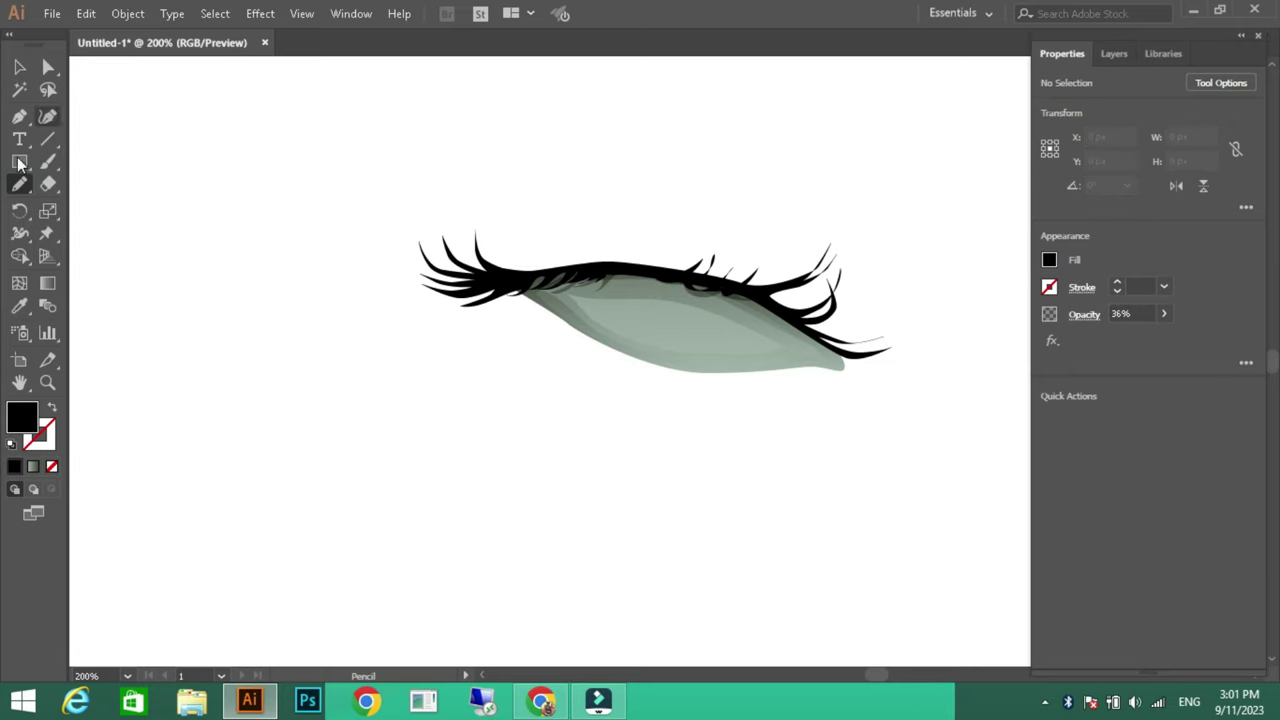
Pen-draw the closed iris outline and give it a gradient fill
key(p)
mouse_move(607, 270)
mouse_down()
mouse_move(612, 350)
mouse_move(709, 380)
mouse_up()
drag(752, 330, 757, 300)
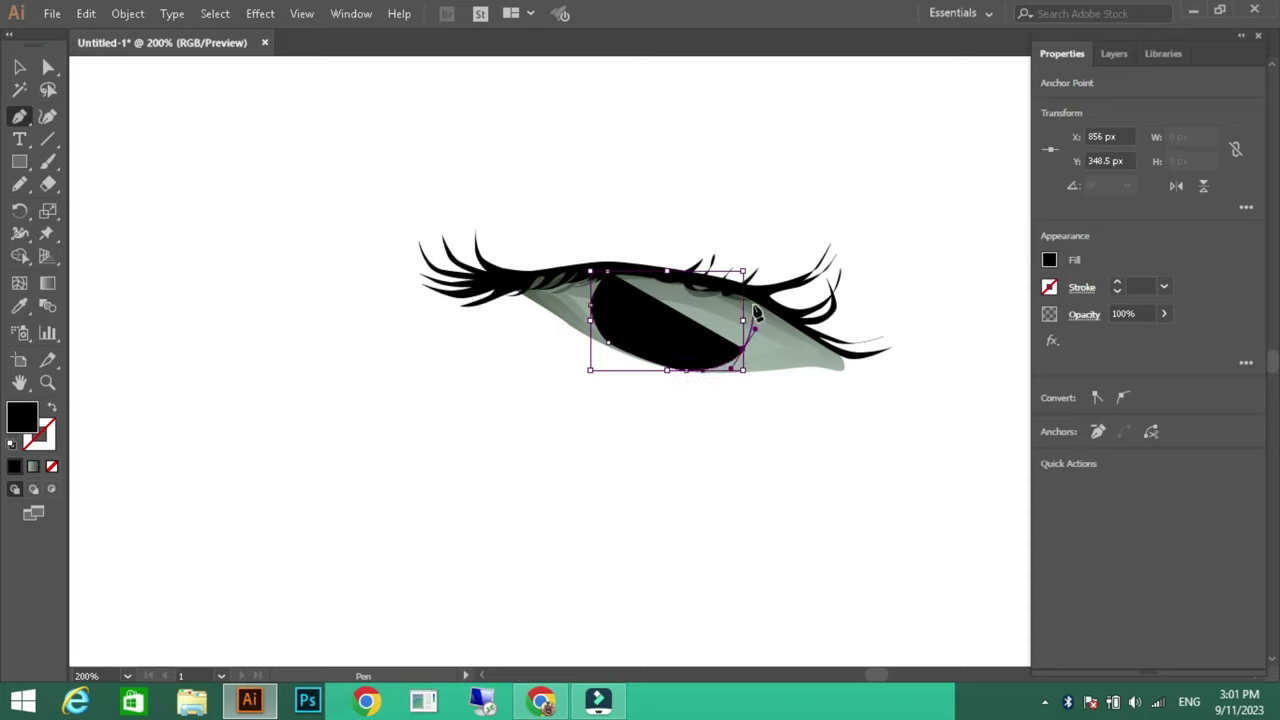
drag(700, 271, 668, 277)
click(598, 268)
key(period)
Set the iris gradient's end colour to dark green
double_click(1048, 346)
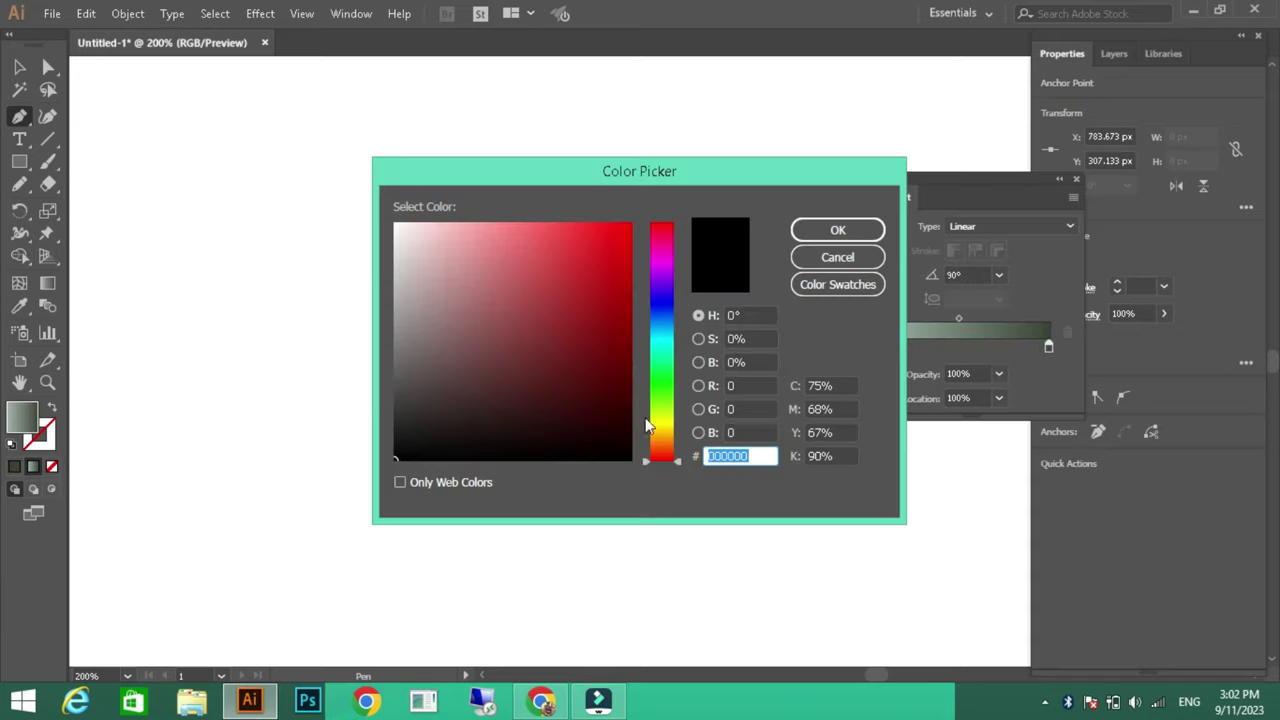
click(820, 235)
double_click(871, 346)
click(662, 337)
click(474, 397)
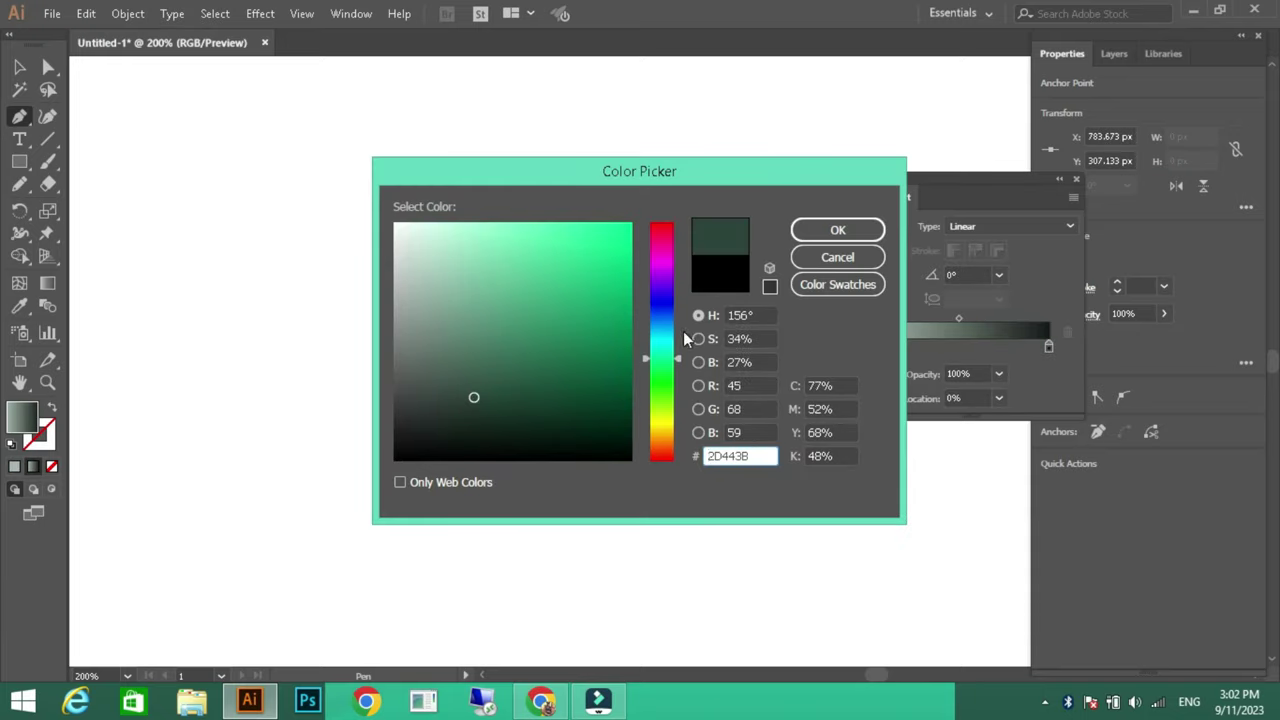
click(520, 411)
click(838, 230)
click(194, 191)
Add a freehand light-green shape inside the iris at 8% opacity
key(n)
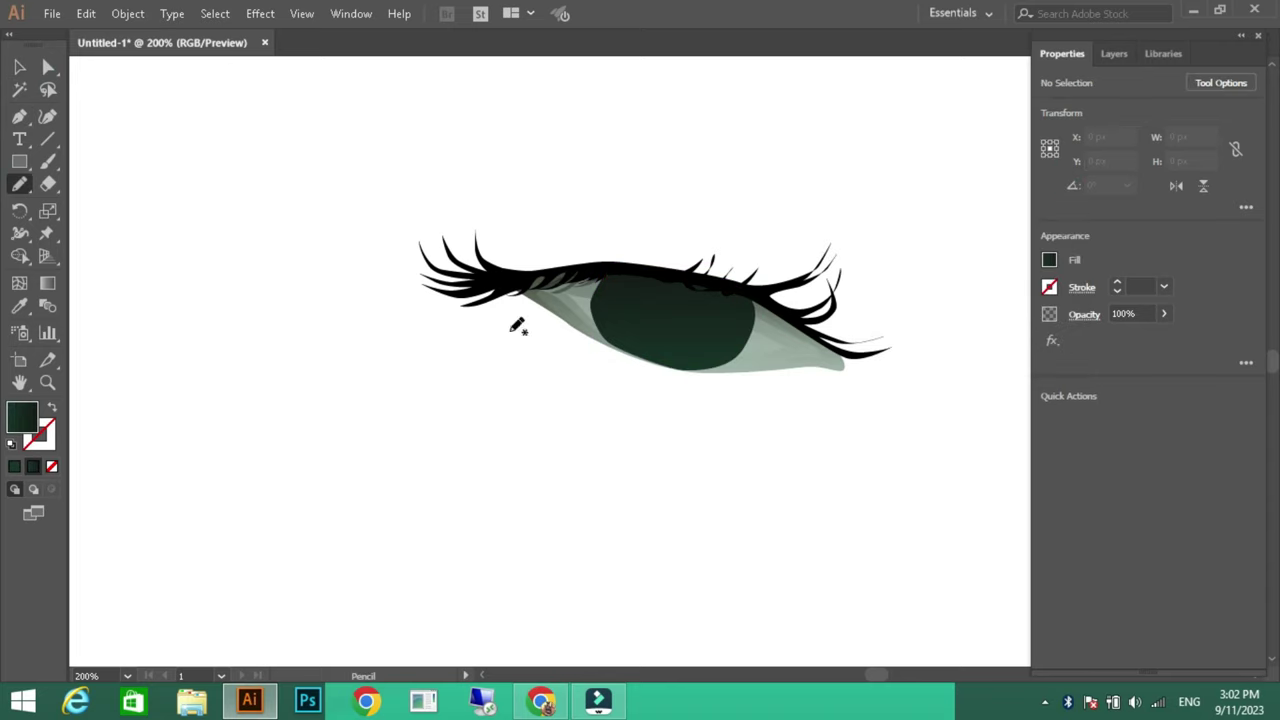
key(v)
click(628, 344)
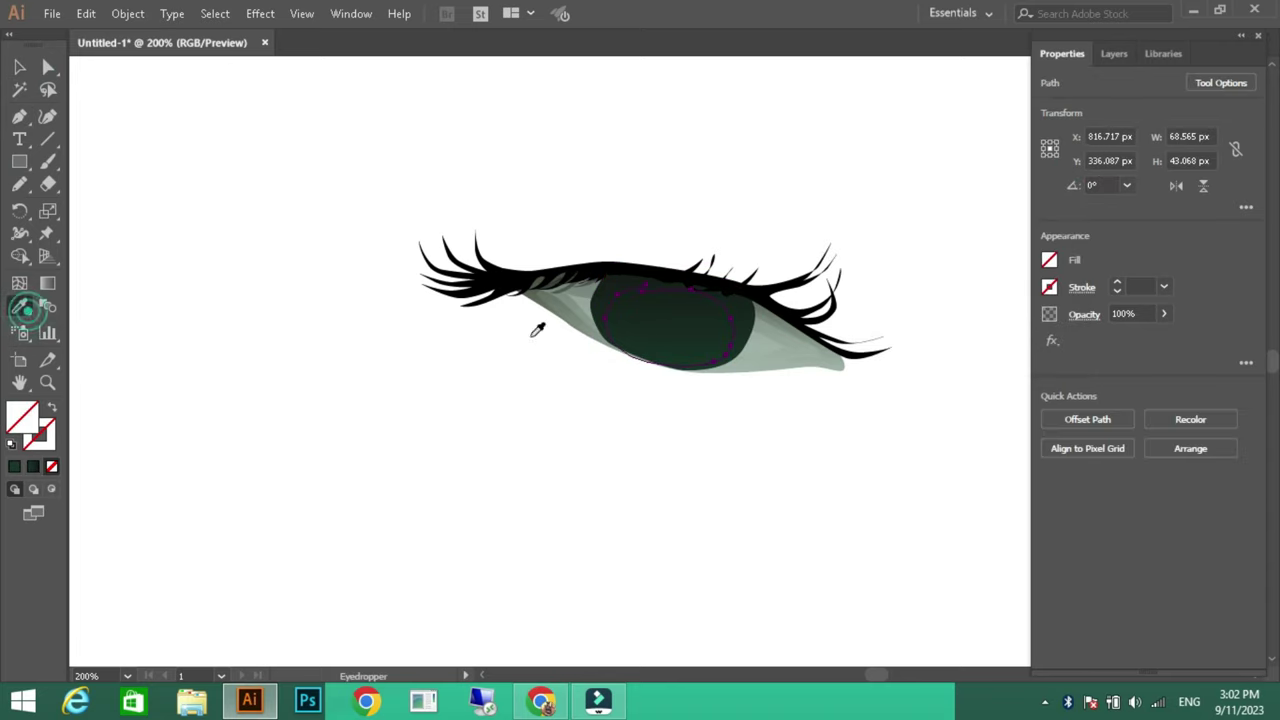
click(1163, 314)
drag(1106, 337, 1100, 340)
click(151, 150)
Add a white oval inside the iris at 6% opacity
key(n)
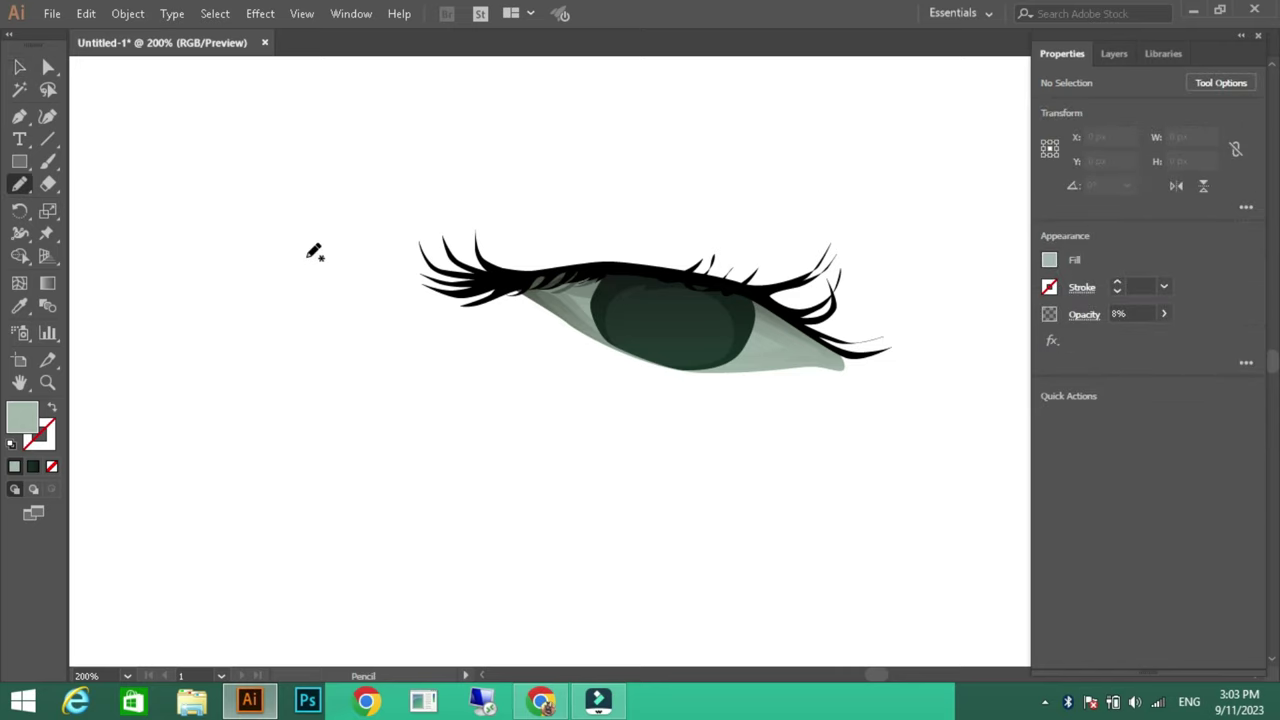
drag(609, 336, 611, 338)
click(1163, 314)
drag(1106, 337, 1100, 337)
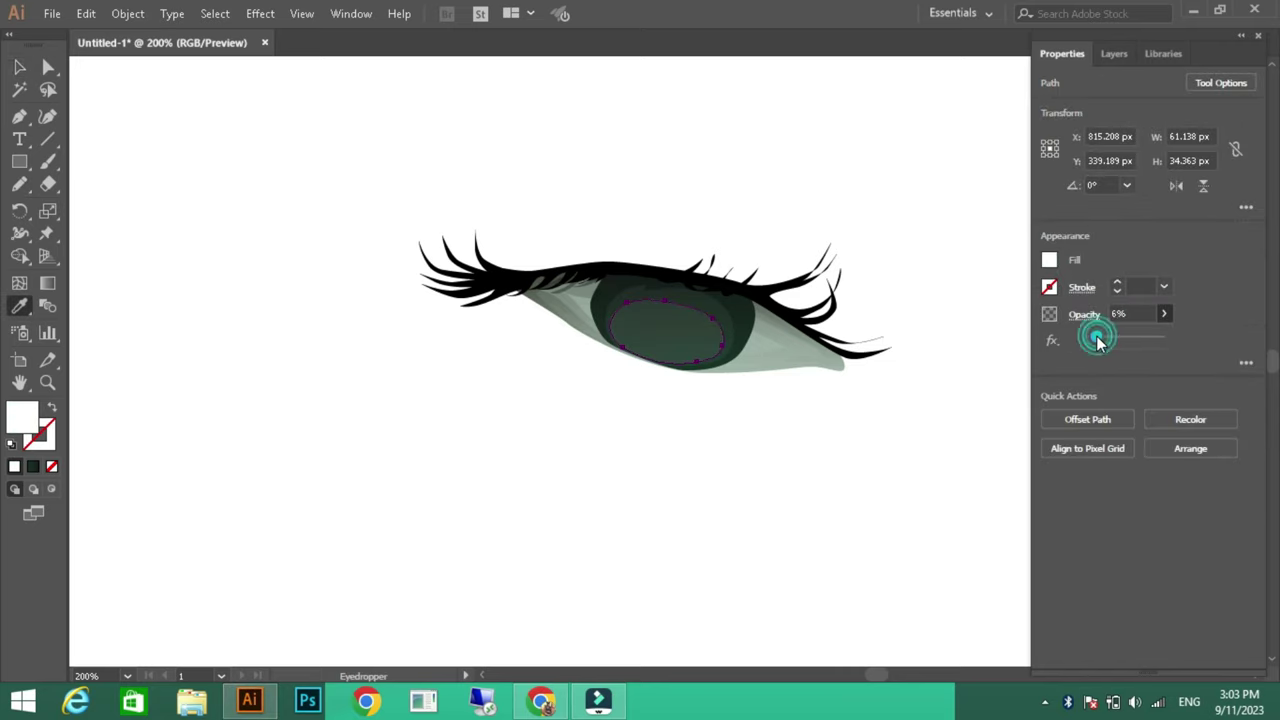
key(ctrl+shift+a)
Draw a light beige swirl in the iris at about 22% opacity
drag(706, 330, 622, 345)
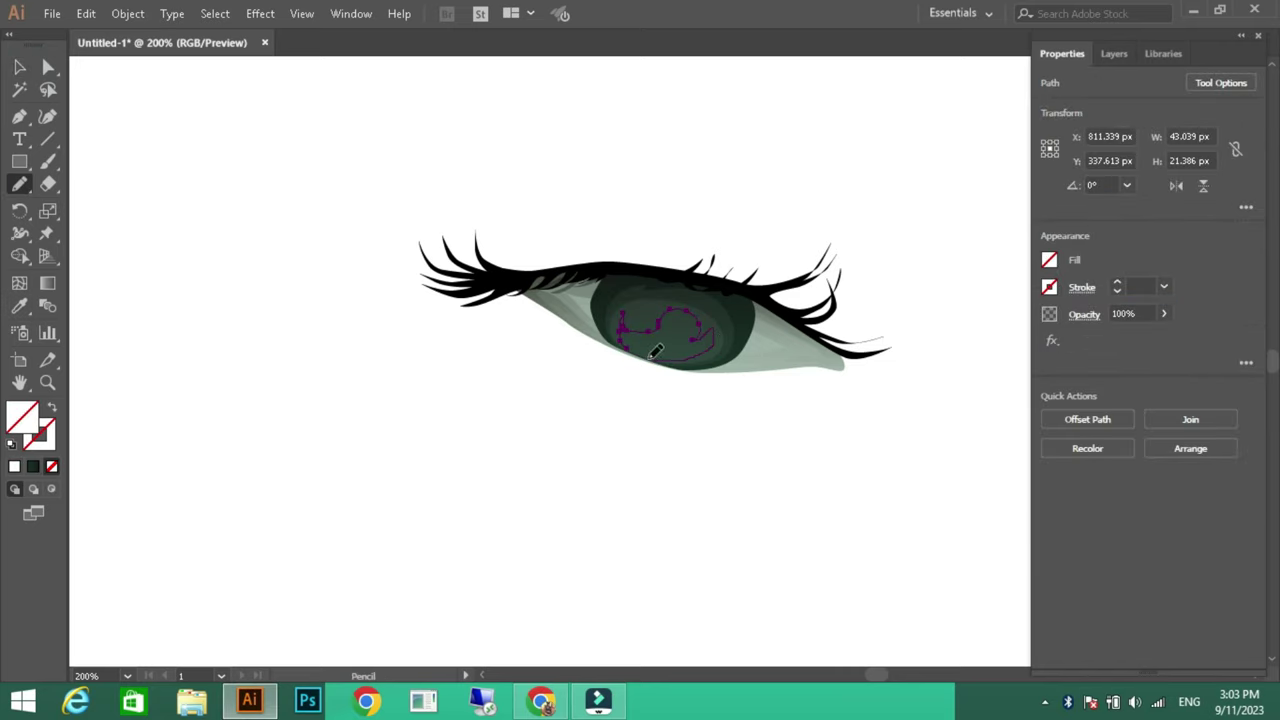
double_click(22, 415)
click(430, 245)
click(837, 228)
click(1163, 314)
drag(1100, 337, 1108, 340)
click(214, 157)
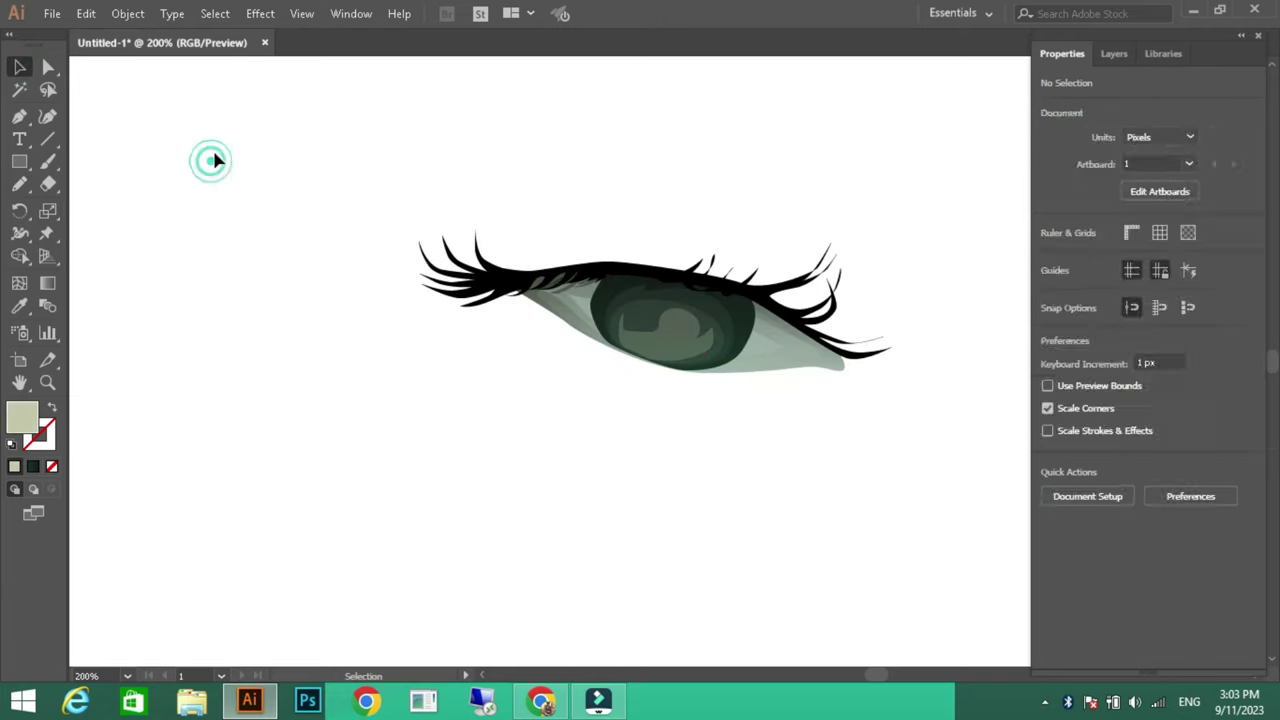
Add a translucent beige spiral, a small highlight and a curved highlight stroke in the iris
drag(671, 329, 628, 334)
click(17, 467)
click(1163, 314)
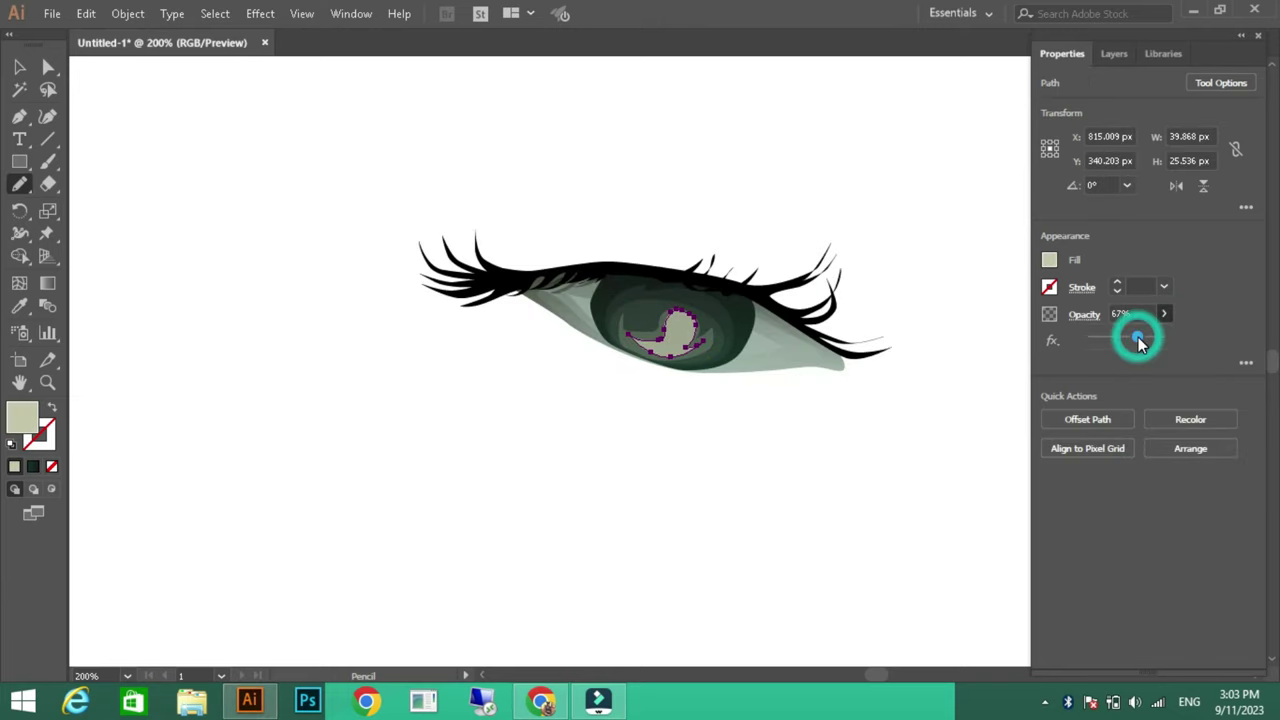
drag(1137, 337, 1108, 337)
click(259, 219)
drag(678, 318, 655, 348)
click(190, 153)
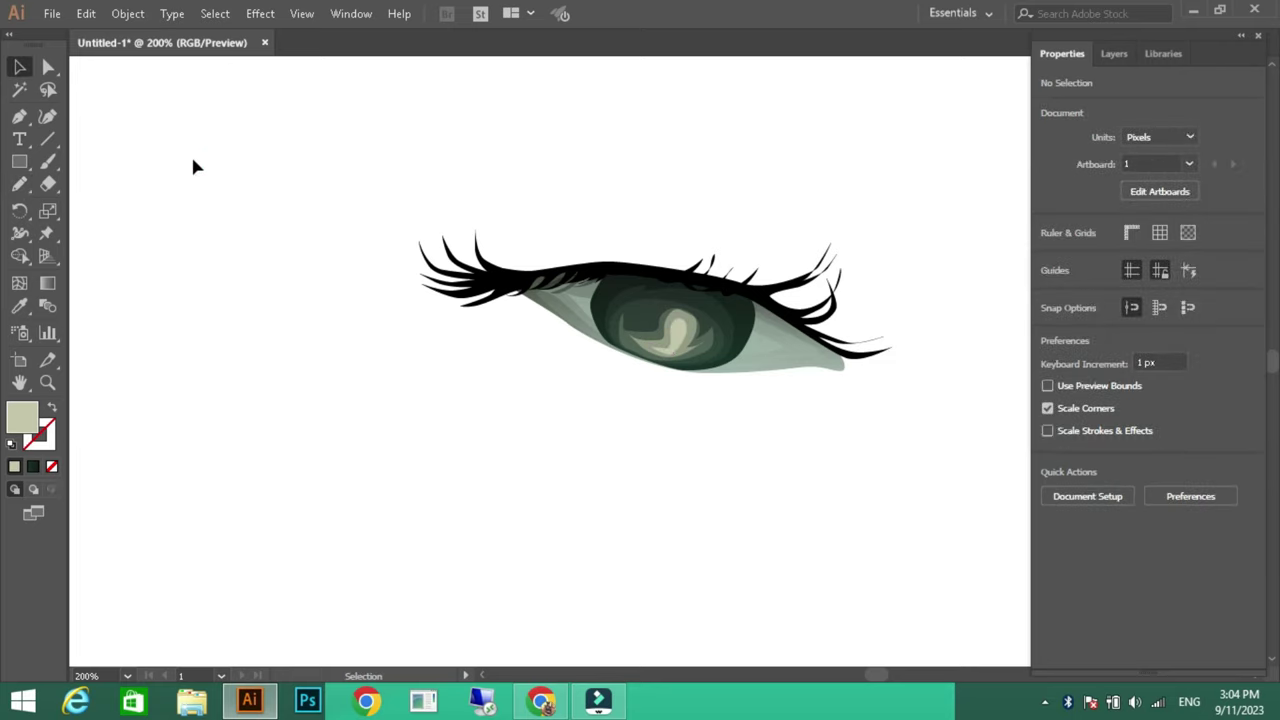
mouse_move(654, 283)
mouse_down()
mouse_move(714, 292)
mouse_move(680, 304)
mouse_up()
Apply a sampled colour to the curved highlight and add the white sparkle
key(i)
click(200, 150)
key(n)
key(i)
click(284, 230)
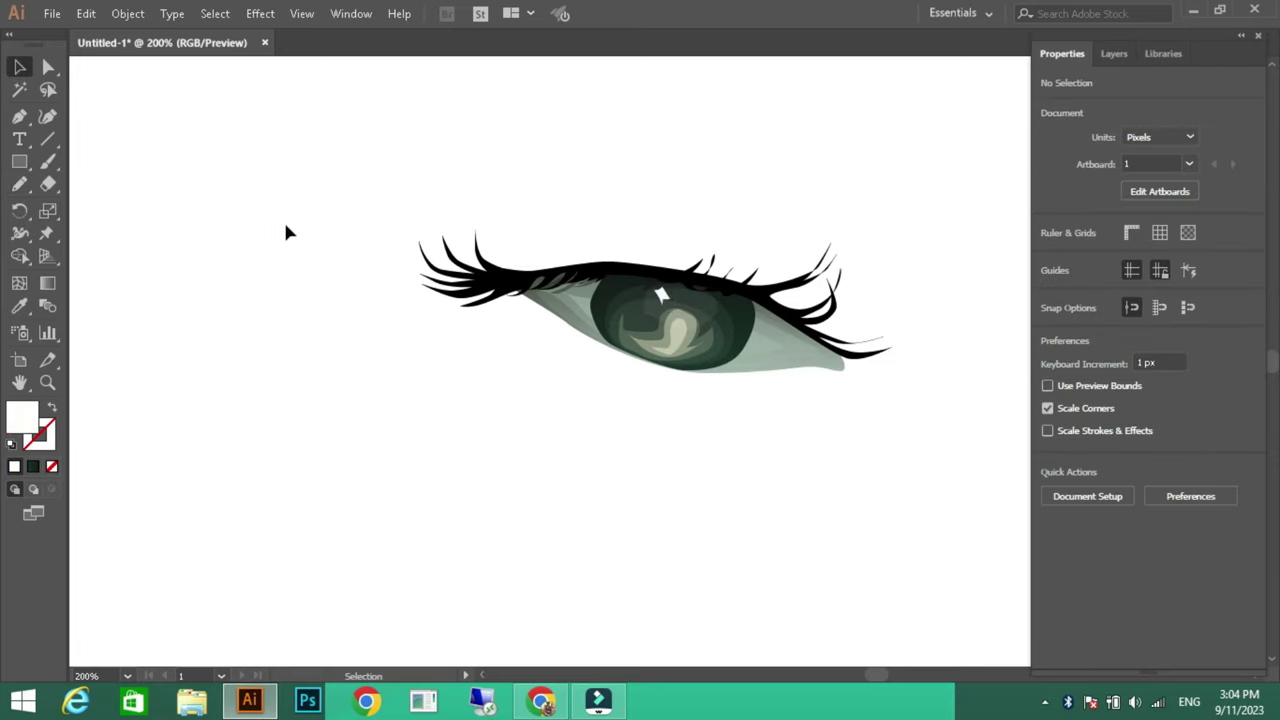
Pen-draw a shape along the iris's left edge and send it behind the iris
key(p)
click(607, 342)
click(590, 296)
click(628, 272)
click(607, 342)
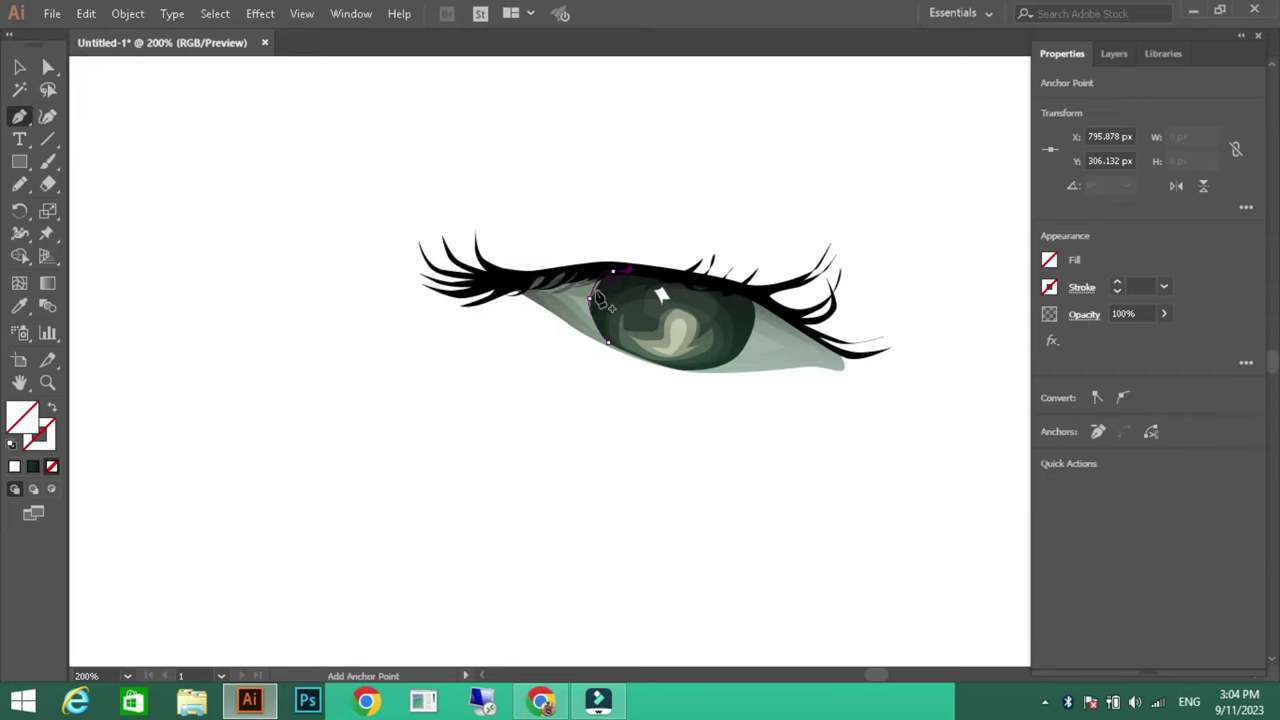
key(ctrl+bracketleft)
Add a left-edge iris shading shape filled with a darker sampled green
click(596, 288)
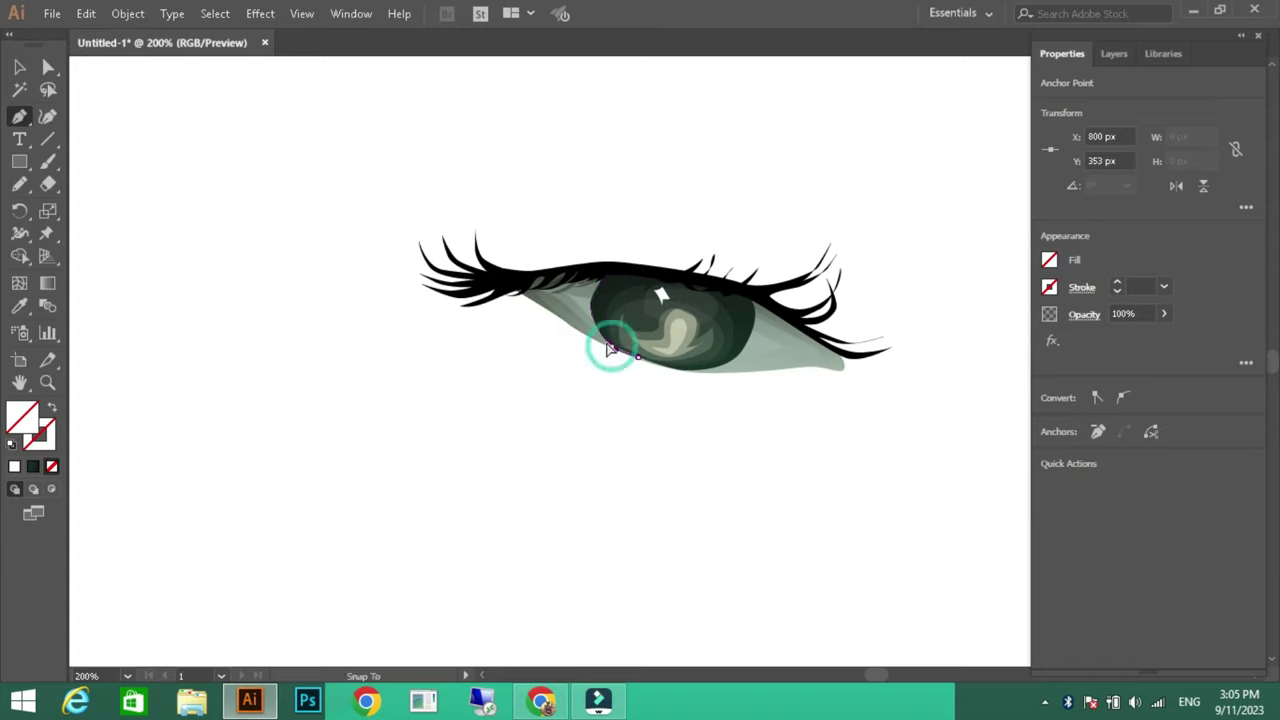
click(607, 342)
key(i)
click(604, 296)
double_click(22, 416)
click(822, 259)
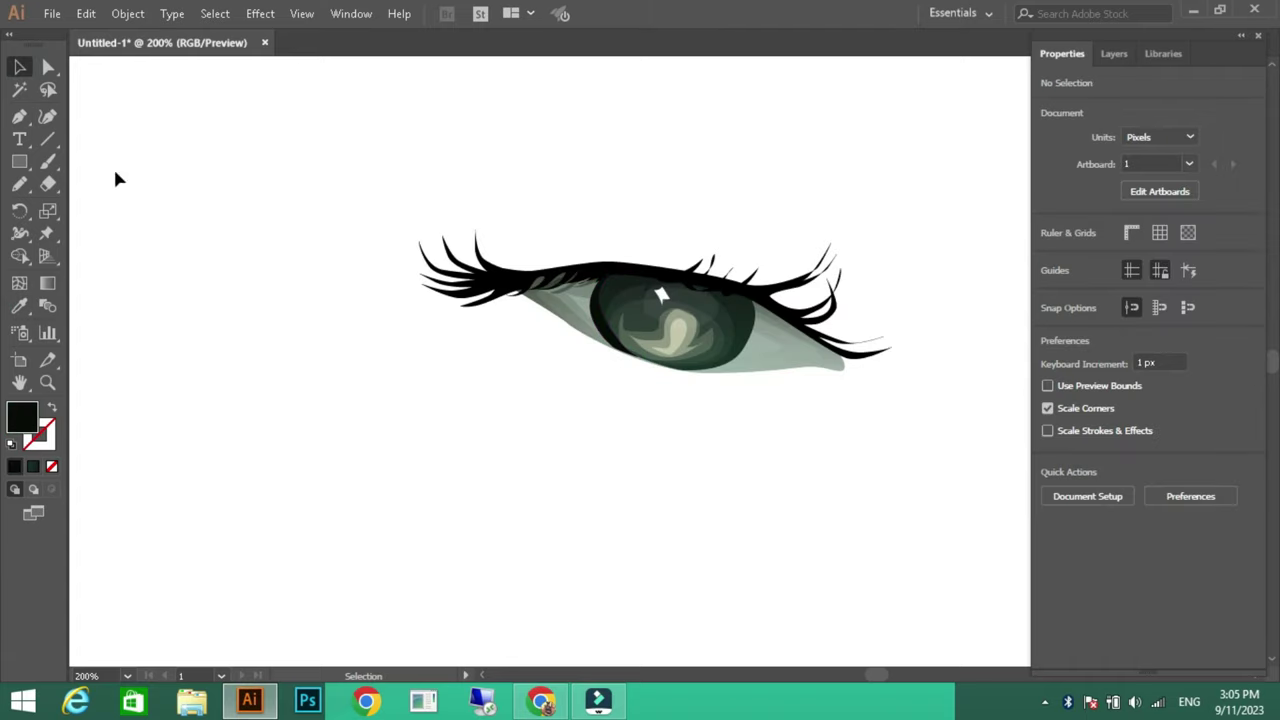
Pen-draw a matching shading shape along the iris's right edge
key(p)
click(735, 352)
click(712, 283)
click(757, 316)
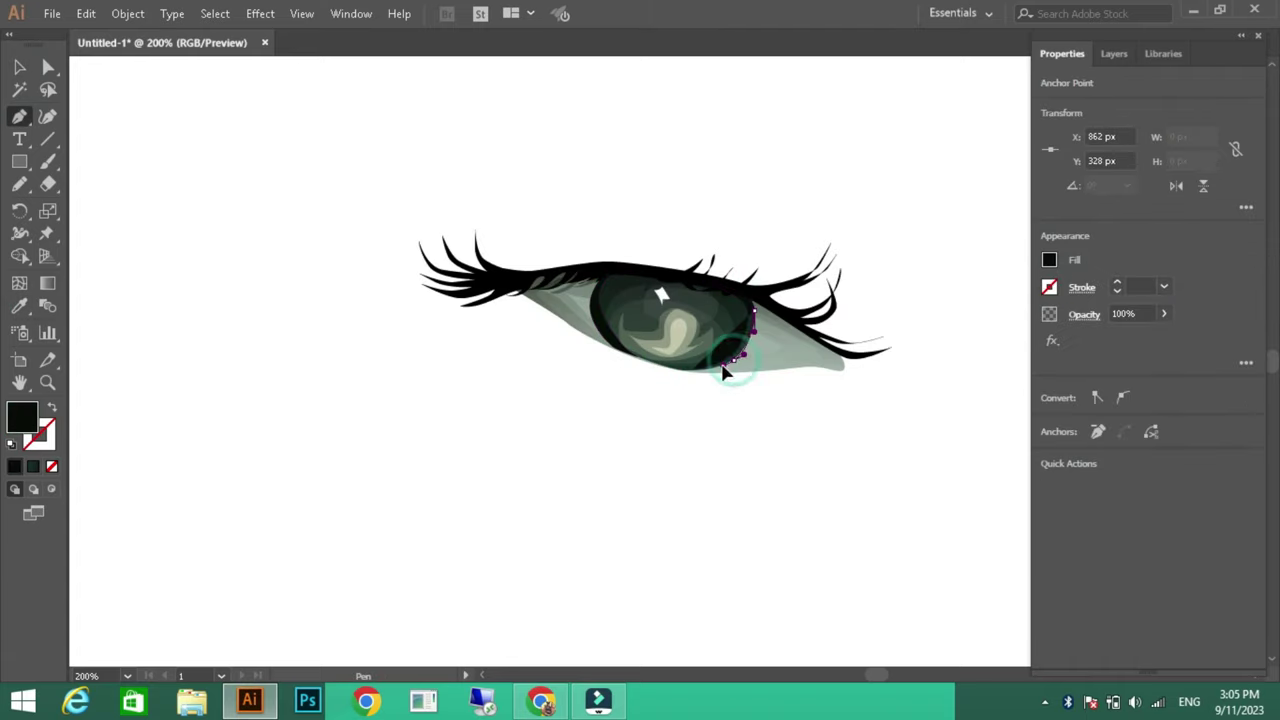
click(693, 368)
key(v)
key(ctrl+shift+a)
Show the layers list and add a small white highlight near the eye's right corner
click(1114, 53)
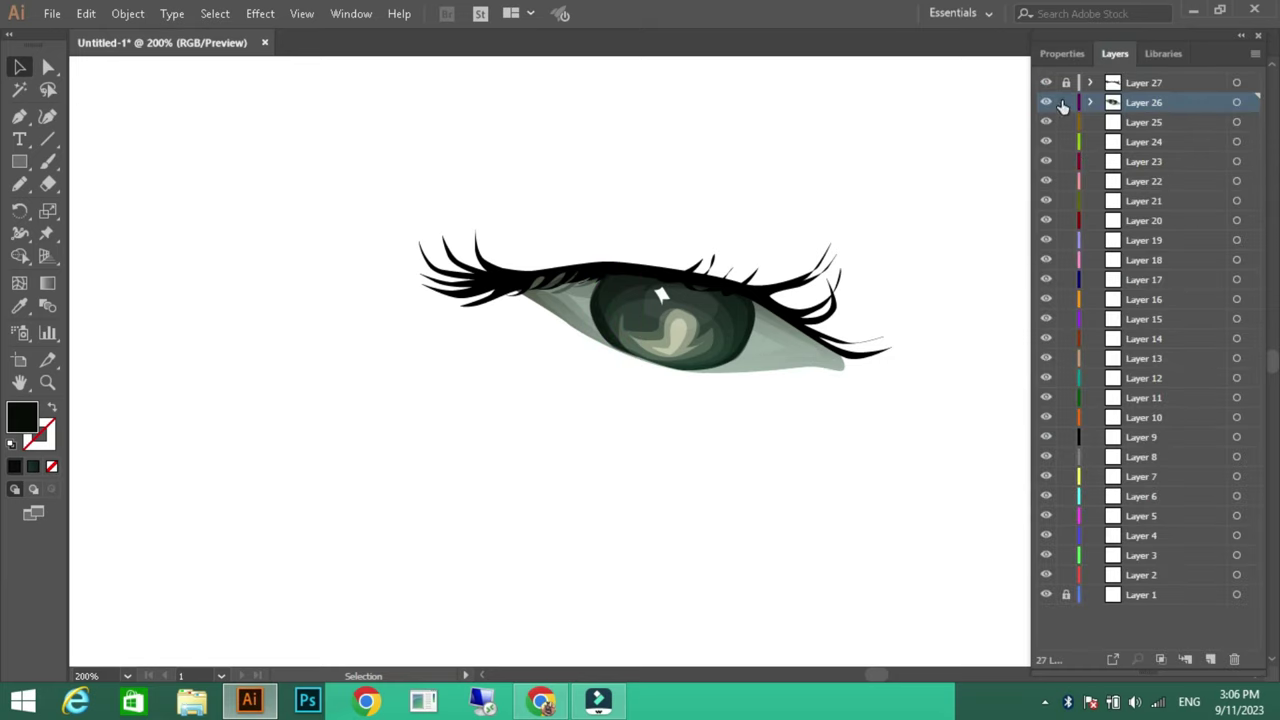
key(n)
drag(790, 322, 760, 336)
ctrl+click(771, 326)
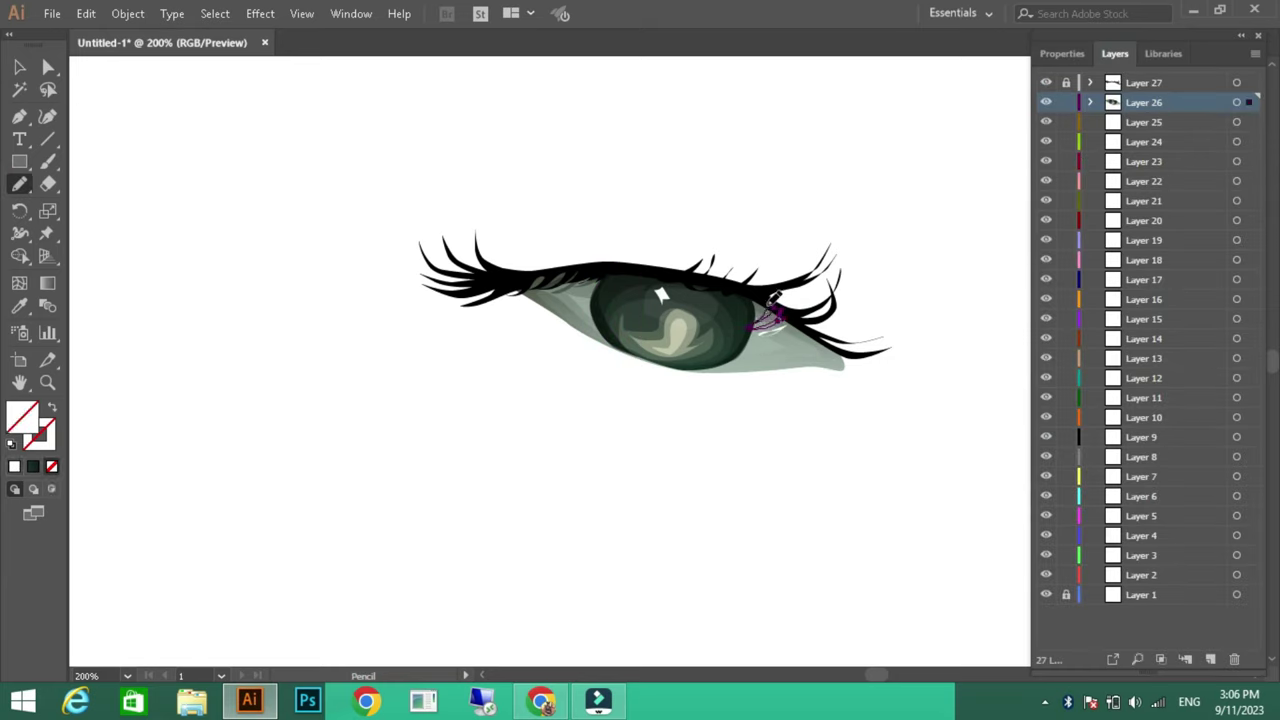
click(1062, 53)
key(ctrl+shift+a)
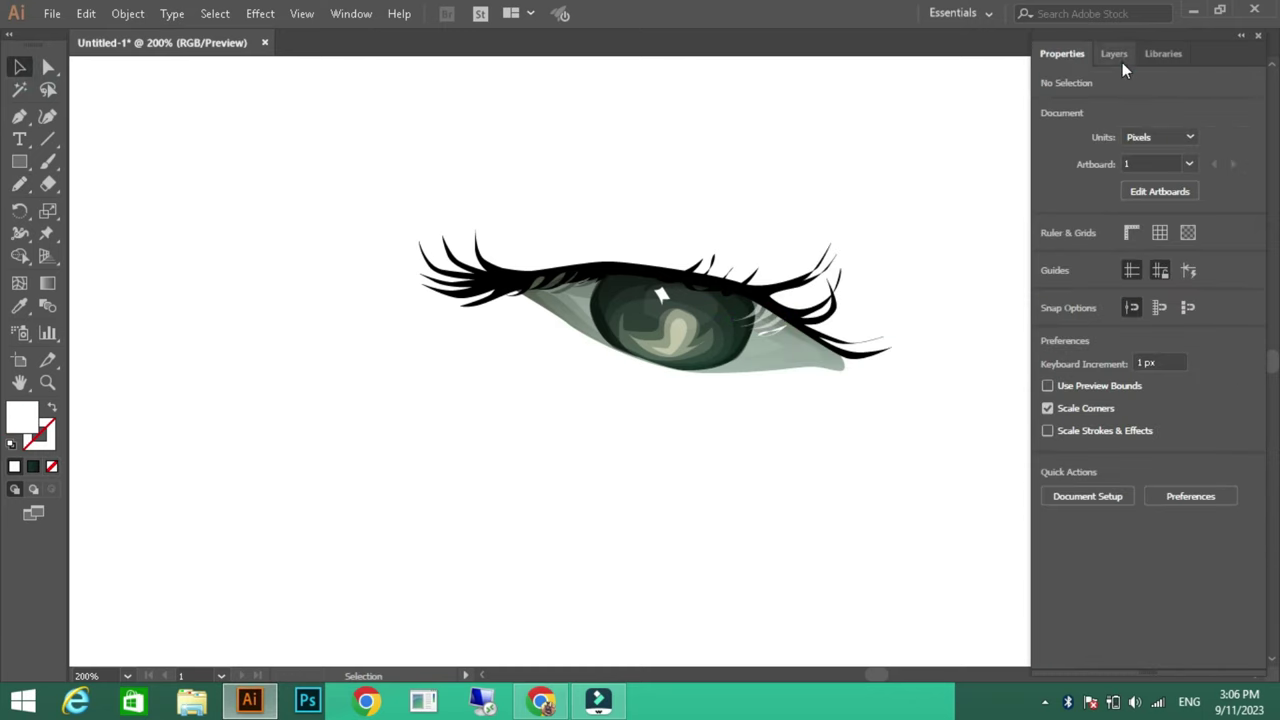
Add a small inner-corner shading shape filled with the sampled dark green
click(1114, 53)
key(i)
click(610, 330)
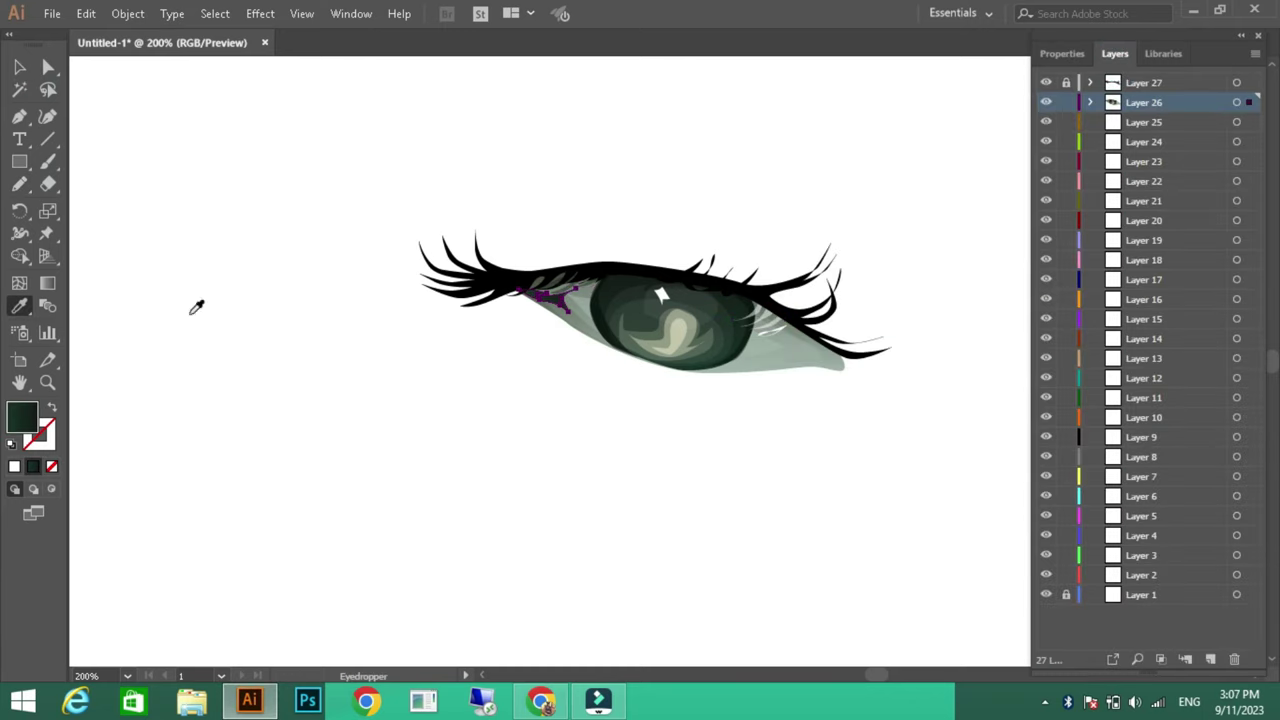
key(v)
click(1062, 53)
key(ctrl+shift+a)
Lock Layer 26 and trace the lower-lid rim shape on Layer 25, from the outer to the inner corner
click(1131, 55)
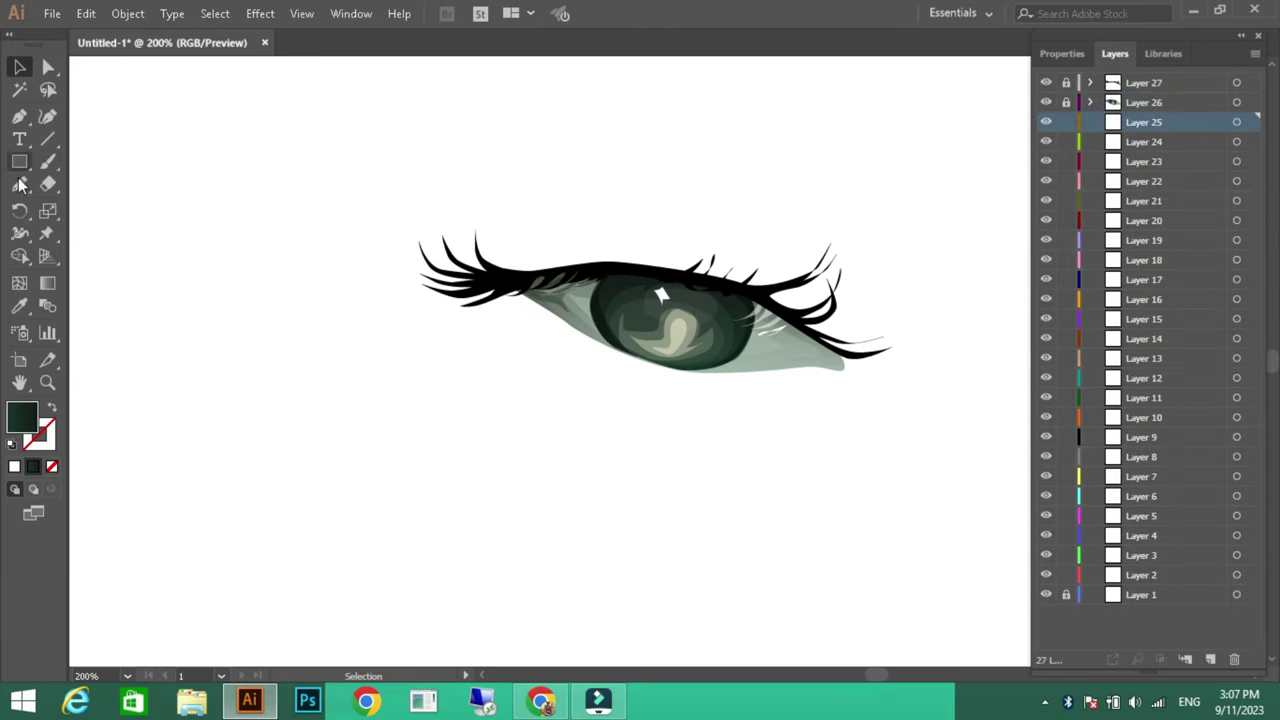
key(n)
click(1143, 102)
drag(834, 362, 838, 350)
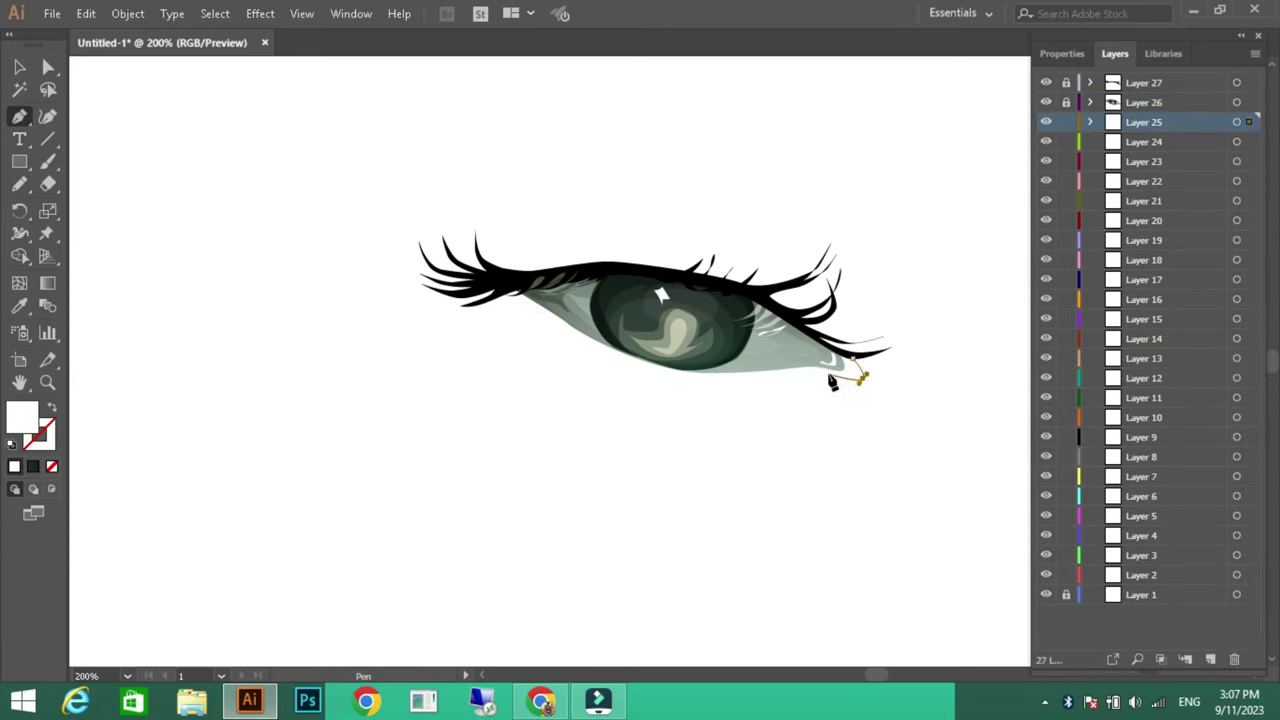
drag(812, 372, 799, 372)
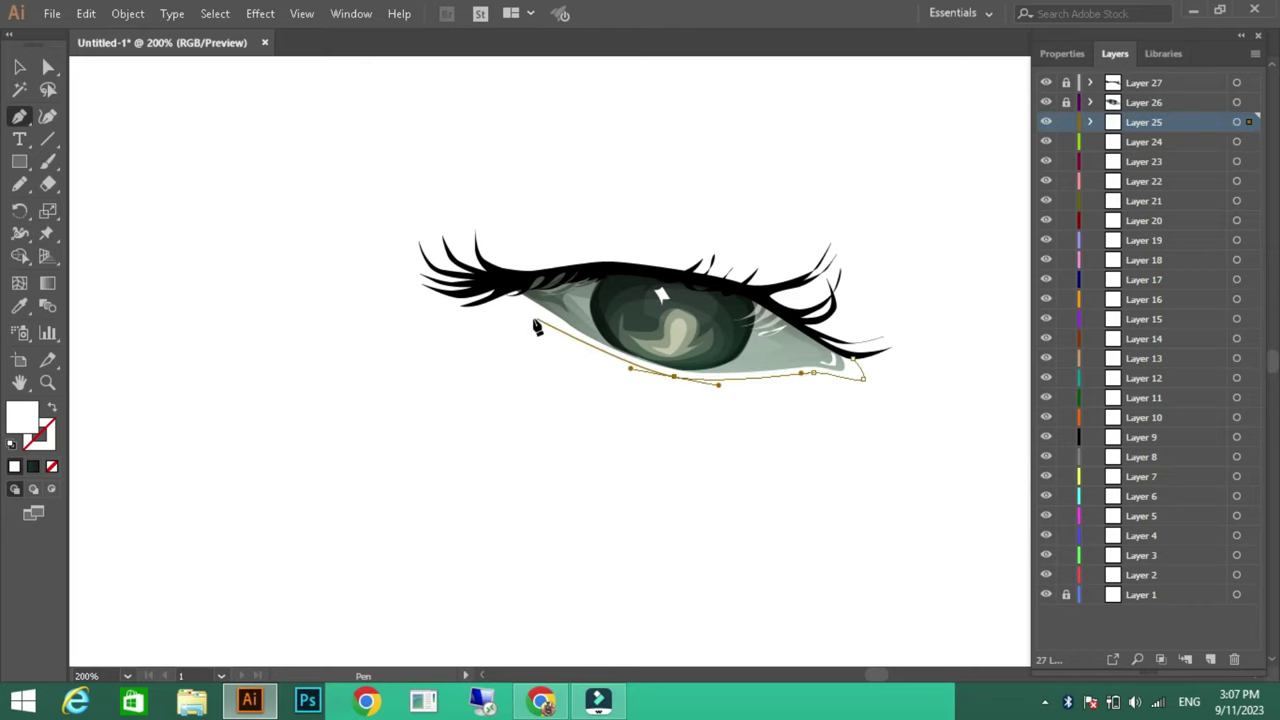
drag(522, 316, 507, 299)
Fill the lower-lid rim shape with dark red
double_click(24, 418)
click(533, 407)
click(837, 230)
key(v)
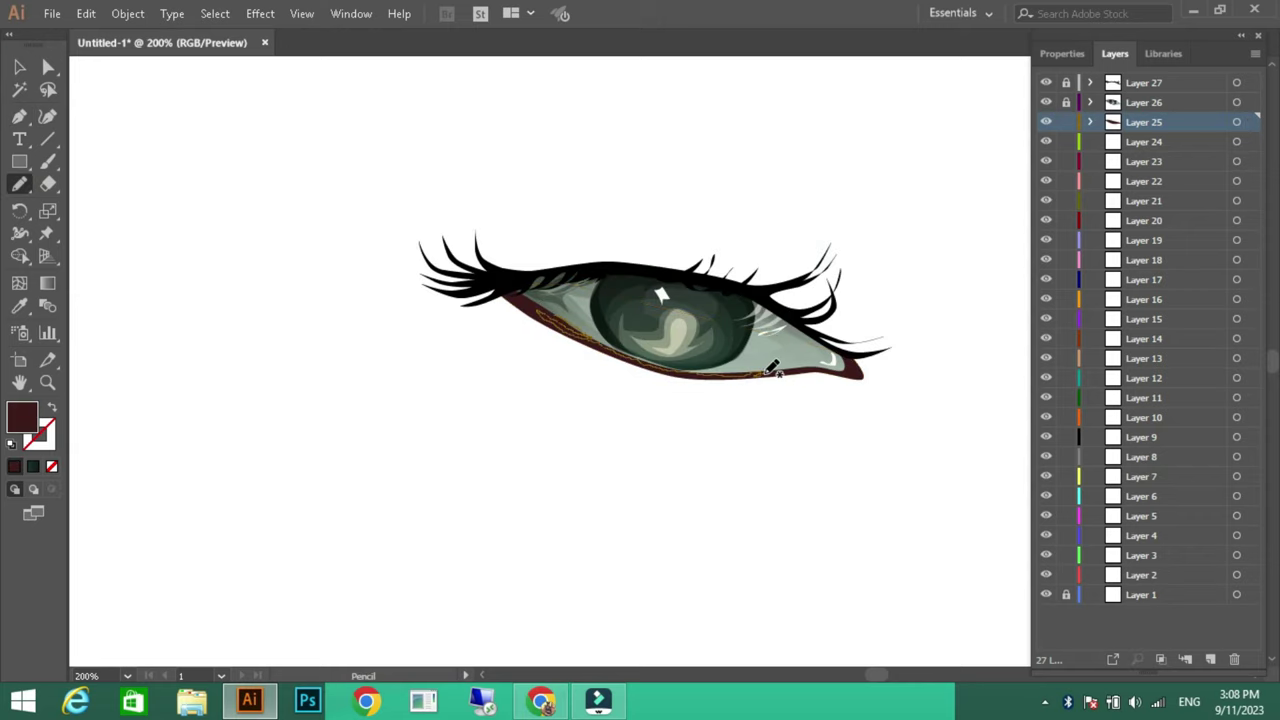
Set a pale pink fill, lock the lid layer and draw a thin pink line along the lower lid
double_click(24, 418)
click(837, 229)
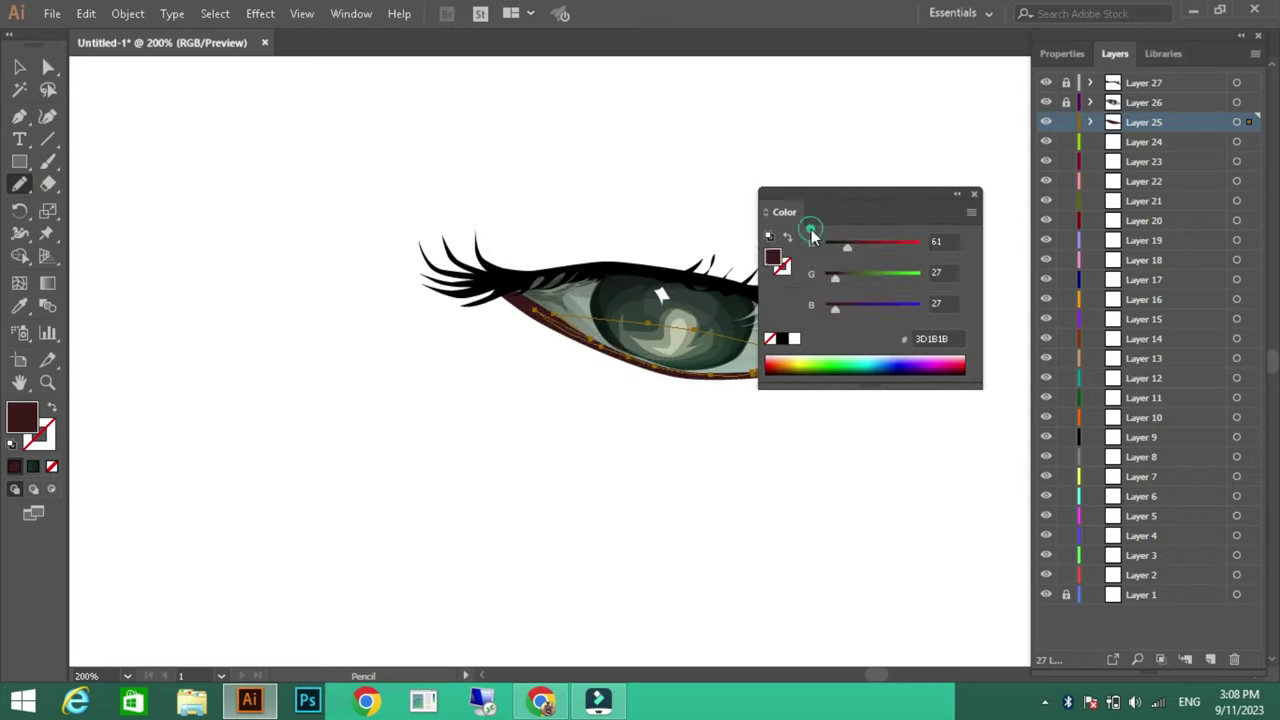
click(20, 66)
click(378, 208)
click(1066, 122)
key(n)
click(1143, 102)
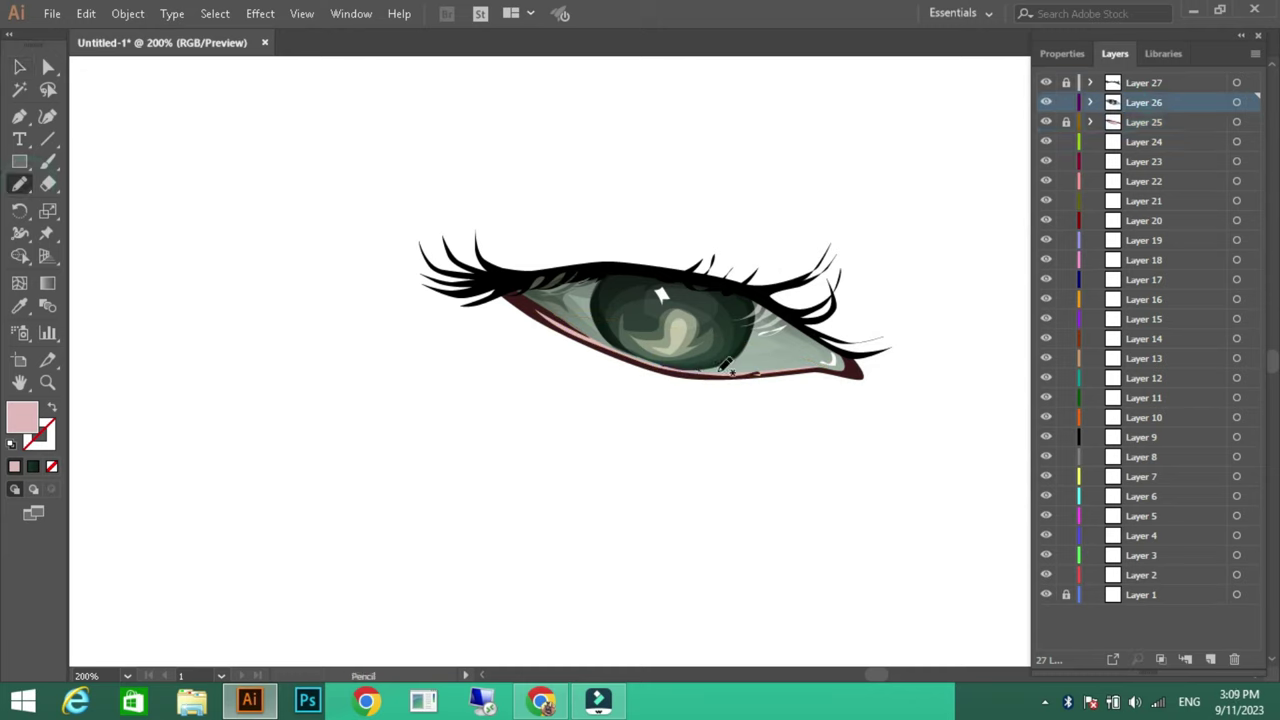
drag(660, 366, 797, 362)
Lock the pink-line layer and outline an eyeshadow band under the lower lid on Layer 24
ctrl+click(476, 425)
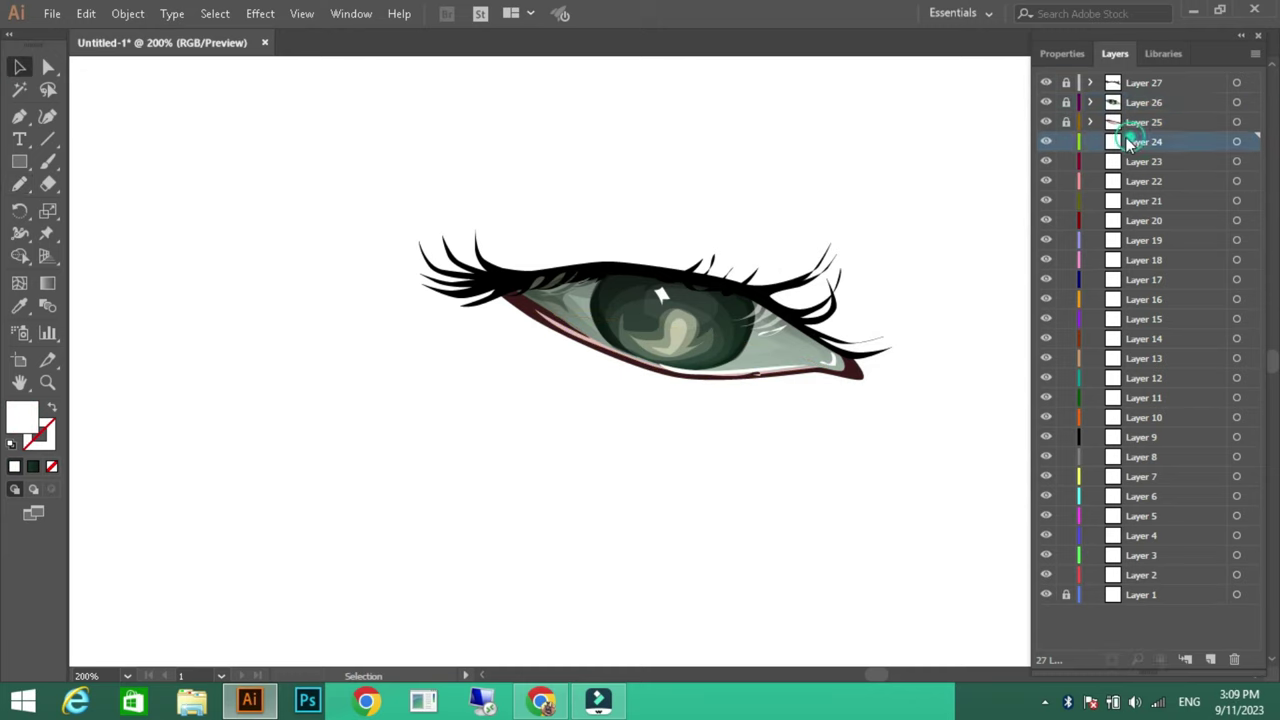
click(1066, 102)
click(1143, 141)
key(p)
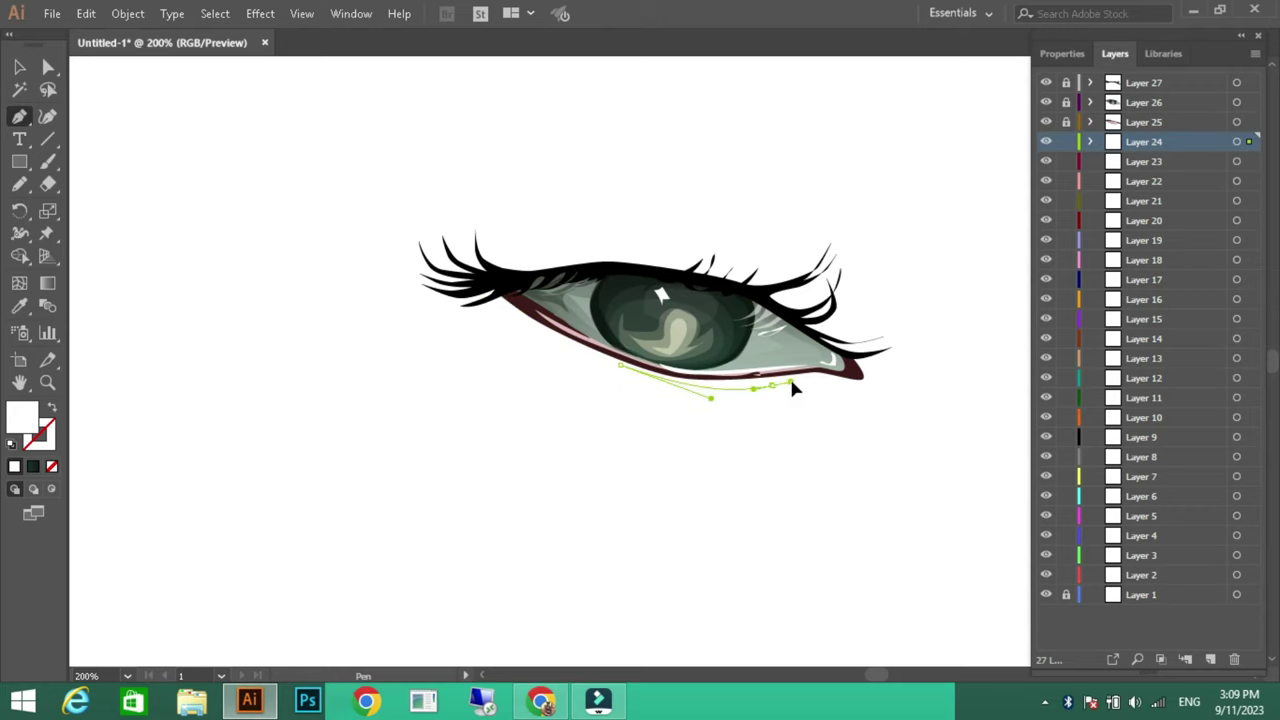
click(495, 293)
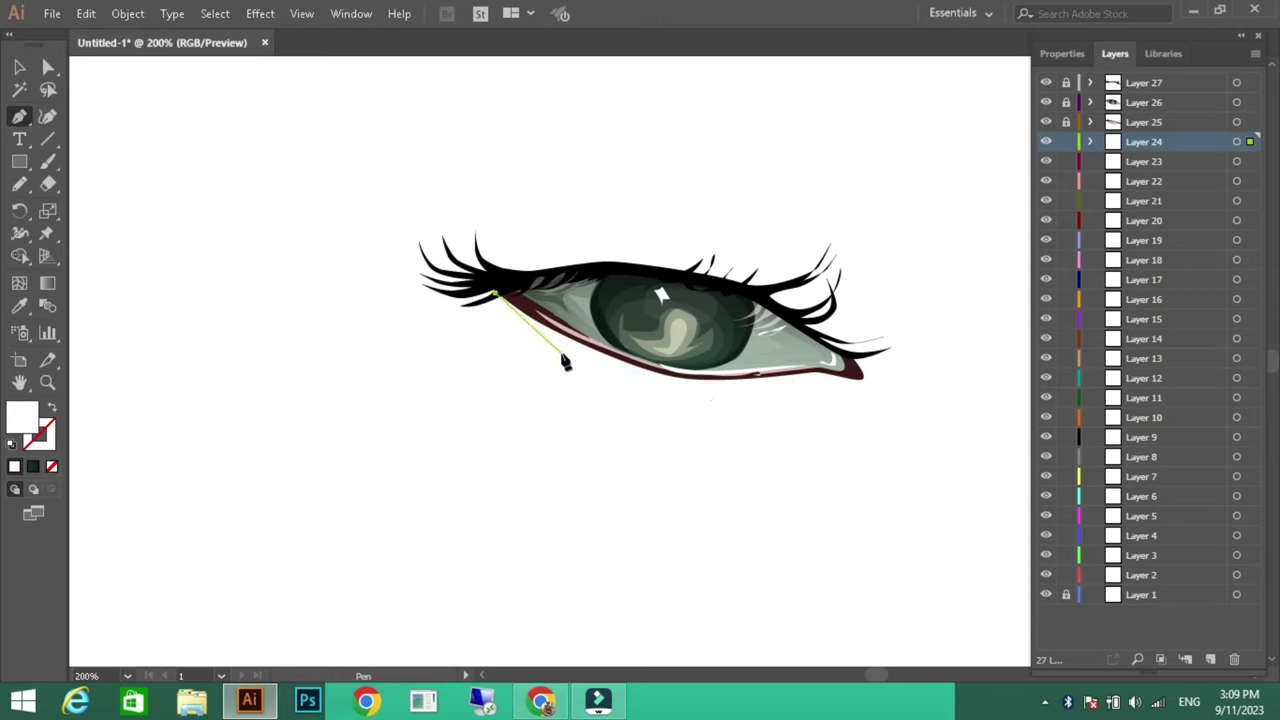
click(855, 385)
Fill the eyeshadow band with the sampled dark red, brightened in the Color Picker
key(i)
click(620, 372)
double_click(22, 416)
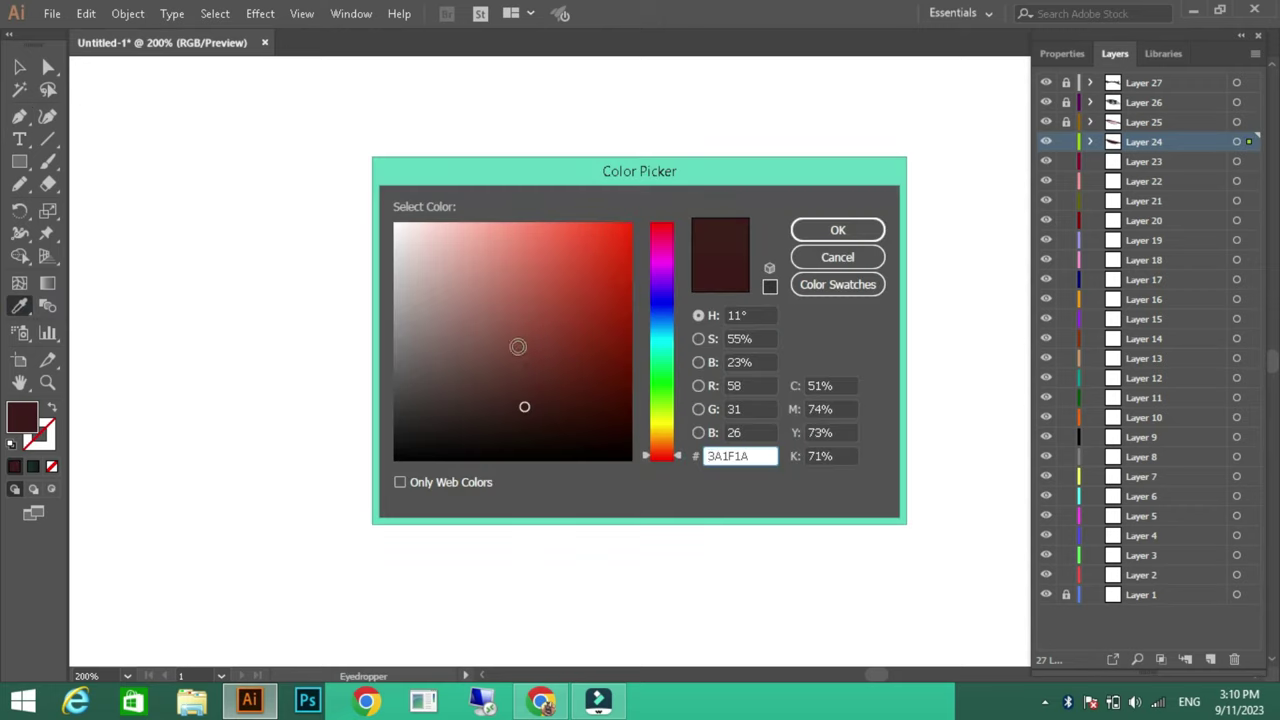
click(538, 349)
click(528, 306)
click(837, 230)
Lighten the band to a rosy pink-red and draw a thin stroke under the inner corner
key(n)
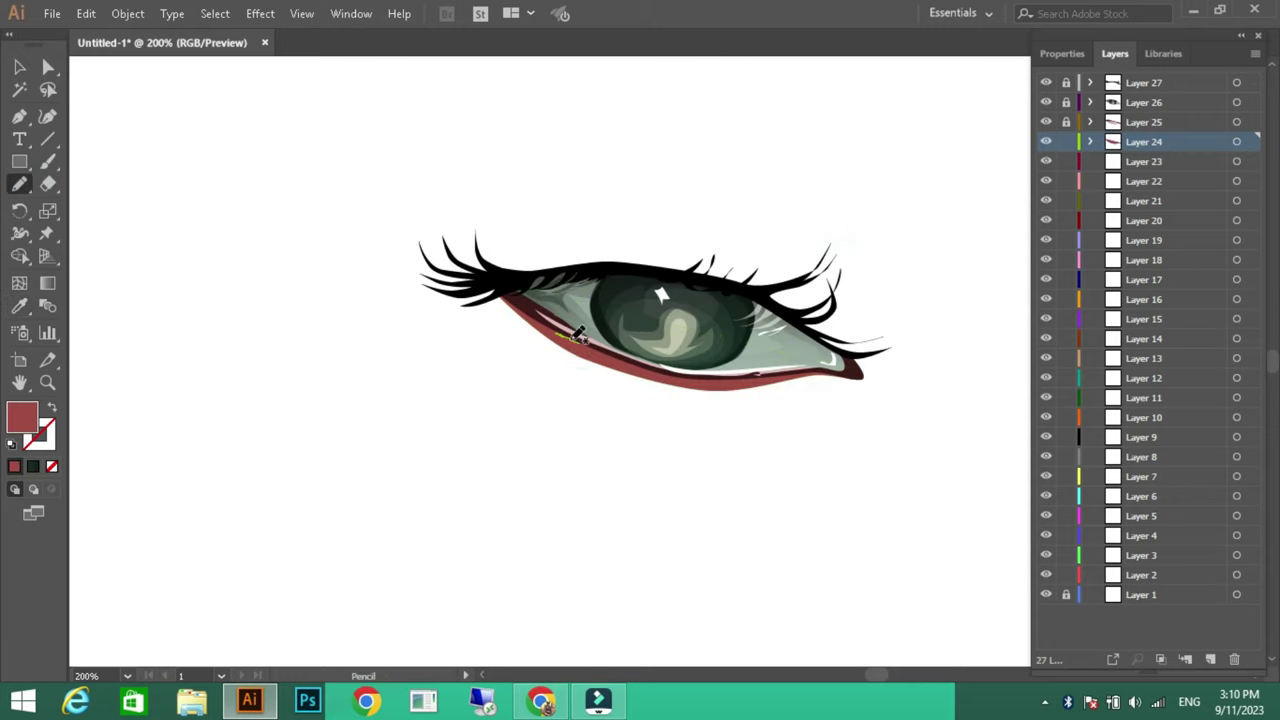
double_click(22, 416)
click(514, 257)
click(837, 226)
ctrl+click(194, 143)
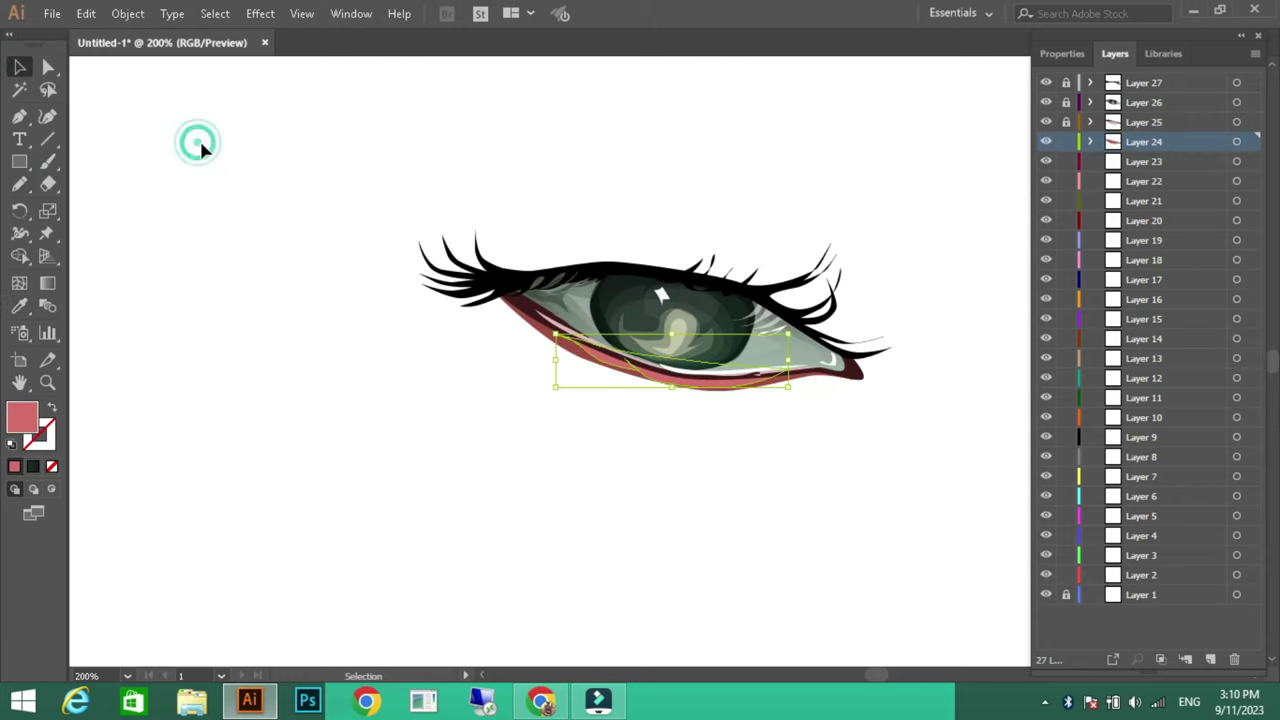
drag(517, 363, 558, 343)
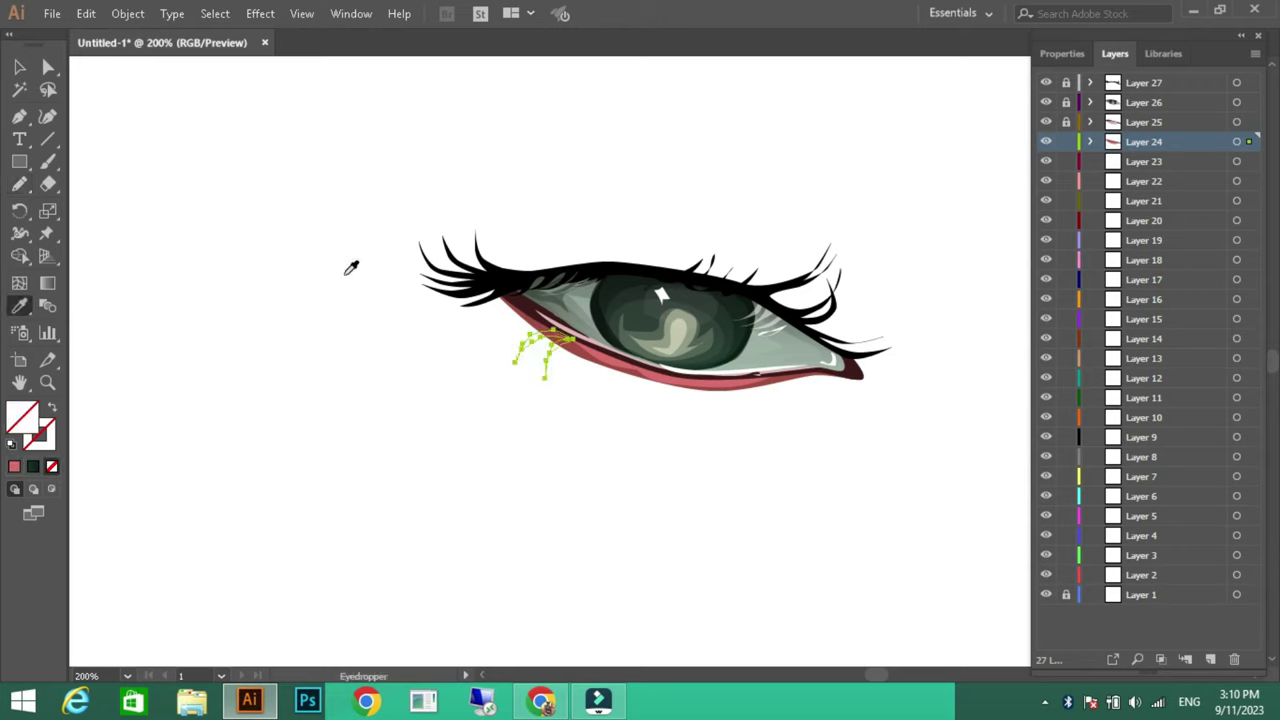
Fill the first lower lashes black and add another, zooming in on the lower lid
key(shift+x)
key(ctrl+shift+a)
drag(581, 352, 570, 386)
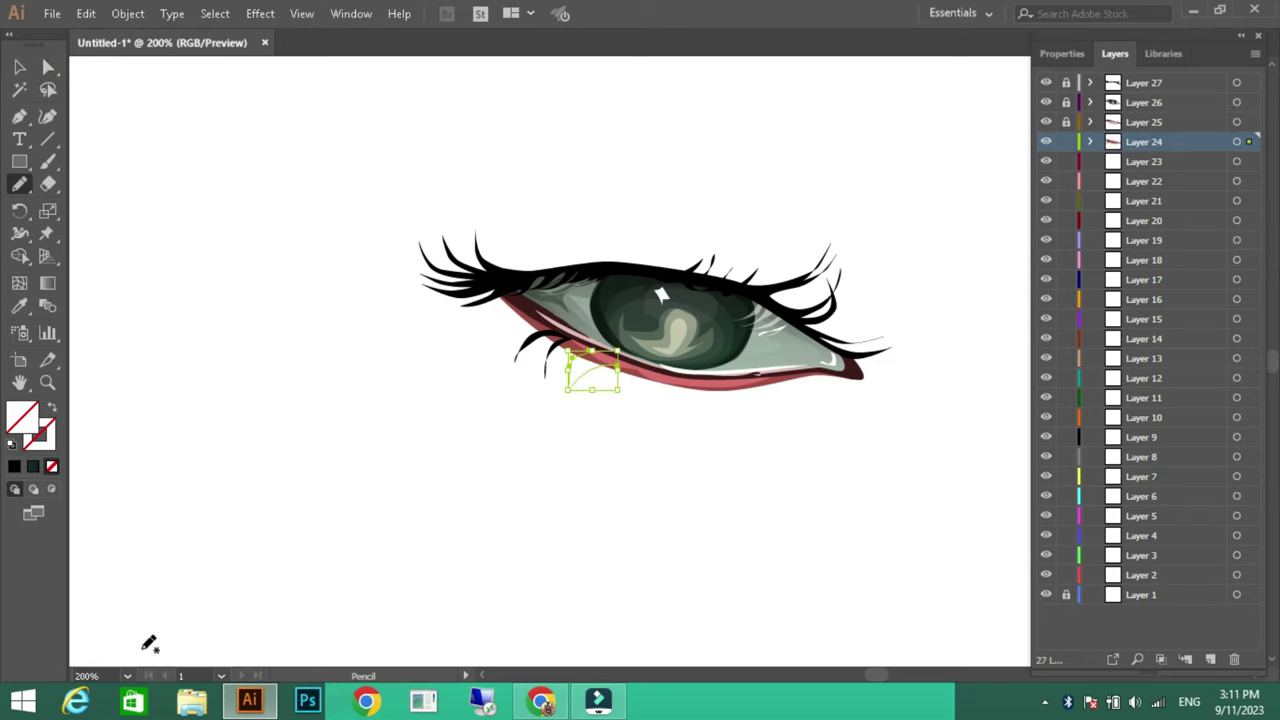
key(ctrl+plus)
key(shift+x)
key(ctrl+shift+a)
mouse_move(737, 340)
mouse_down()
mouse_move(447, 280)
mouse_move(457, 283)
mouse_up()
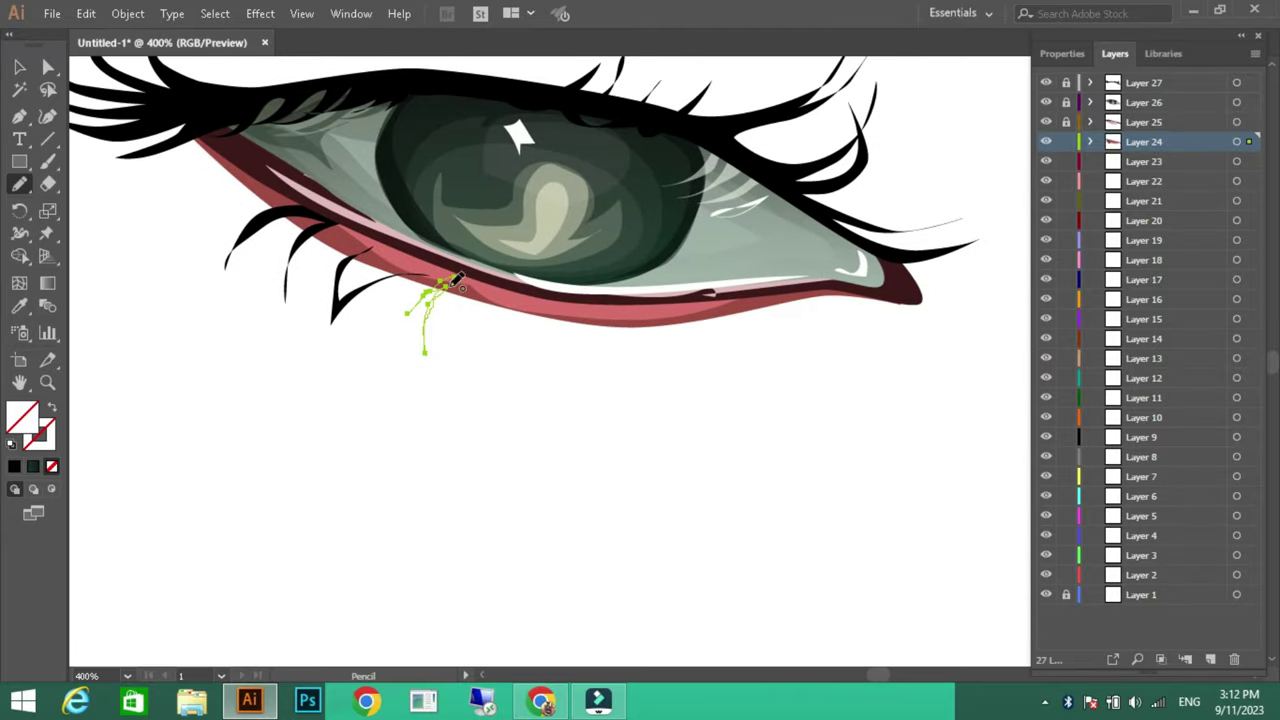
key(shift+x)
ctrl+click(186, 234)
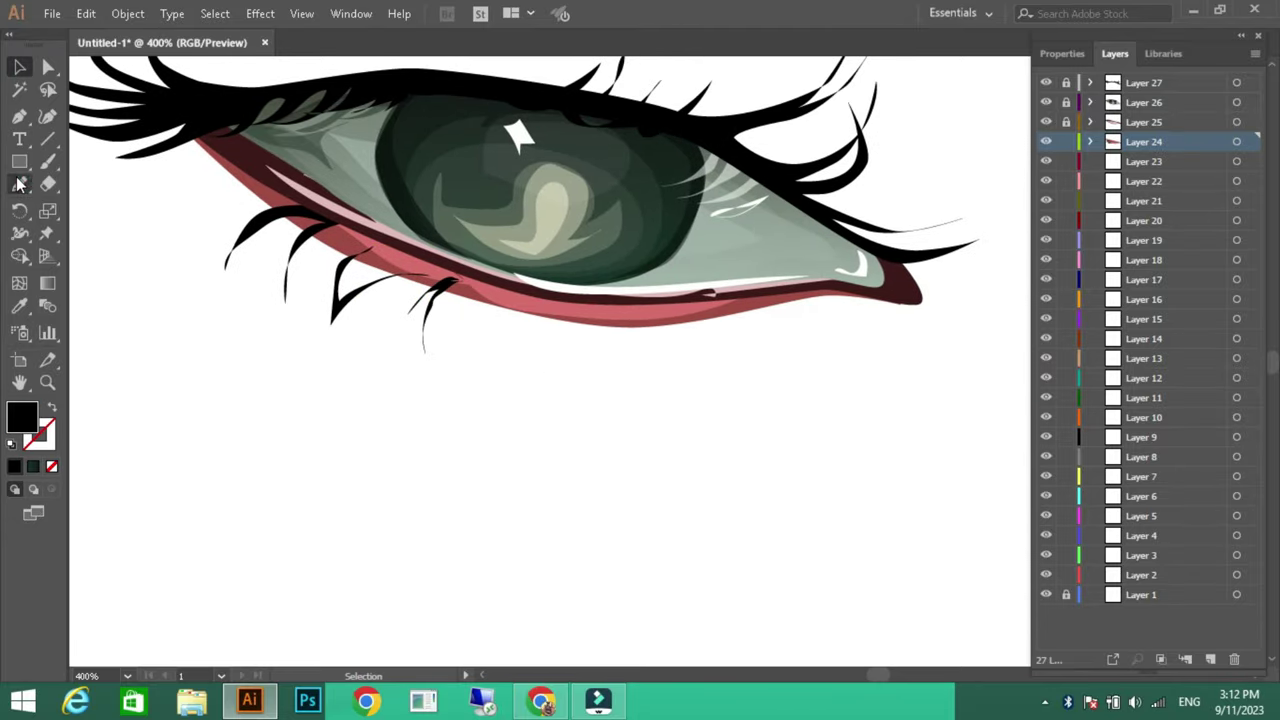
Draw more black lower lashes under the inner and outer halves of the lid
drag(495, 292, 499, 363)
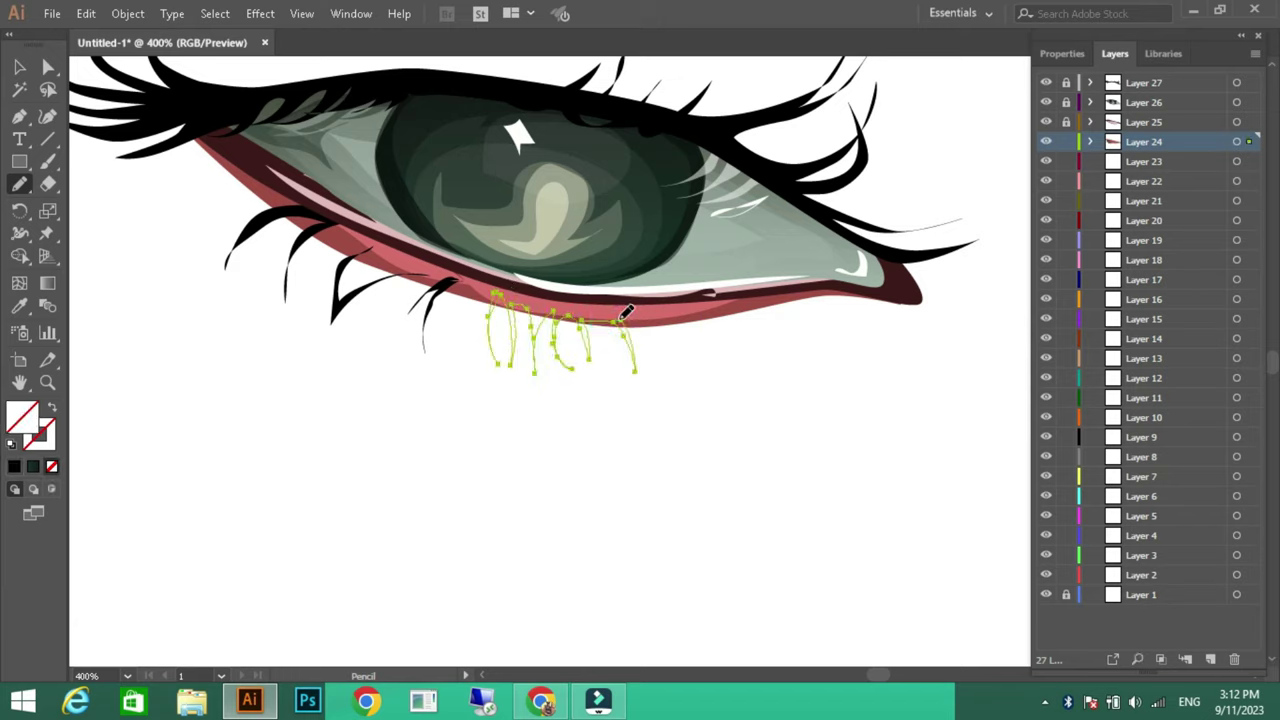
key(shift+x)
ctrl+click(798, 300)
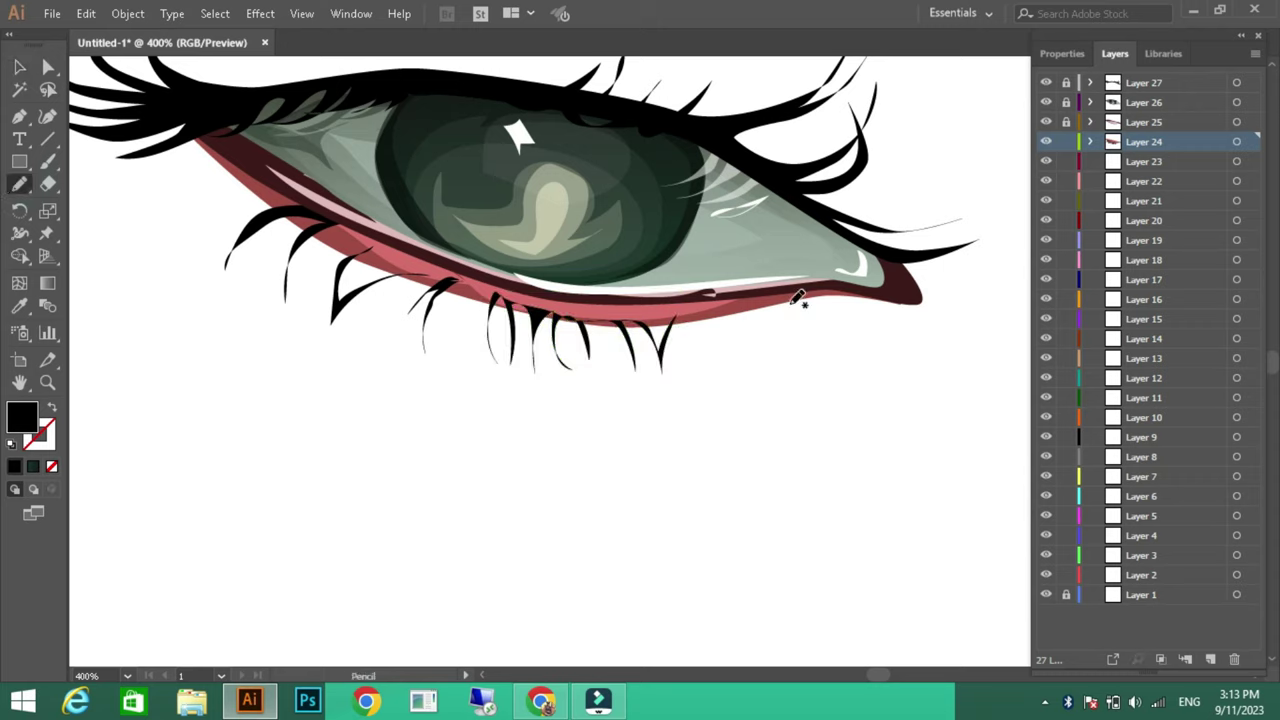
mouse_move(770, 347)
mouse_down()
mouse_move(742, 302)
mouse_move(821, 309)
mouse_up()
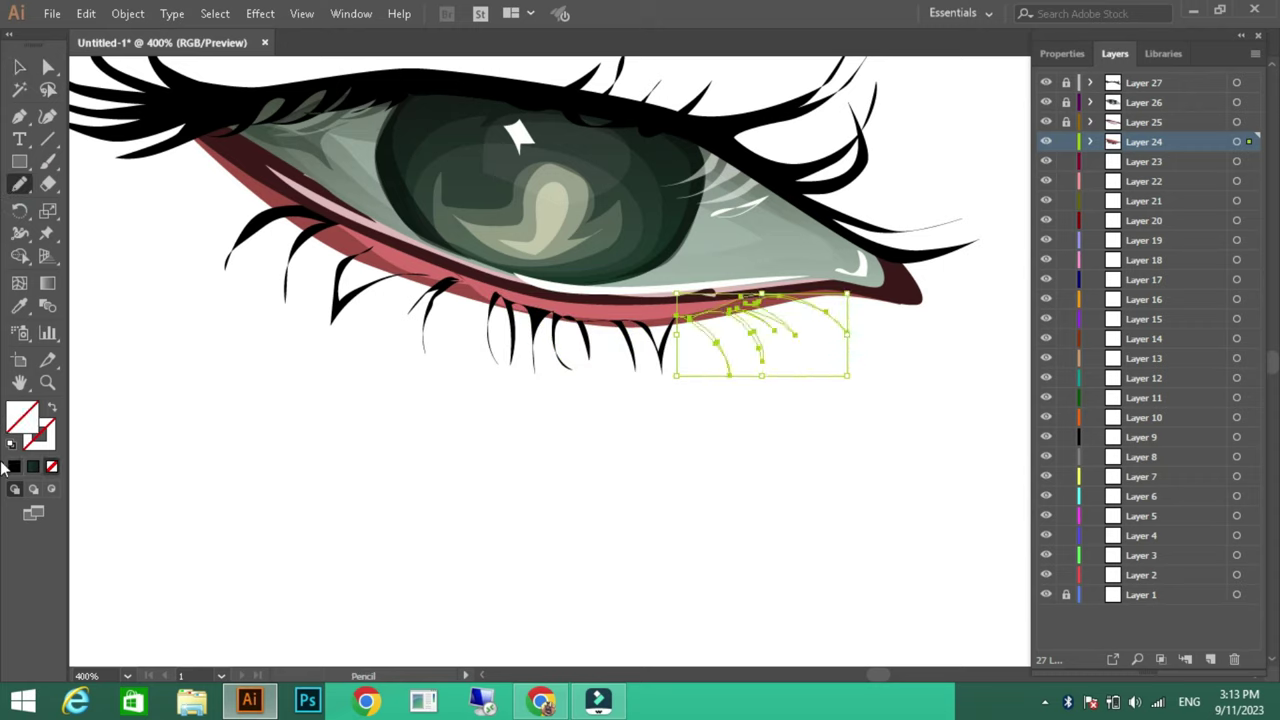
key(shift+x)
ctrl+click(785, 289)
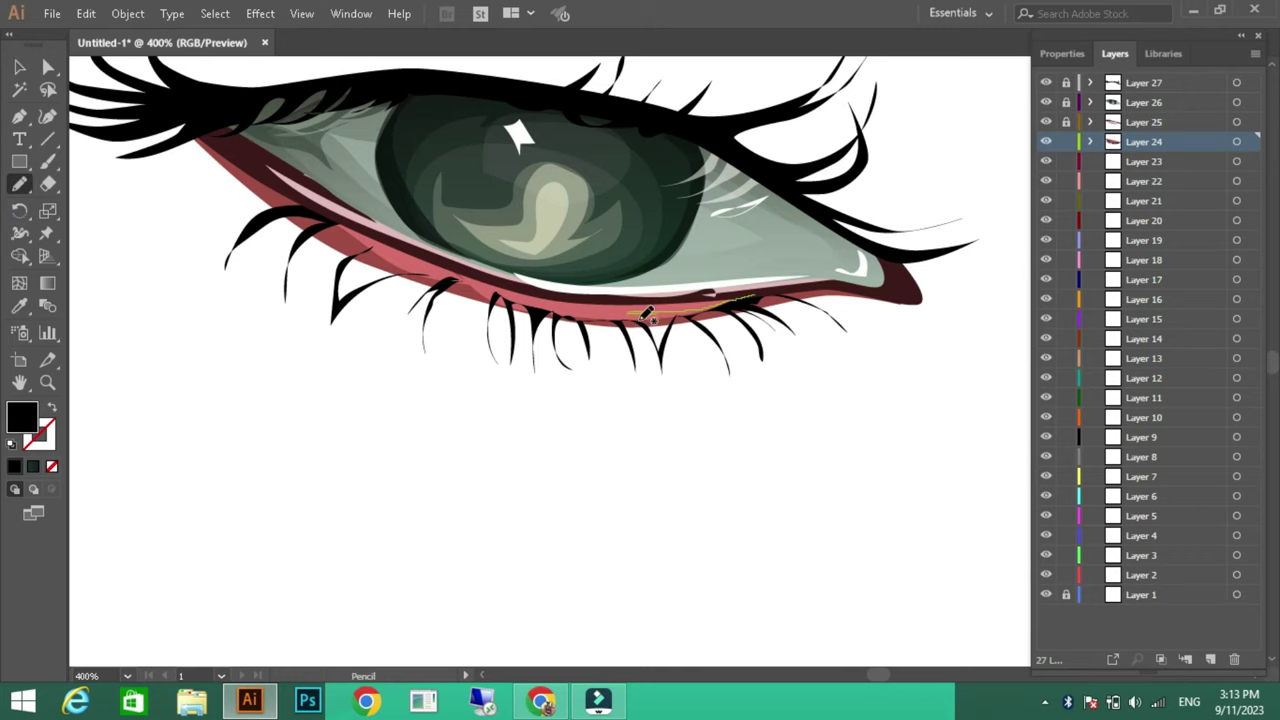
Draw a translucent pale highlight band along the lower lid rim at 72% opacity
drag(591, 292, 740, 294)
click(1062, 53)
click(1163, 314)
drag(1150, 336, 1135, 336)
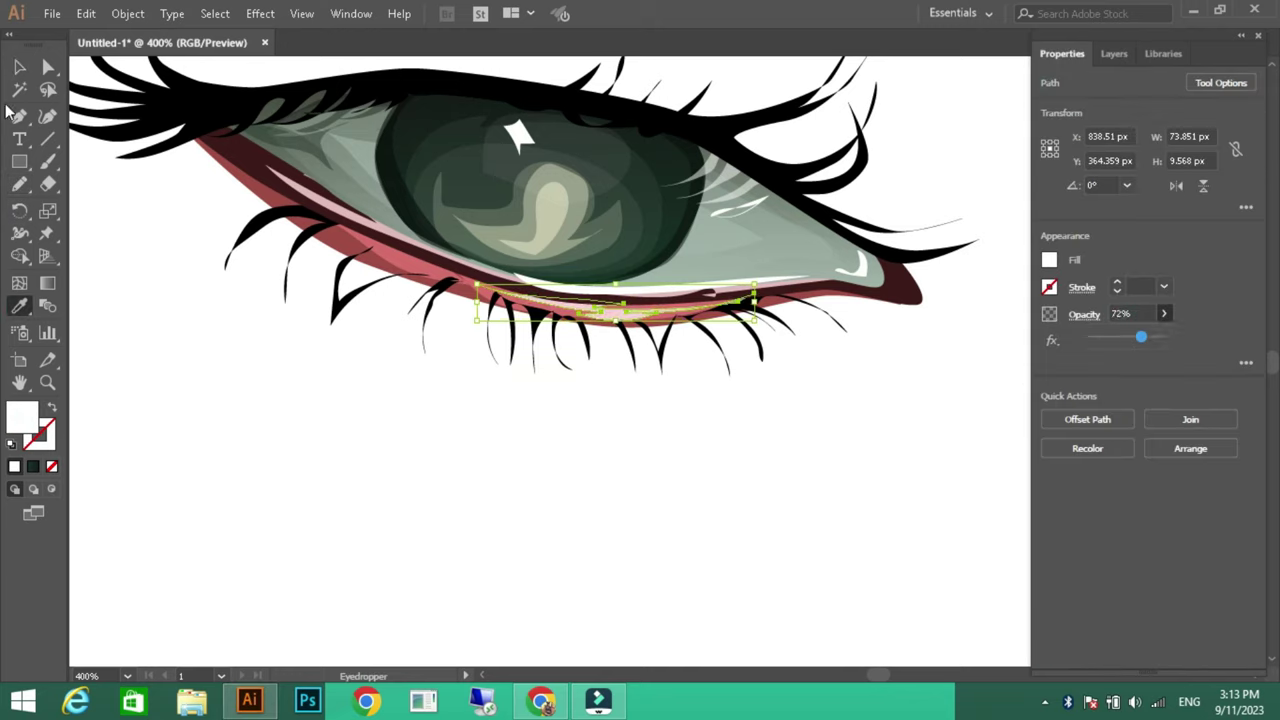
ctrl+click(466, 280)
drag(333, 219, 328, 223)
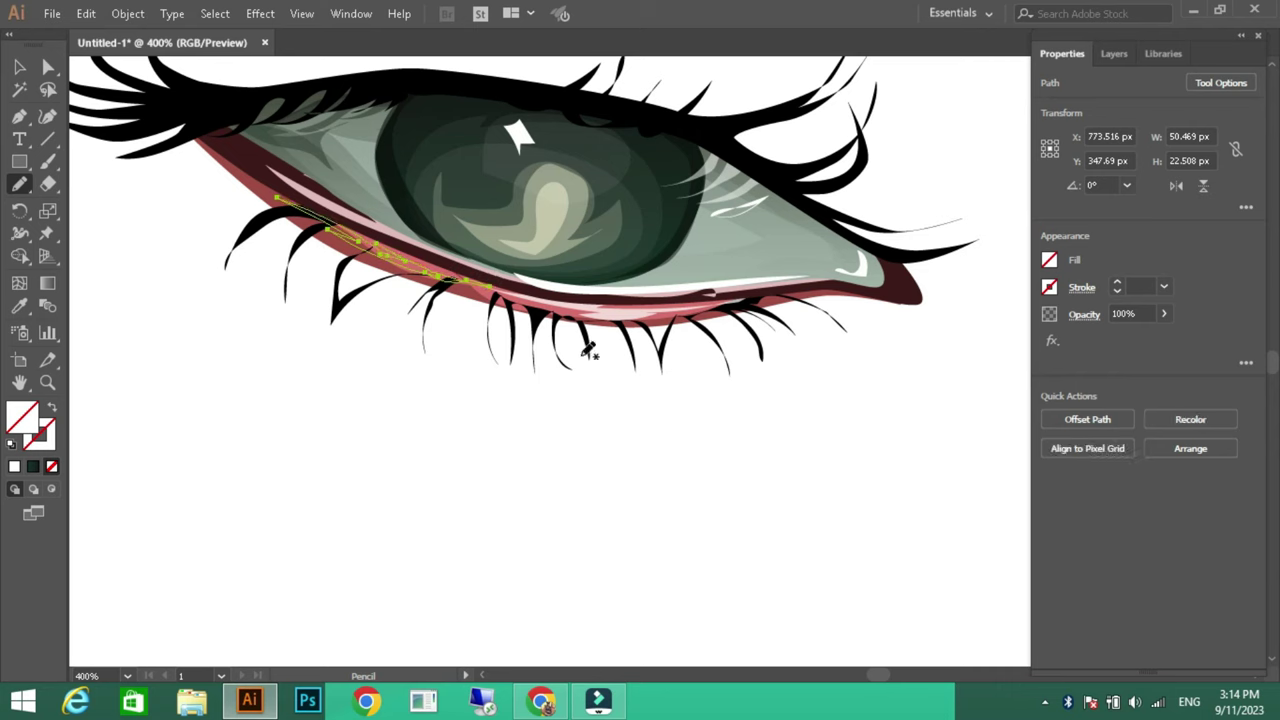
key(v)
click(211, 351)
Lock the lower-lid layer and select the red shape at the outer corner
click(1114, 53)
click(1066, 141)
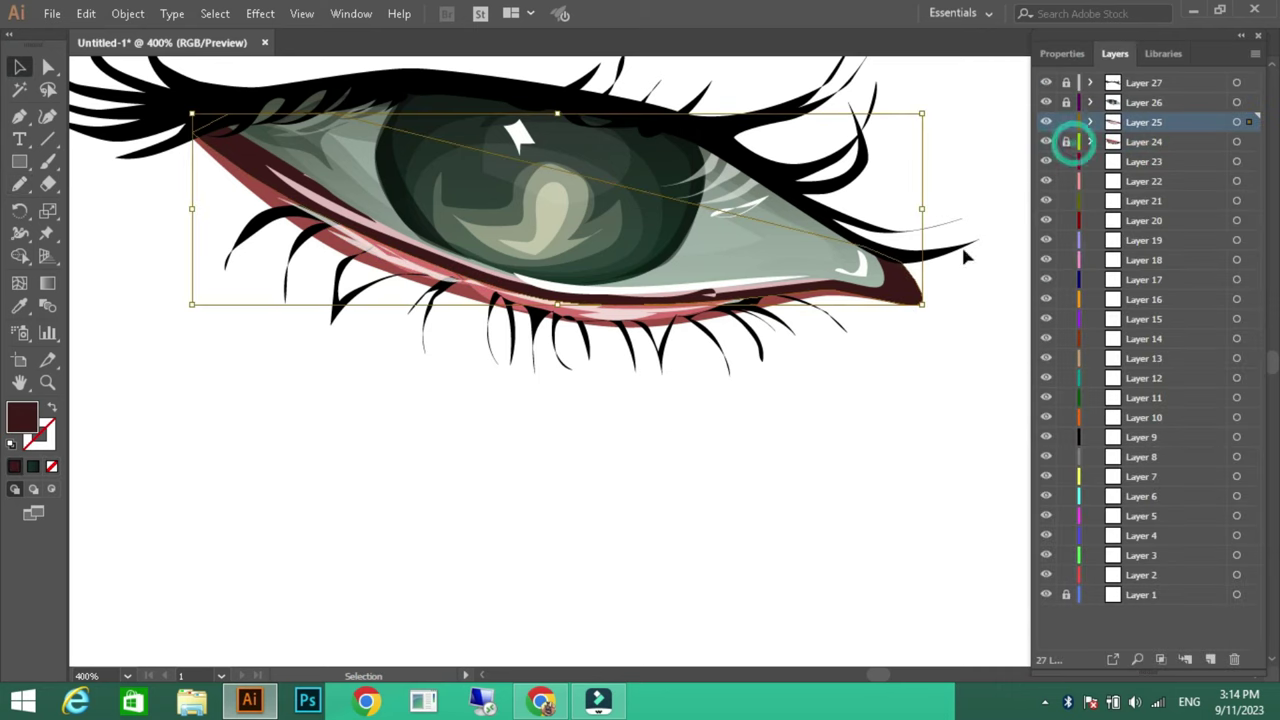
key(n)
key(i)
click(905, 290)
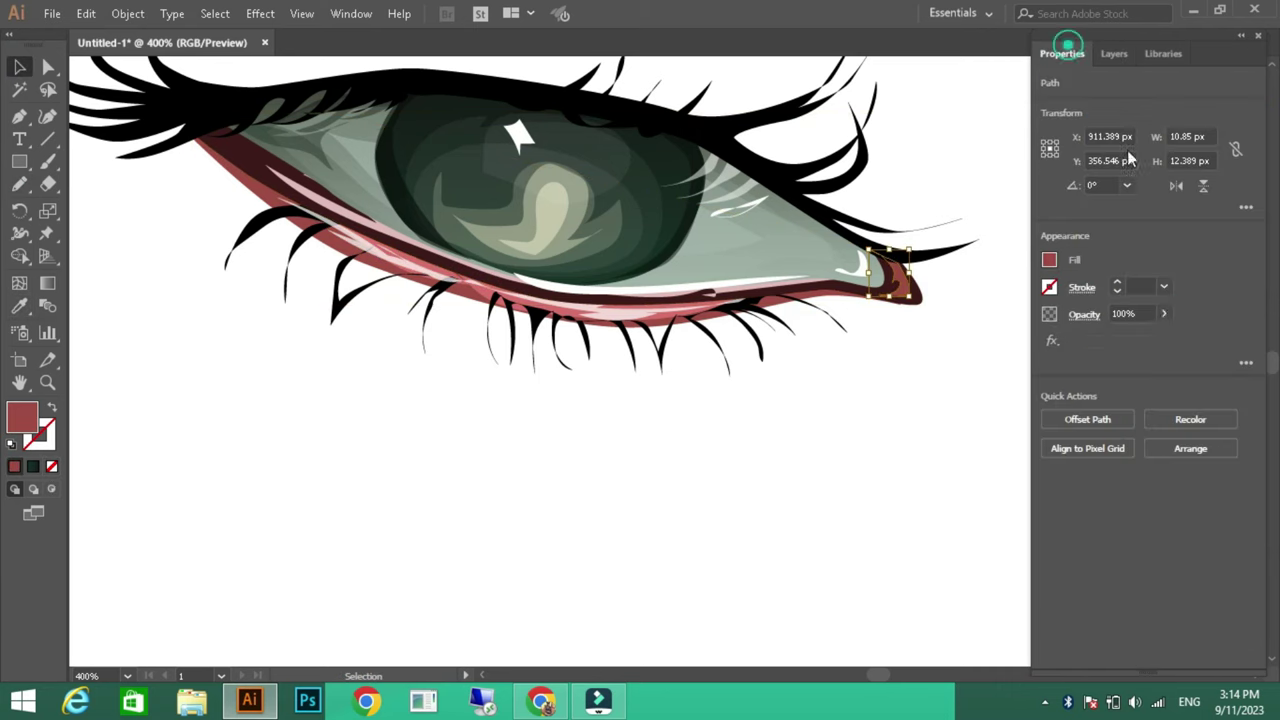
Lock Layer 25, make Layer 23 active and zoom out to 200% to see the whole eye
click(1114, 53)
click(1066, 121)
click(1143, 161)
key(v)
key(ctrl+minus)
scroll(446, 377, up, 1)
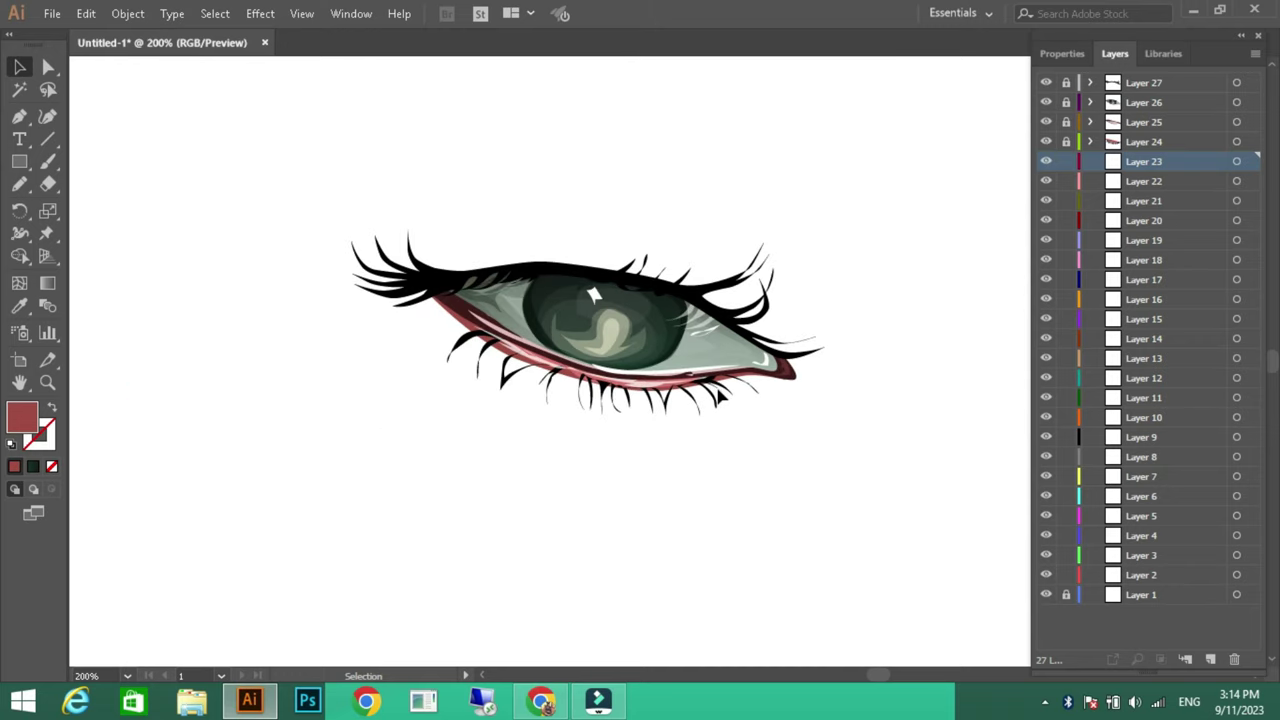
Draw extra black lashes across the middle and outer upper lid, then lock Layer 23
key(n)
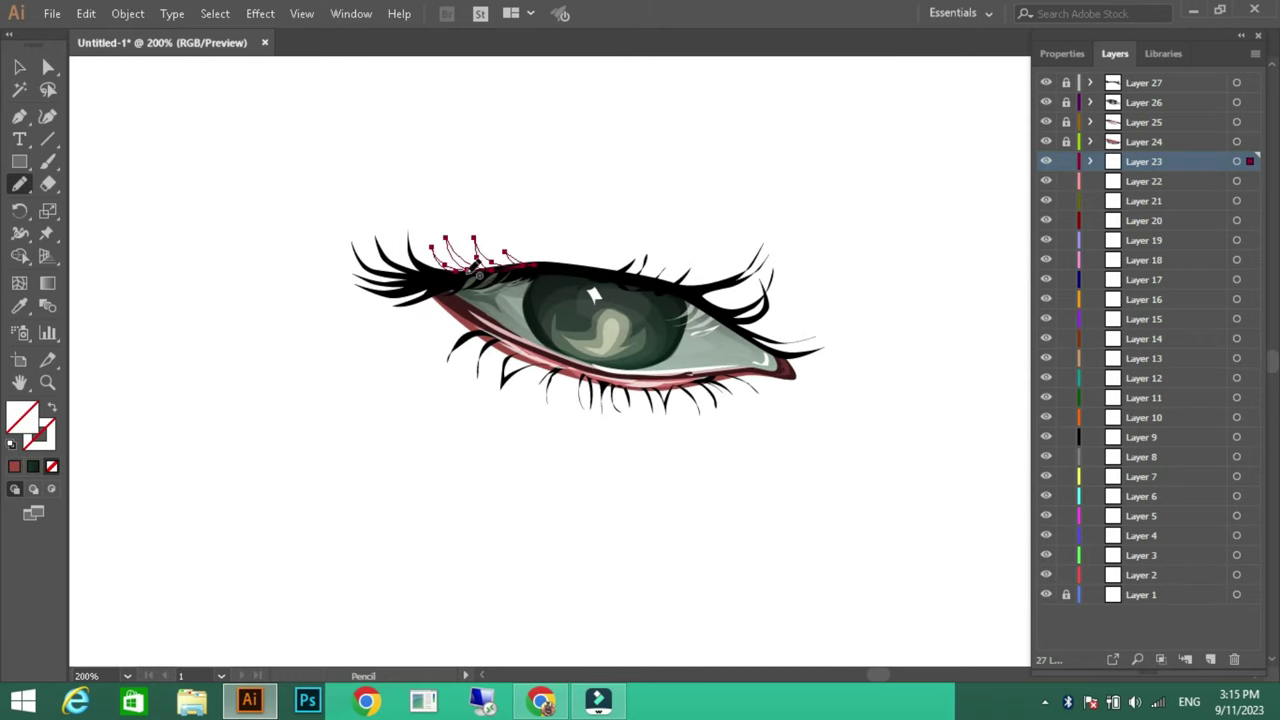
key(i)
click(380, 280)
click(19, 184)
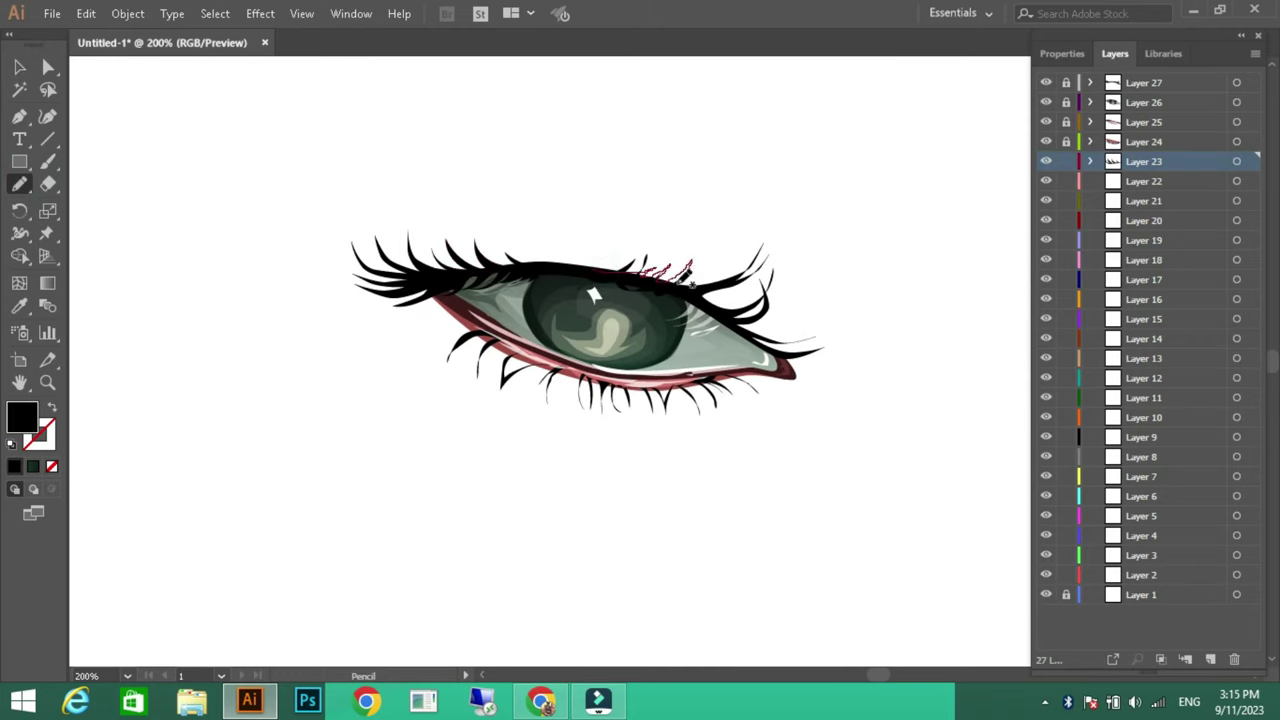
drag(699, 289, 775, 278)
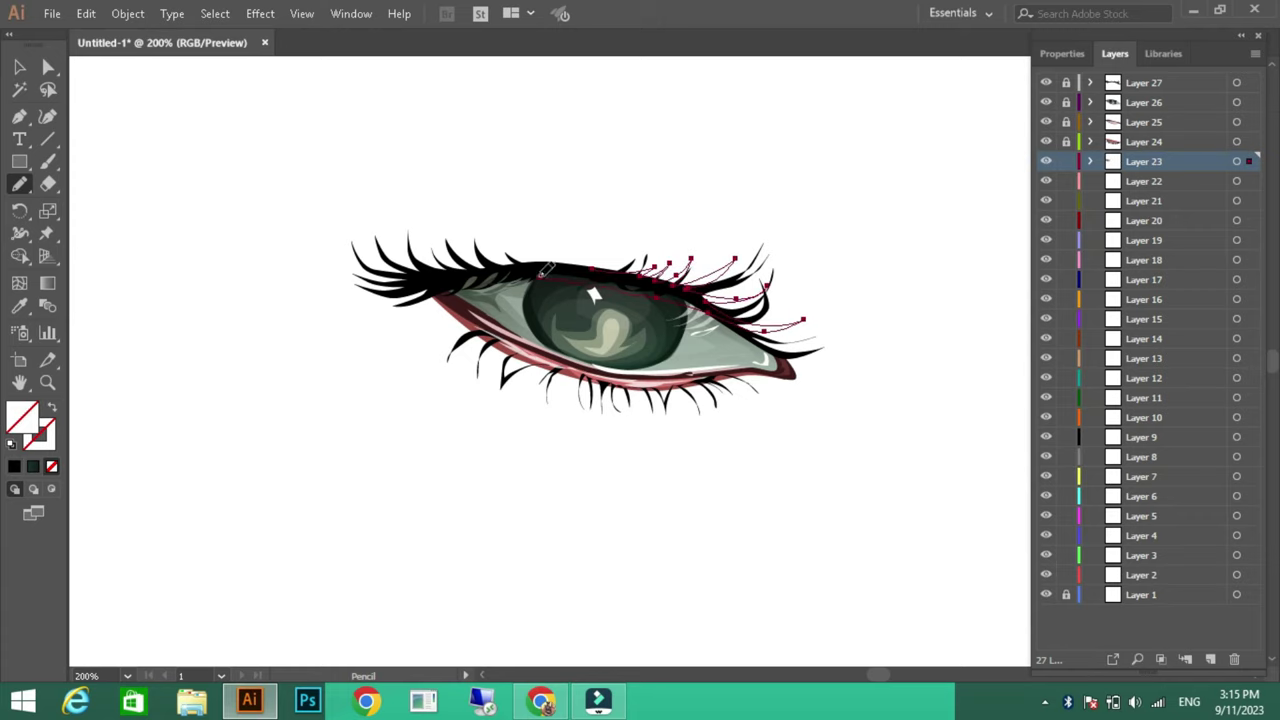
key(ctrl+2)
click(1124, 185)
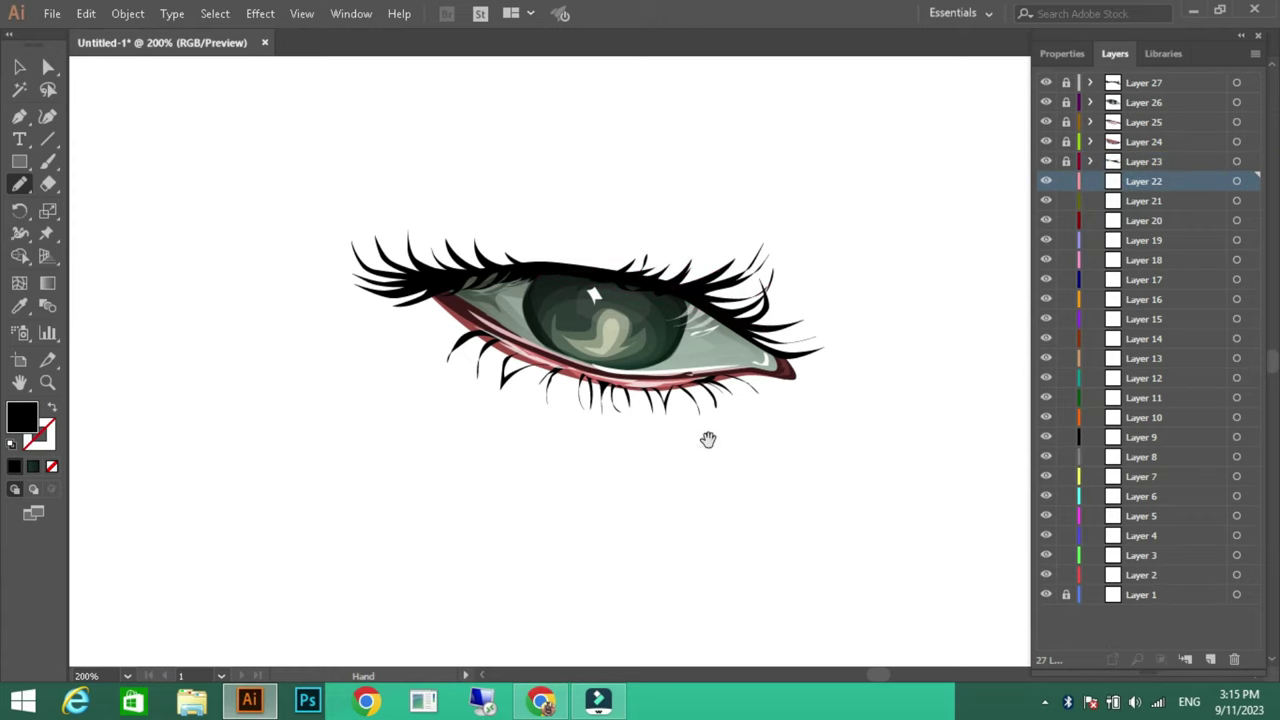
Select all the eye artwork and scale it up with the bounding box
click(127, 676)
click(157, 423)
key(v)
key(ctrl+a)
mouse_move(733, 391)
mouse_down()
mouse_move(849, 460)
mouse_move(980, 490)
mouse_up()
key(ctrl+2)
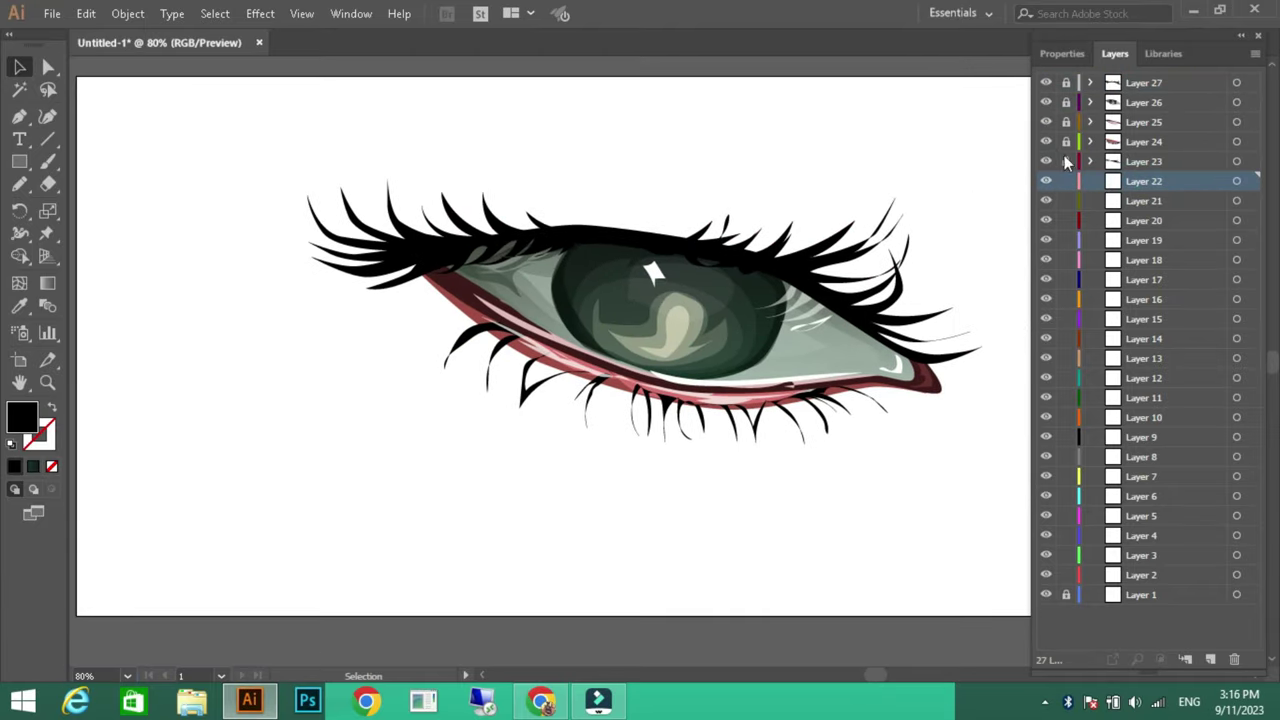
Trace a closed translucent grey shadow shape above the upper lashes and lock Layer 22
click(25, 122)
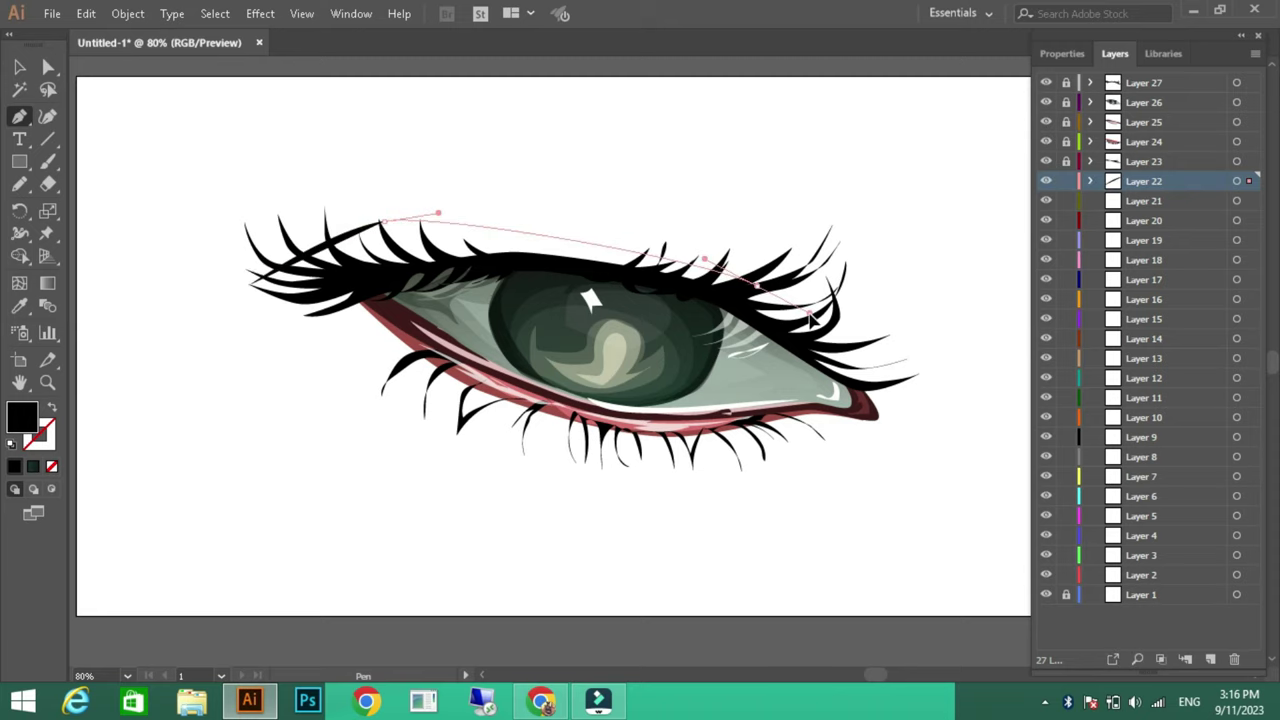
drag(878, 418, 865, 423)
click(598, 322)
click(381, 273)
click(250, 283)
key(slash)
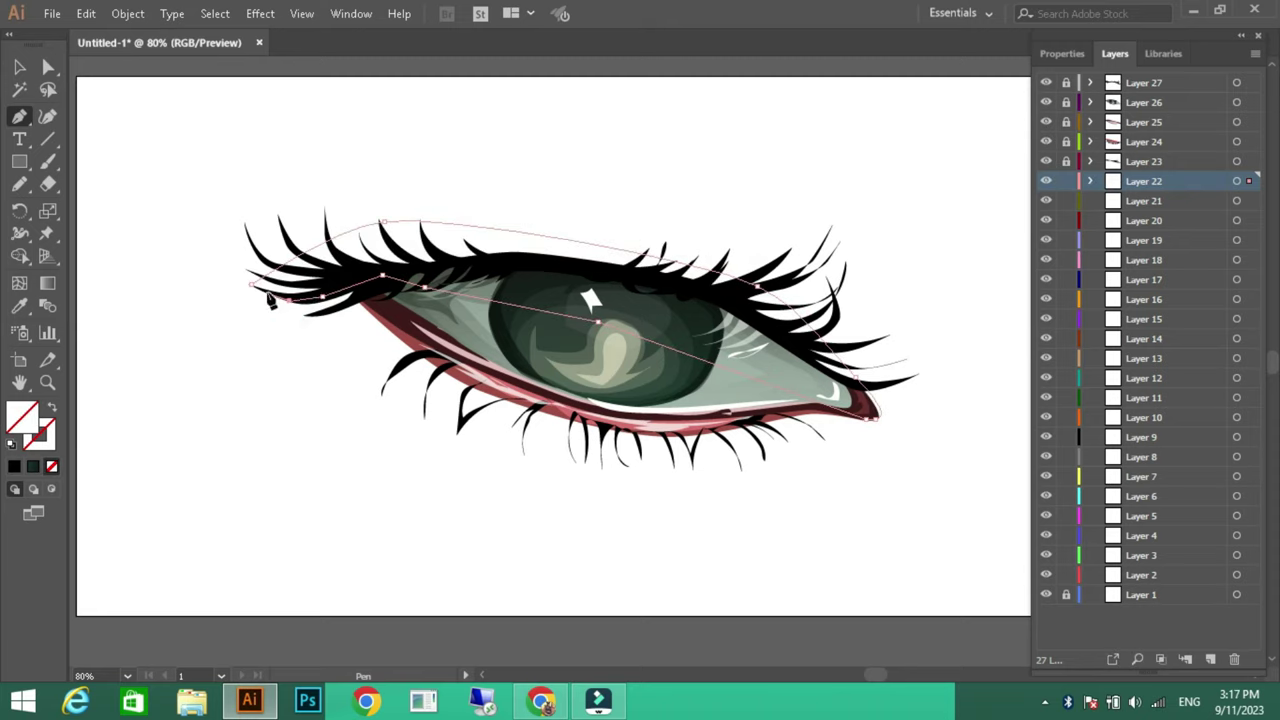
click(1066, 181)
click(1143, 200)
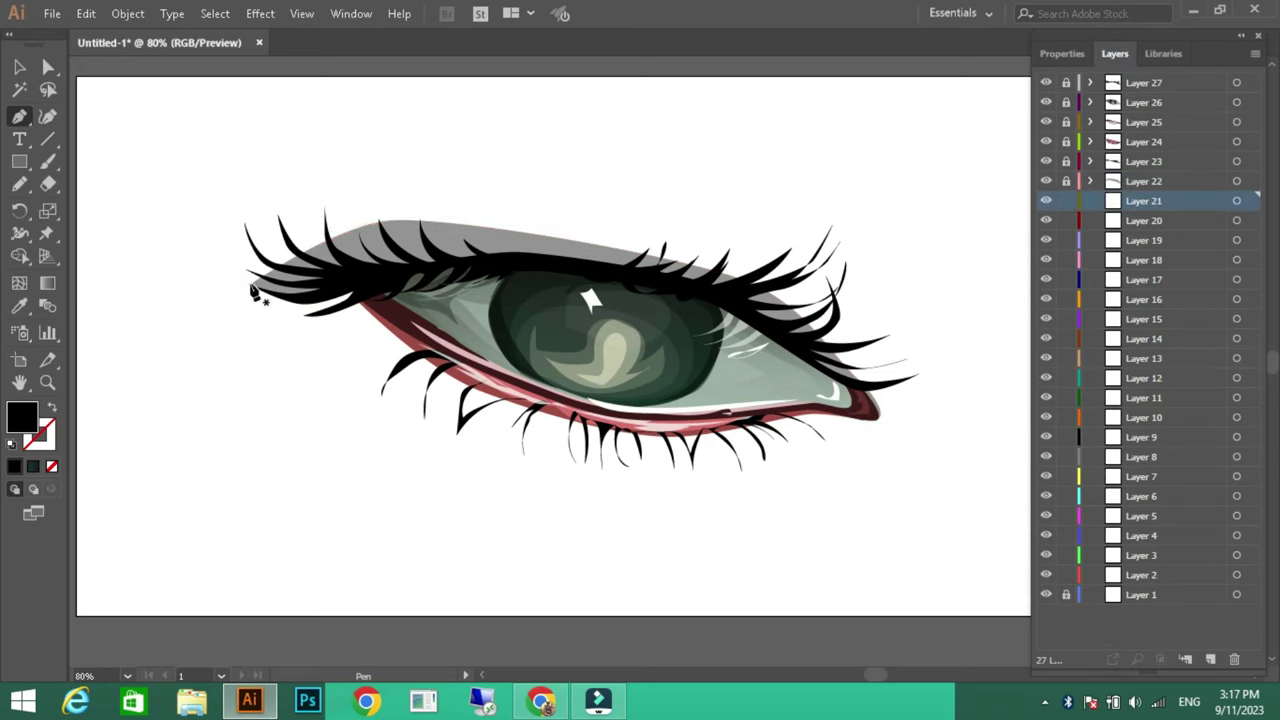
Draw a closed eyeshadow shape over the upper lid on Layer 21
drag(621, 208, 740, 218)
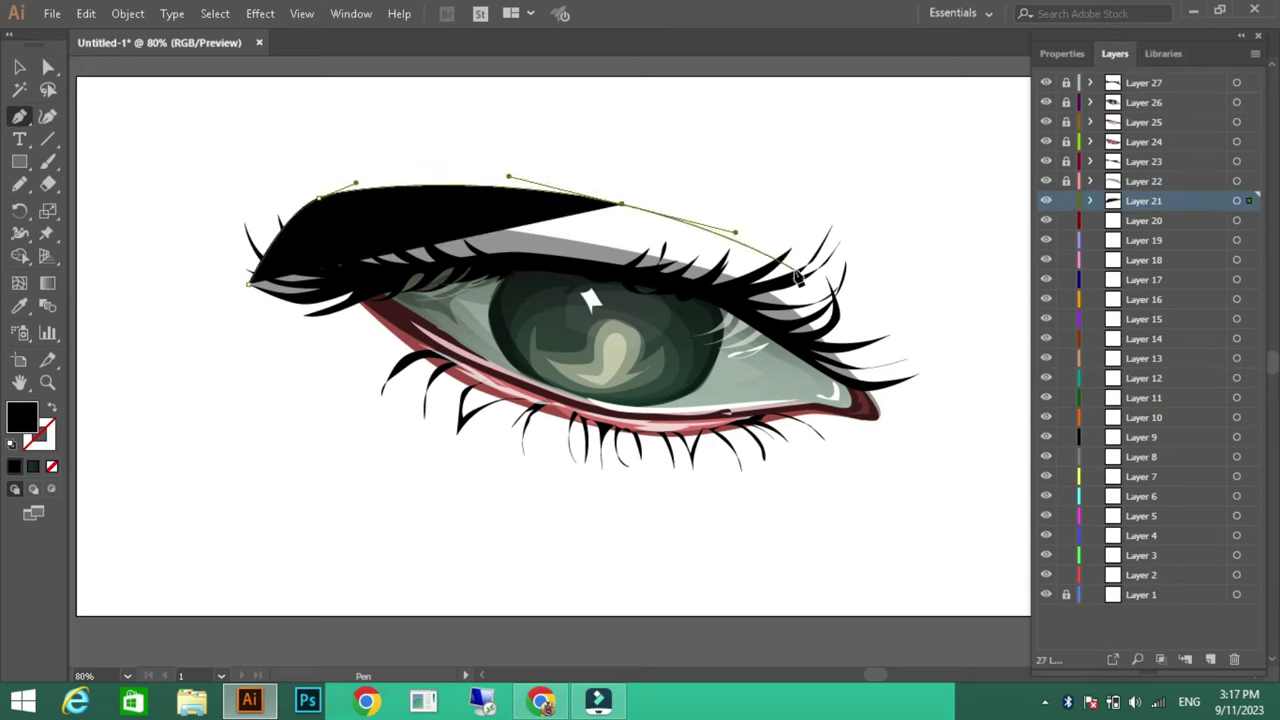
click(882, 412)
click(522, 327)
key(slash)
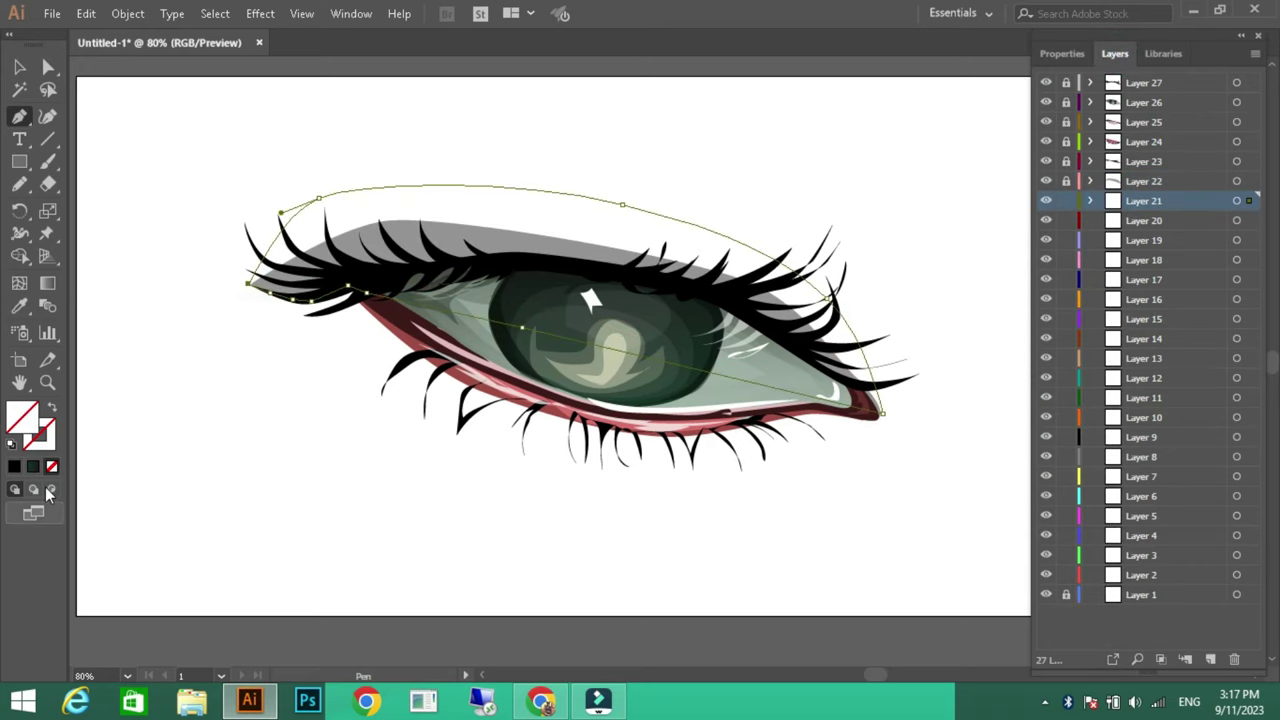
Give the lid shape a gradient fill running from dark red to bright red
click(33, 466)
double_click(875, 262)
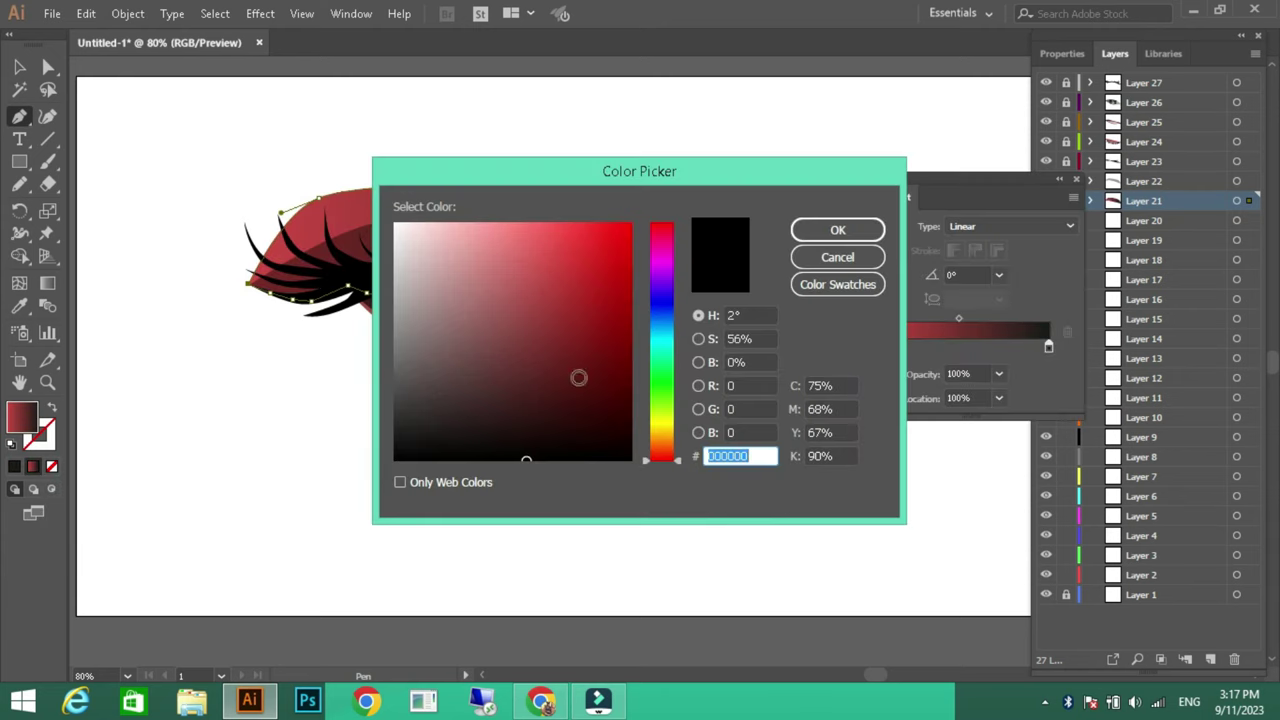
click(837, 229)
click(1070, 226)
click(962, 262)
drag(929, 327, 971, 312)
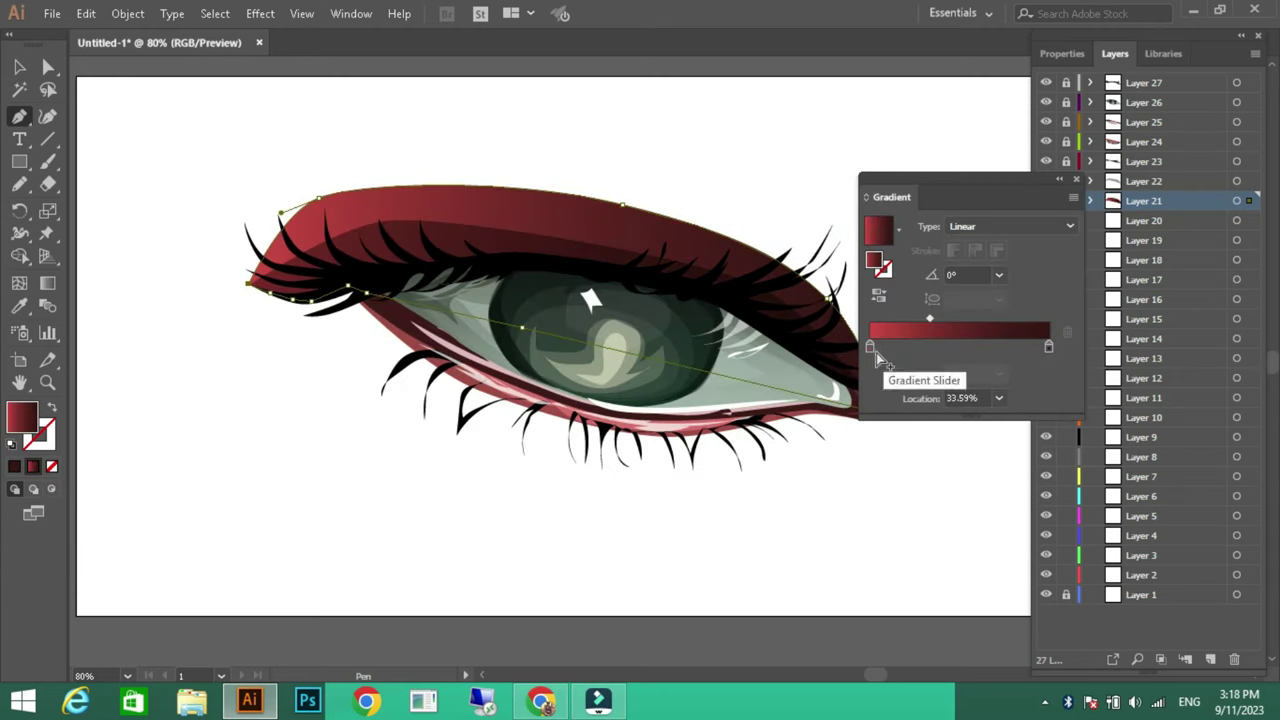
click(19, 66)
Start a dark Pen path along the upper lash line
key(p)
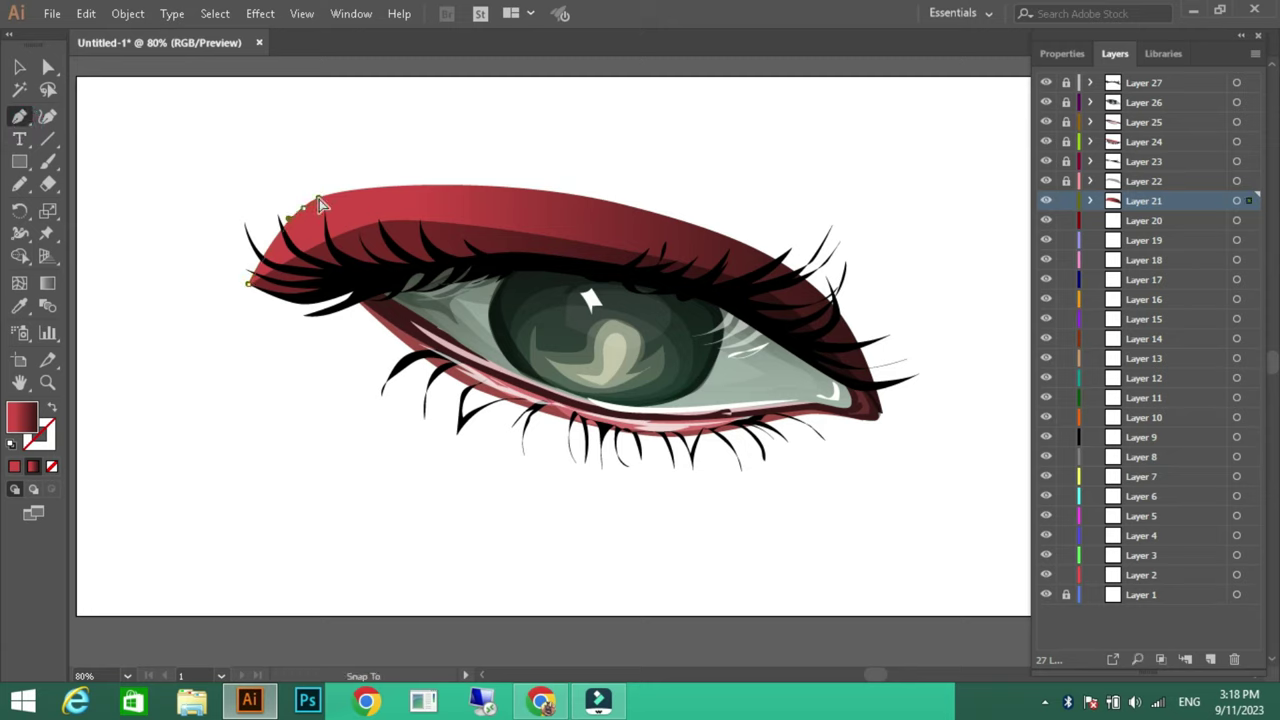
click(577, 263)
click(315, 303)
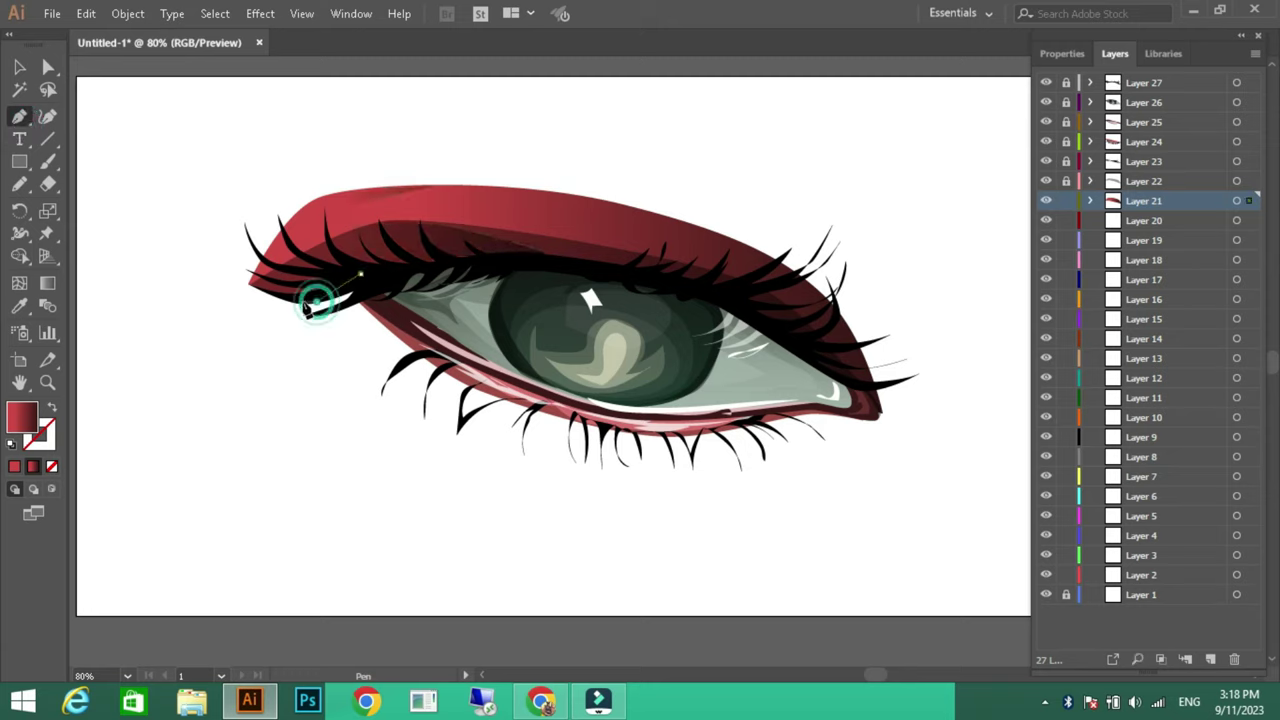
Finish the dark lash-line path and add thin strokes along the upper lashes and right lid
click(22, 184)
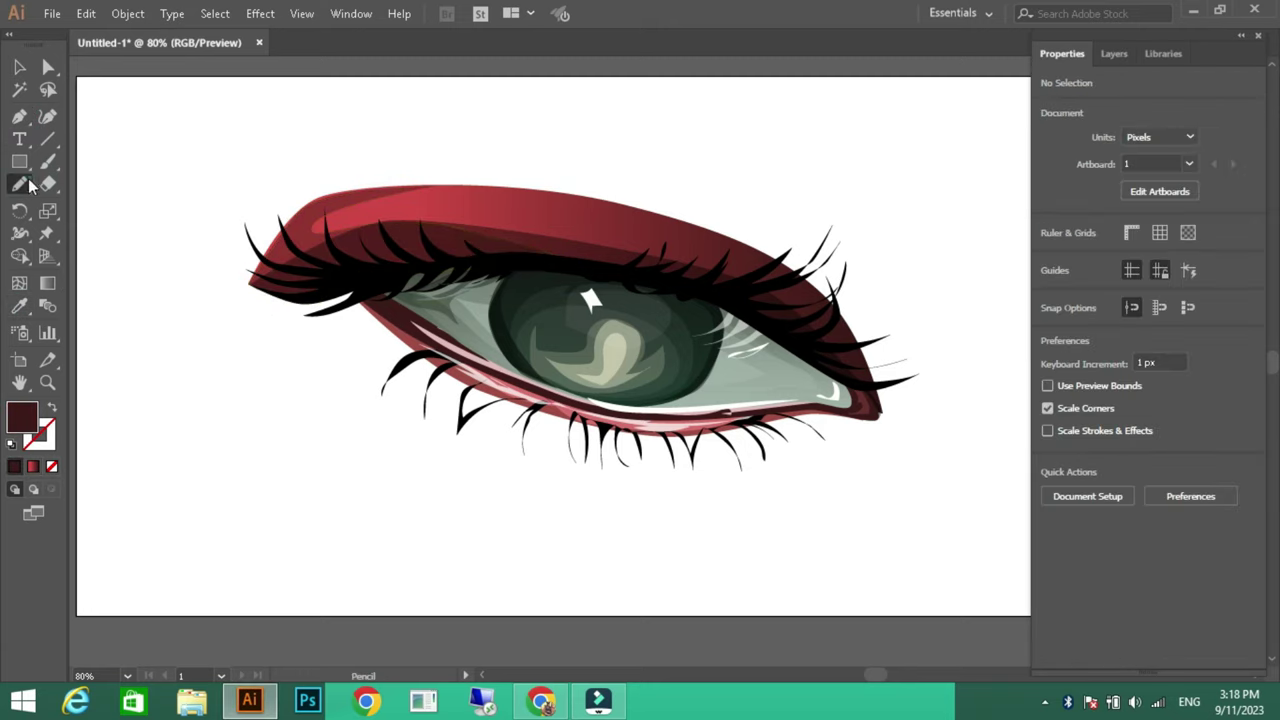
drag(593, 276, 830, 368)
drag(888, 405, 884, 409)
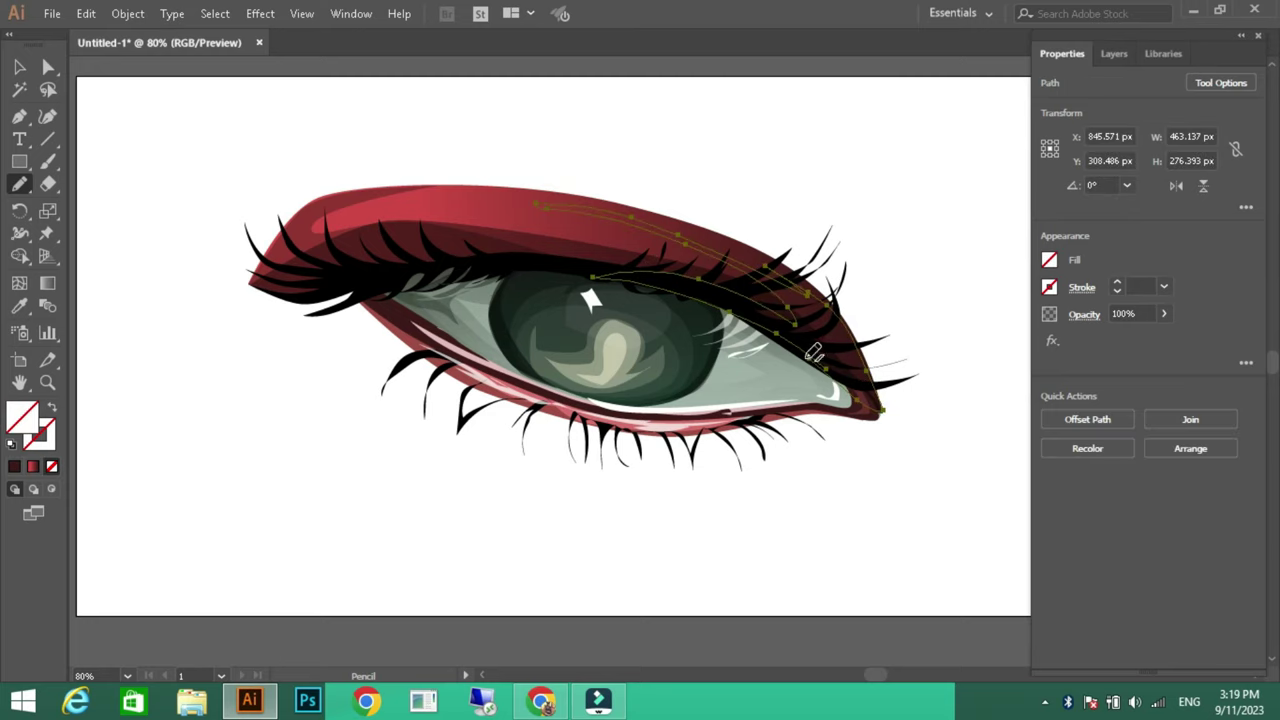
key(i)
click(47, 67)
click(133, 114)
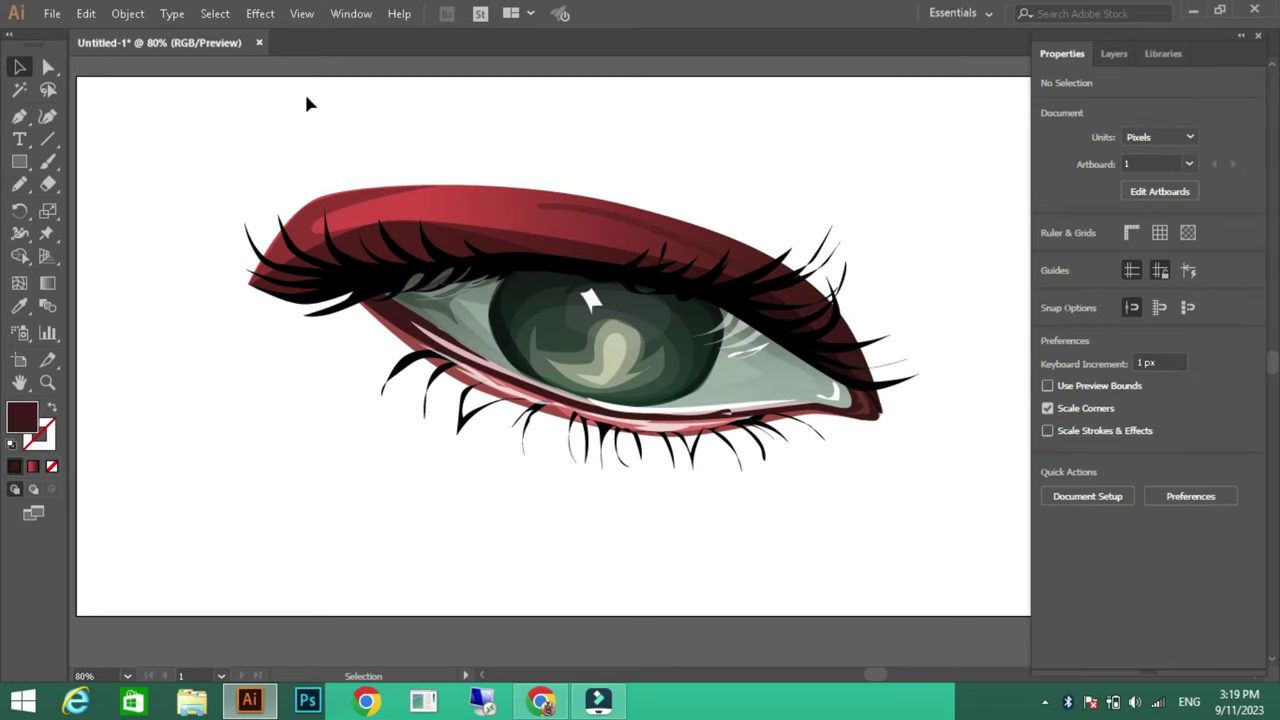
Paint translucent bright red shading strokes across the upper lid at low opacity
key(n)
double_click(22, 416)
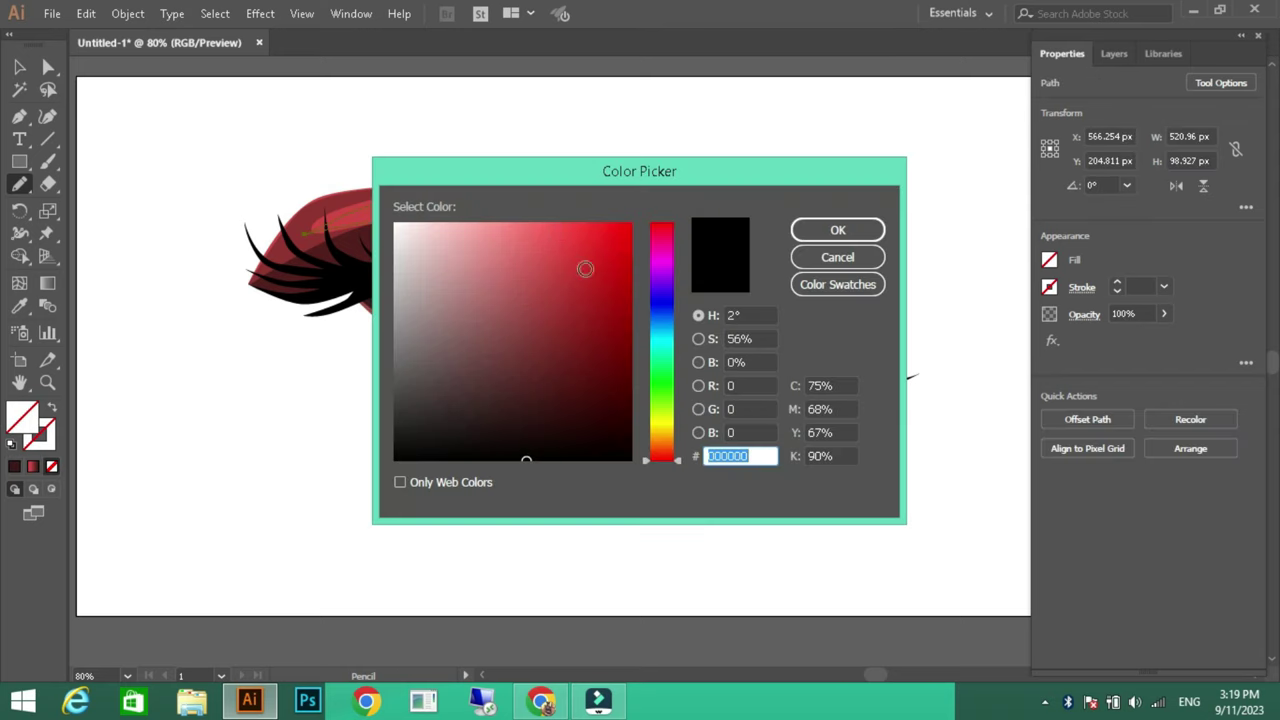
click(837, 229)
click(19, 67)
click(243, 131)
key(n)
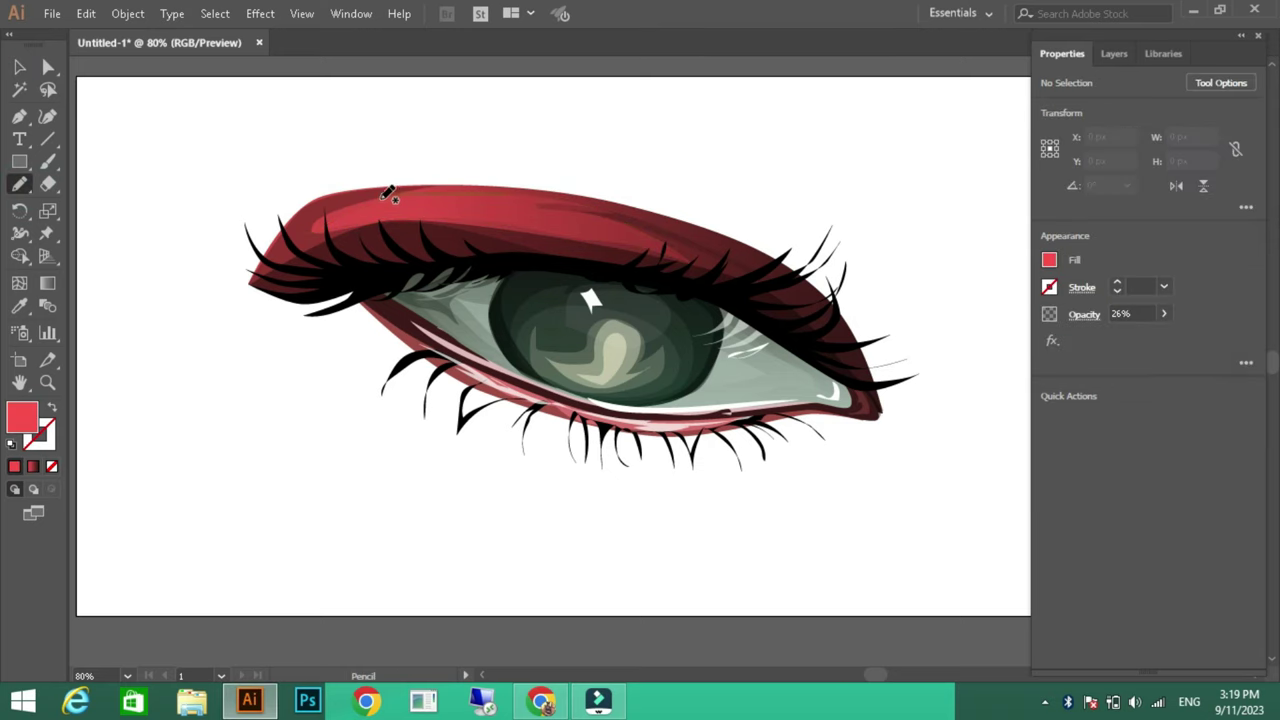
mouse_move(562, 194)
mouse_down()
mouse_move(451, 194)
mouse_move(499, 204)
mouse_up()
click(47, 67)
click(20, 185)
Add small white highlight strokes on the lid and set them to 35% opacity
drag(613, 216, 626, 221)
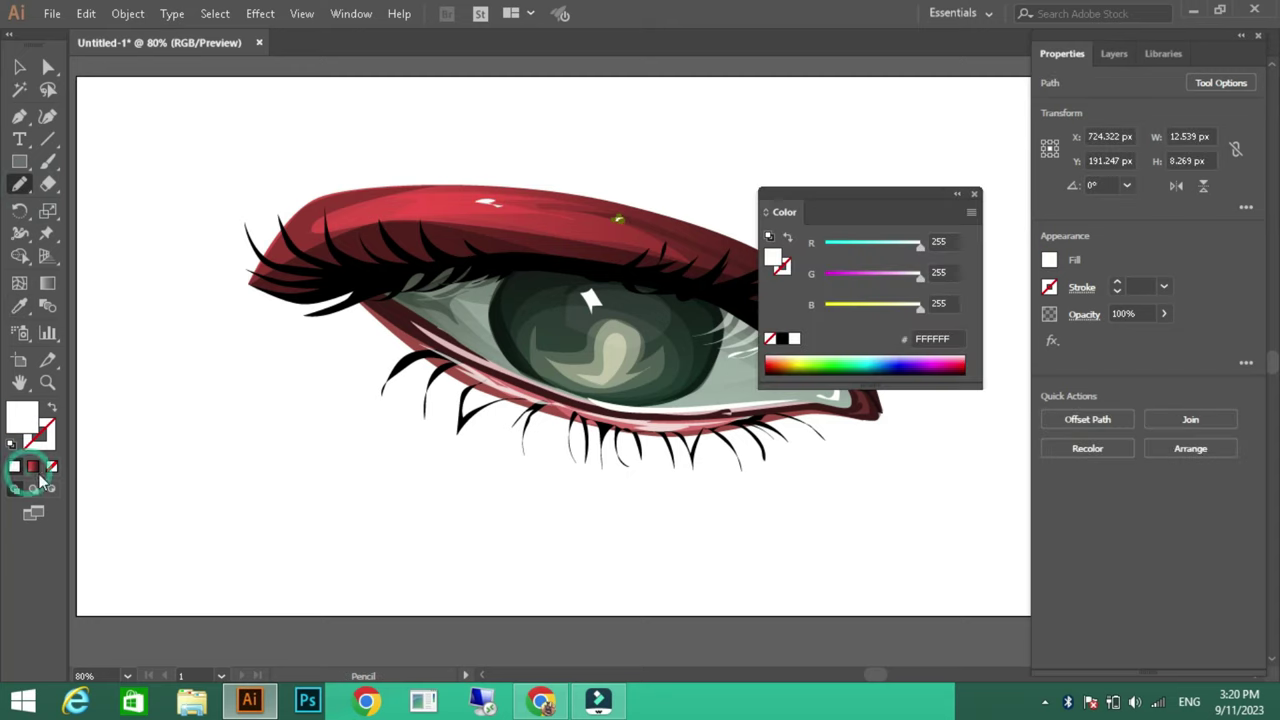
key(F6)
drag(344, 220, 326, 250)
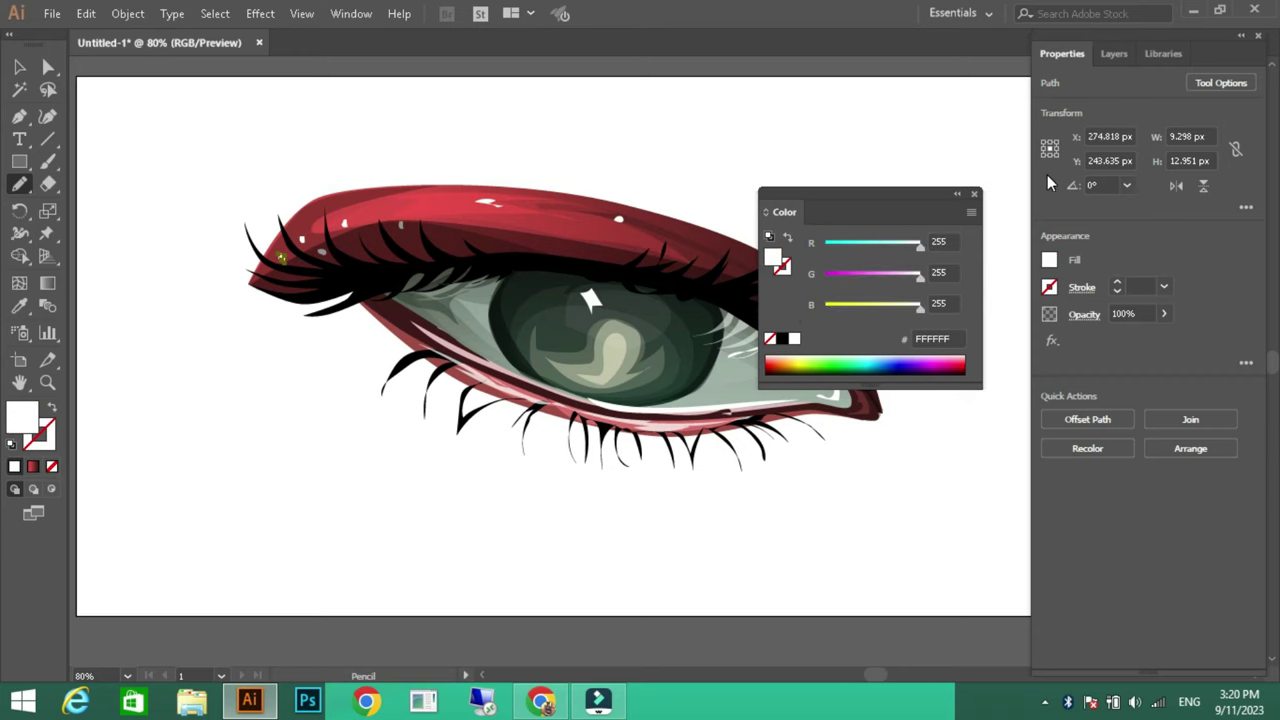
click(974, 193)
key(v)
click(291, 249)
shift+click(341, 229)
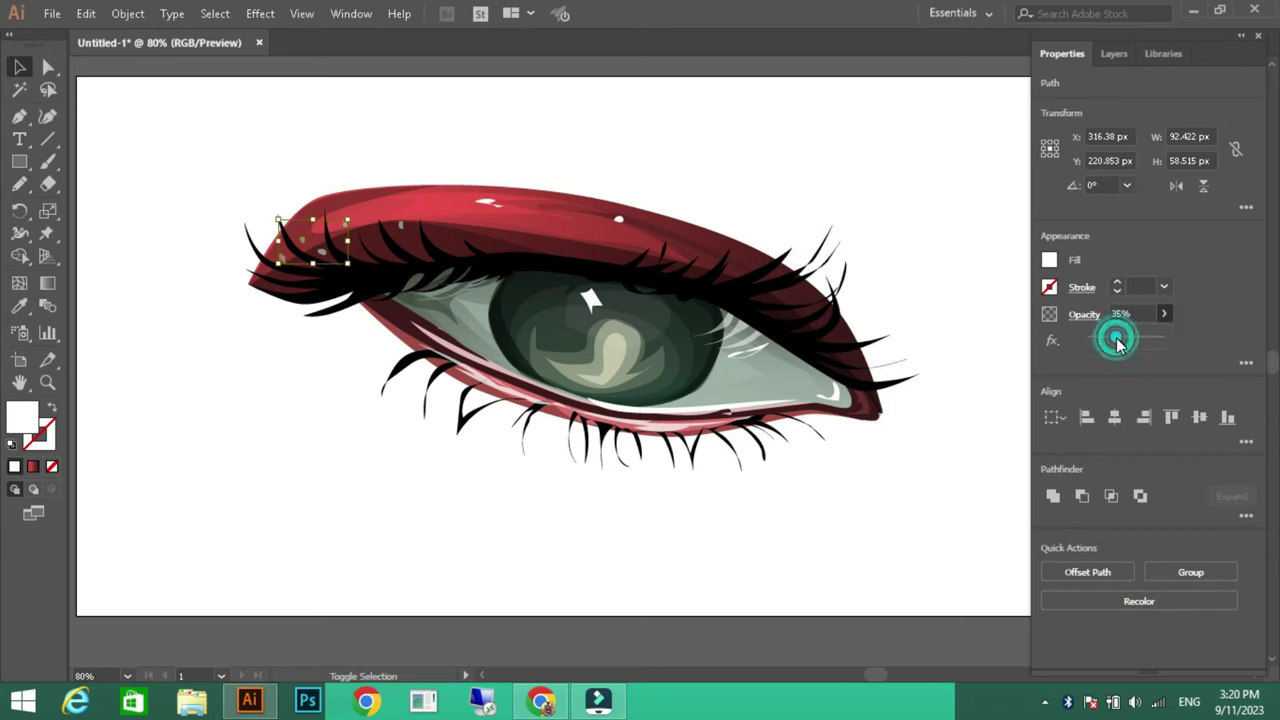
click(835, 178)
click(1114, 53)
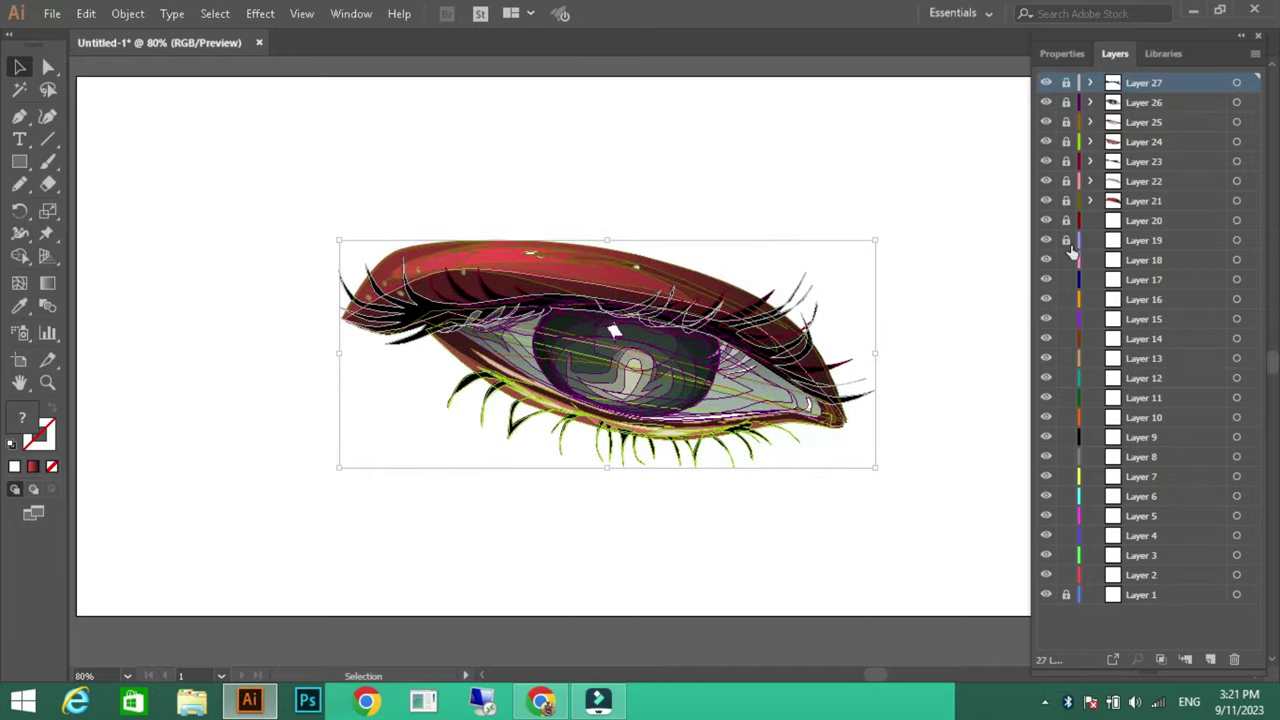
Trace a crease line above the lid curving down at the outer corner, fill it black, lock Layer 20
key(p)
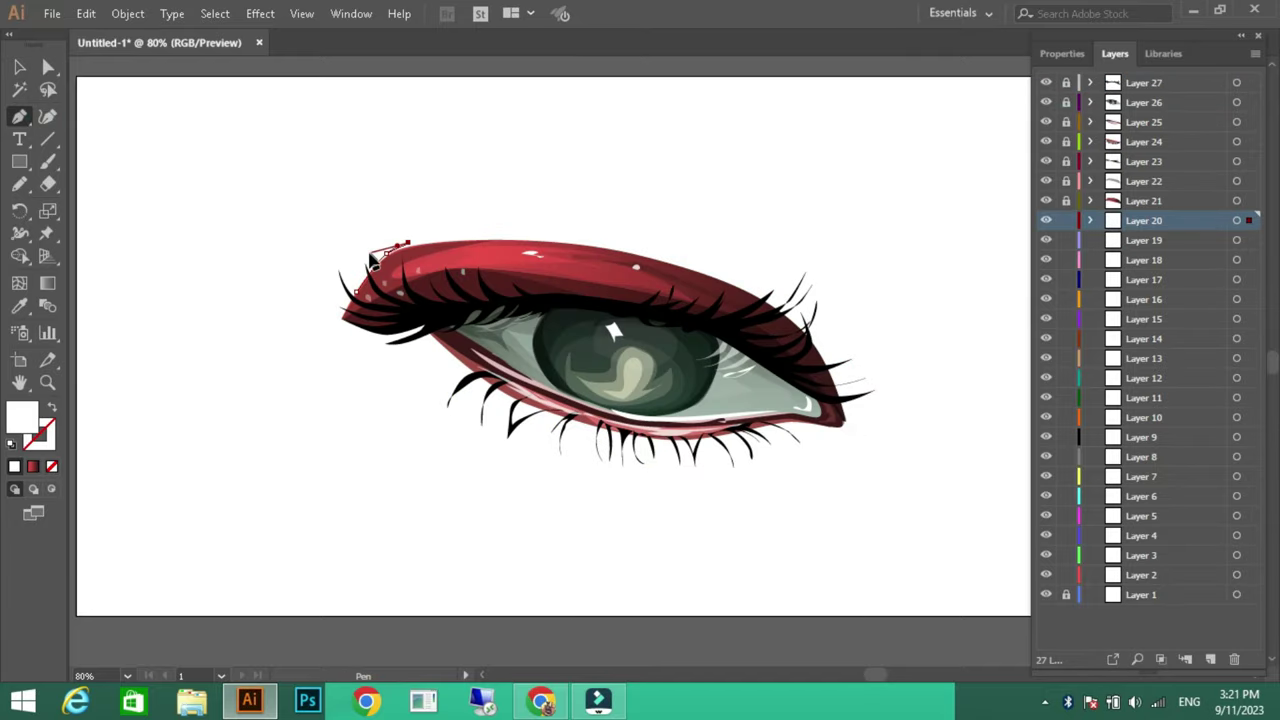
click(810, 268)
drag(843, 335, 855, 362)
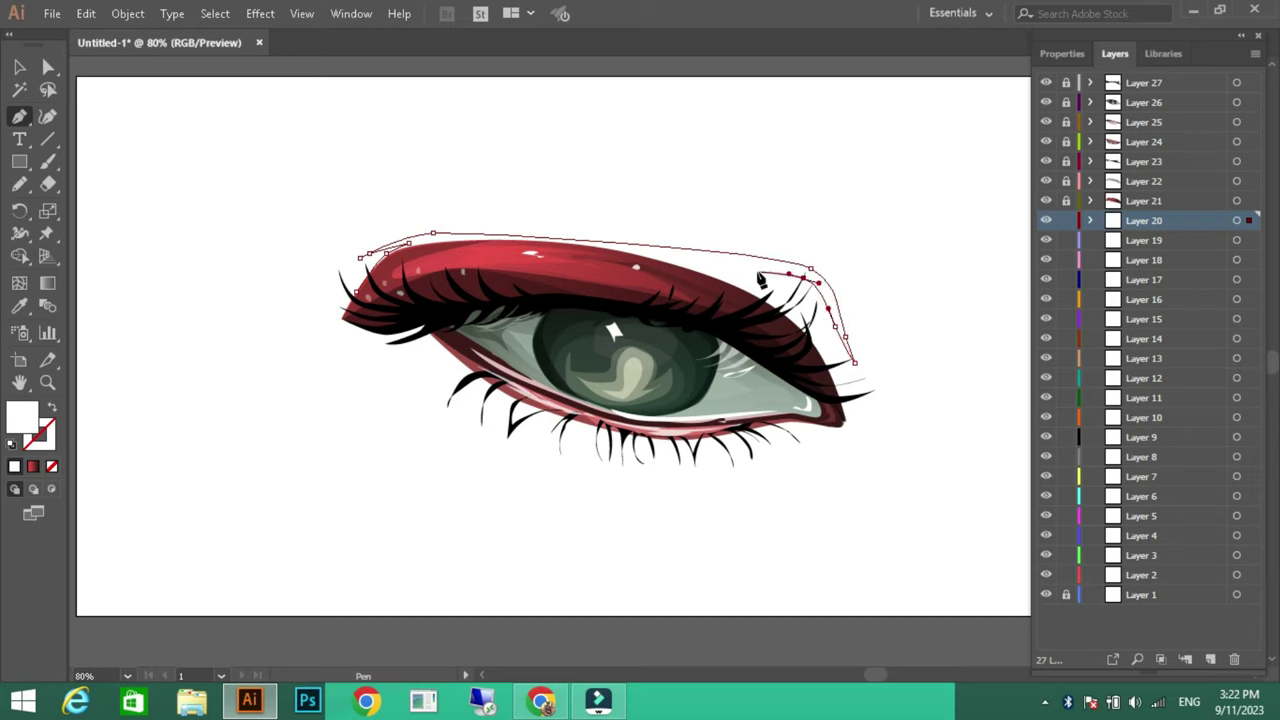
click(767, 272)
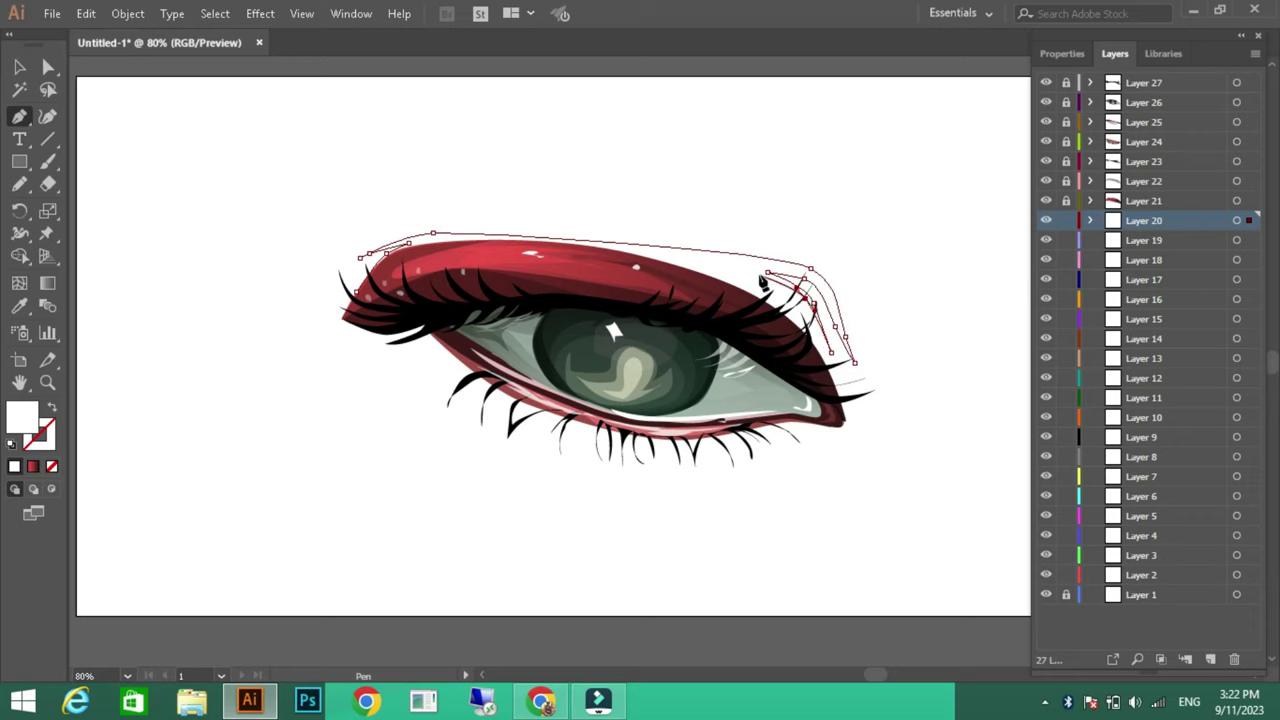
click(360, 257)
key(i)
click(453, 312)
key(ctrl+2)
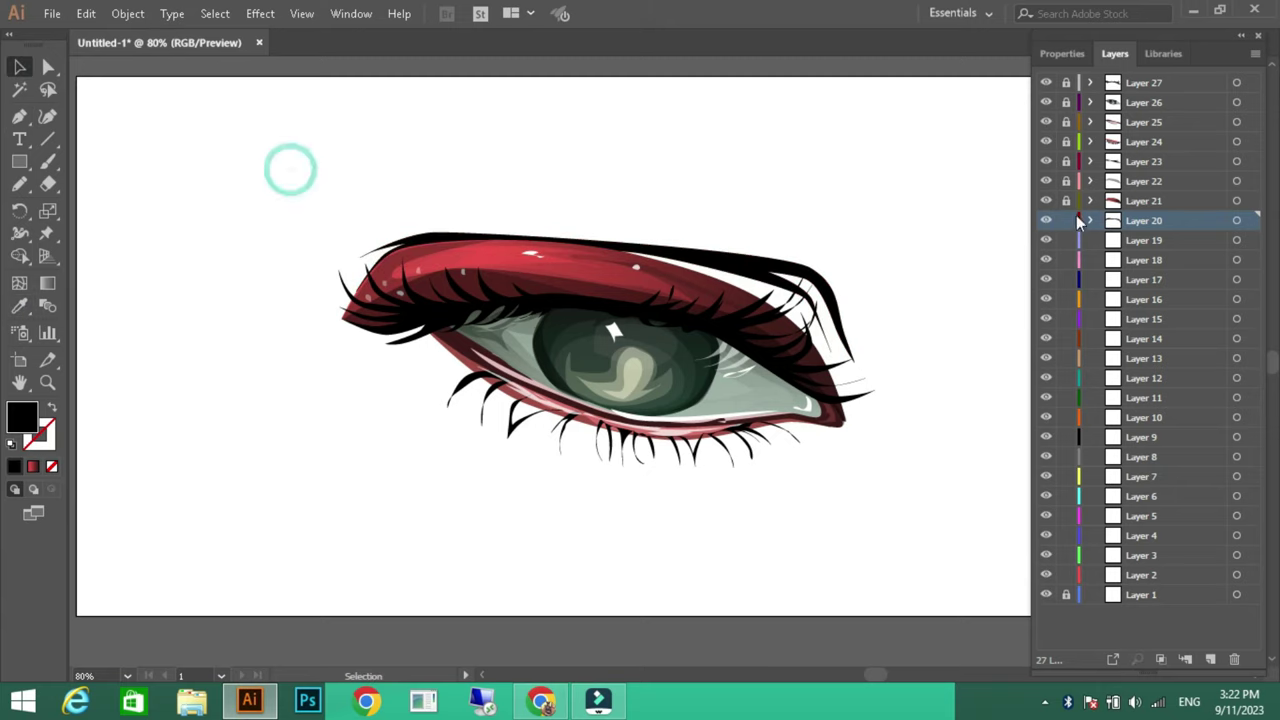
click(19, 117)
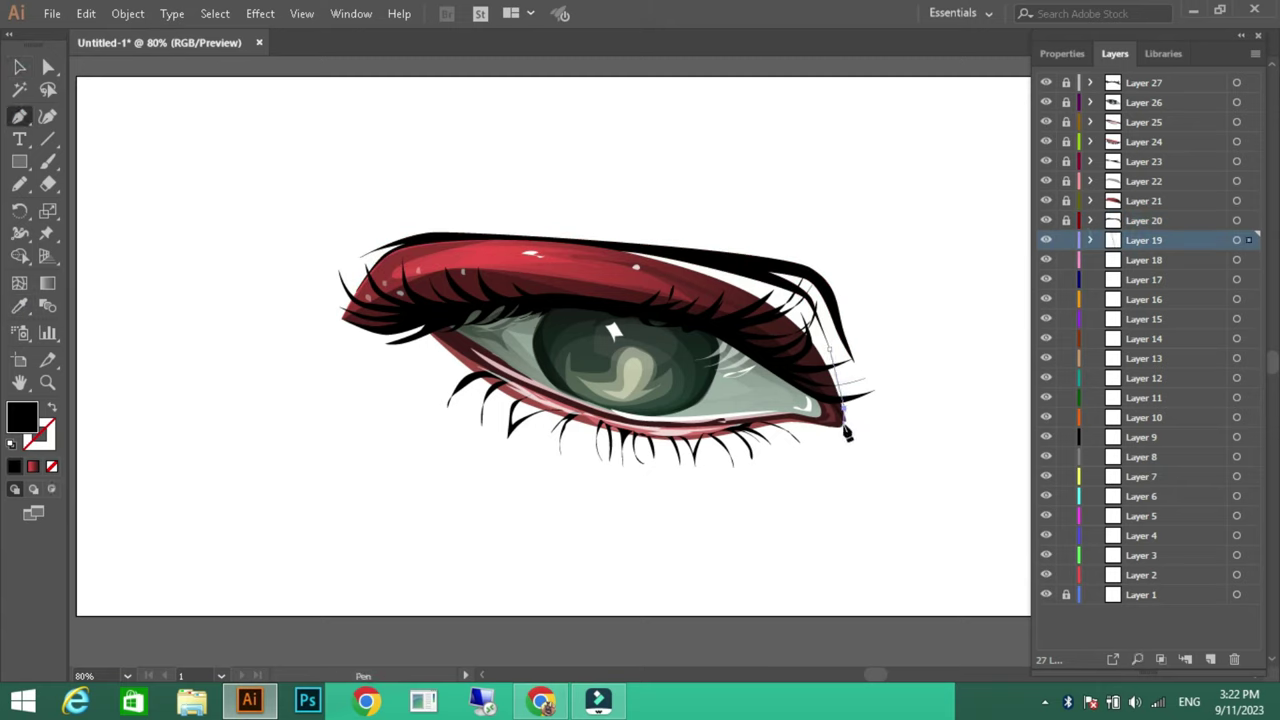
Give the new upper-lid shape the sampled dark red gradient at 51% opacity, then lock Layer 19
key(i)
click(480, 270)
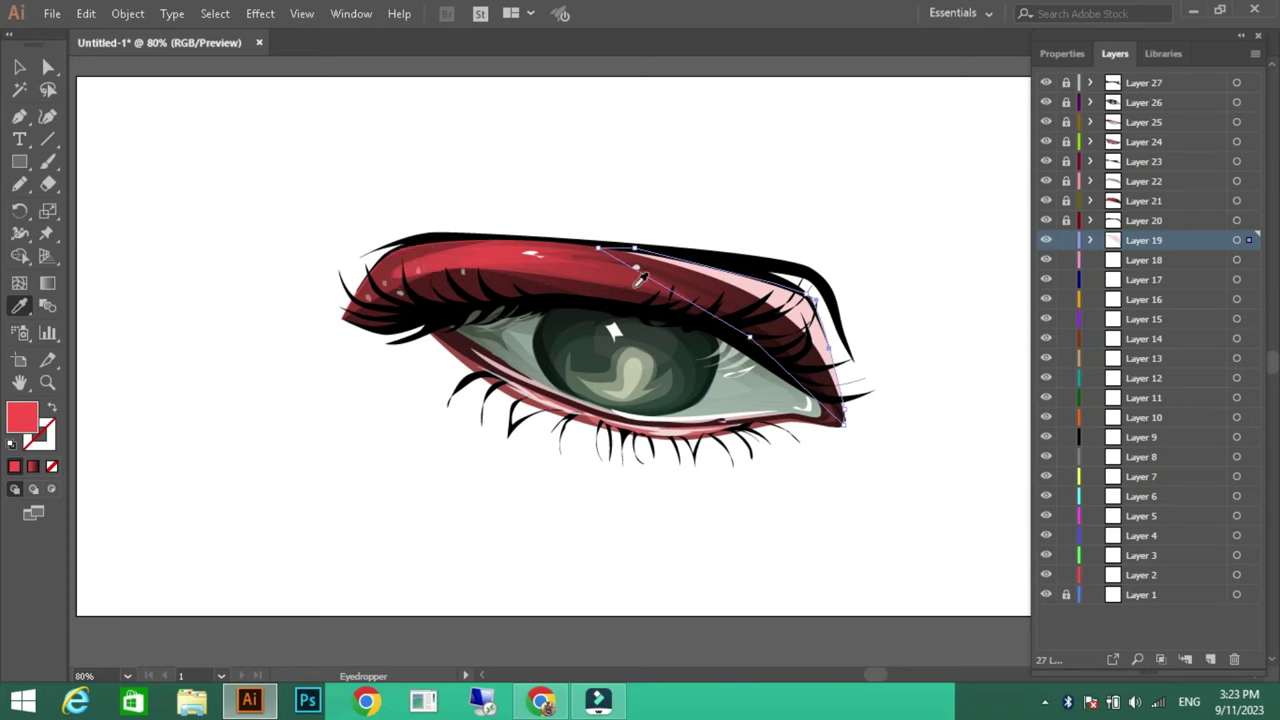
key(ctrl+F9)
click(1012, 305)
drag(917, 346, 940, 346)
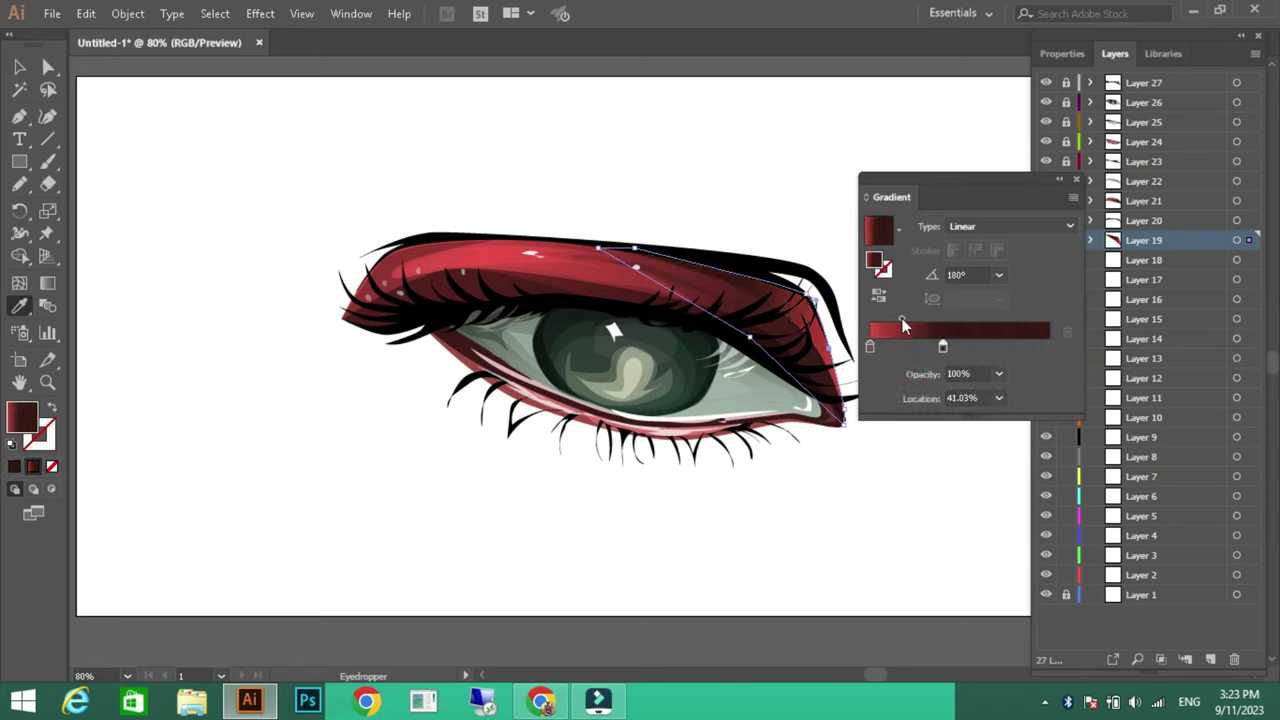
key(v)
click(1129, 343)
click(1005, 251)
Pen a tapered maroon shadow beneath the lower lid on Layer 18, lower its opacity and lock it
key(F7)
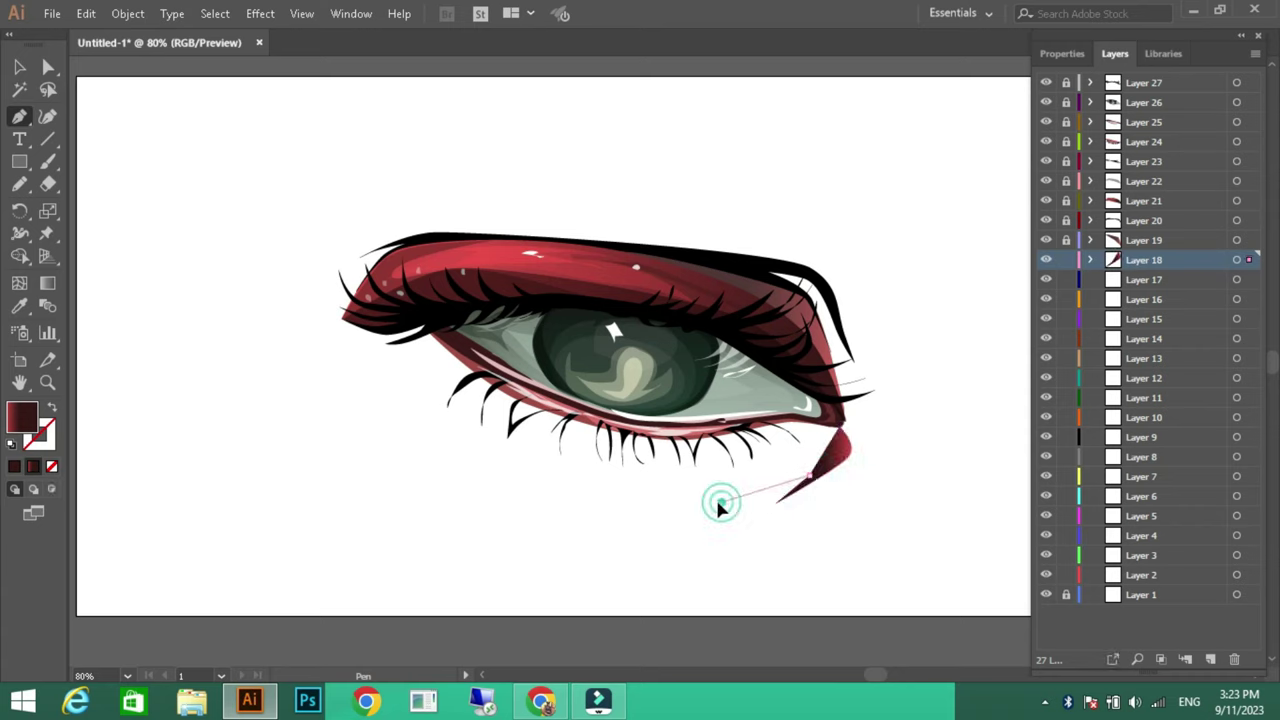
click(652, 506)
click(557, 461)
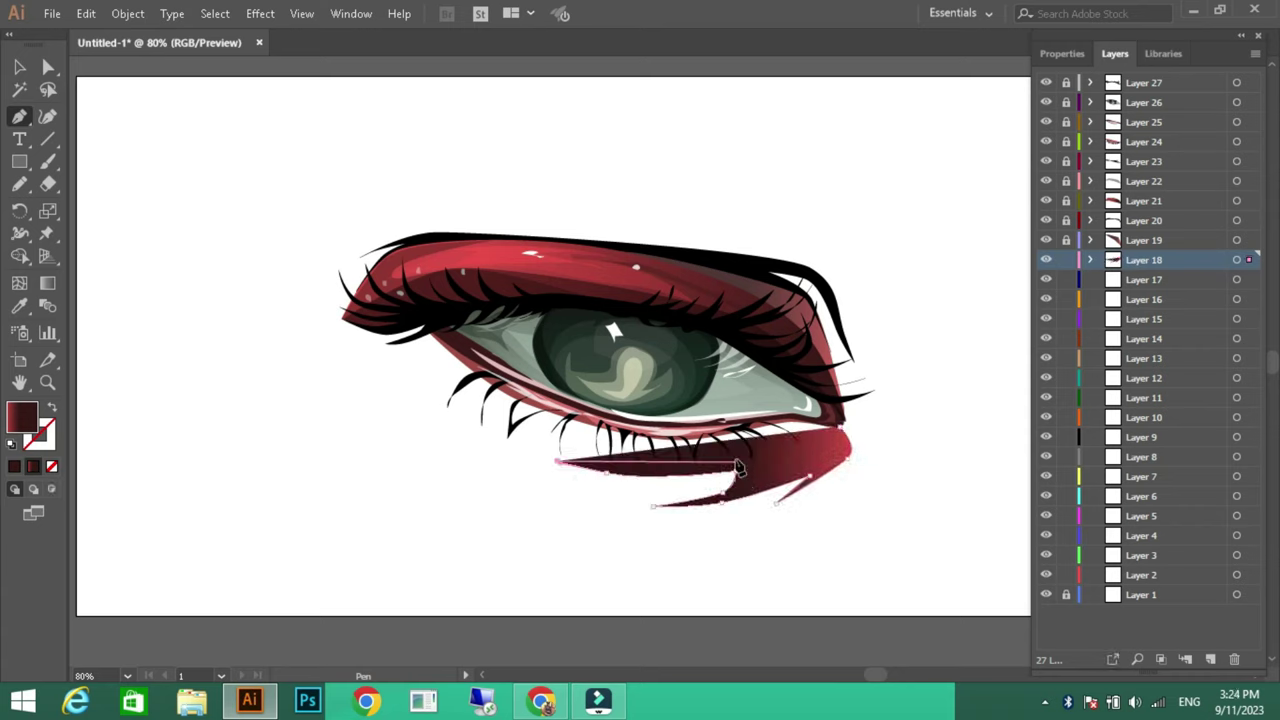
click(781, 424)
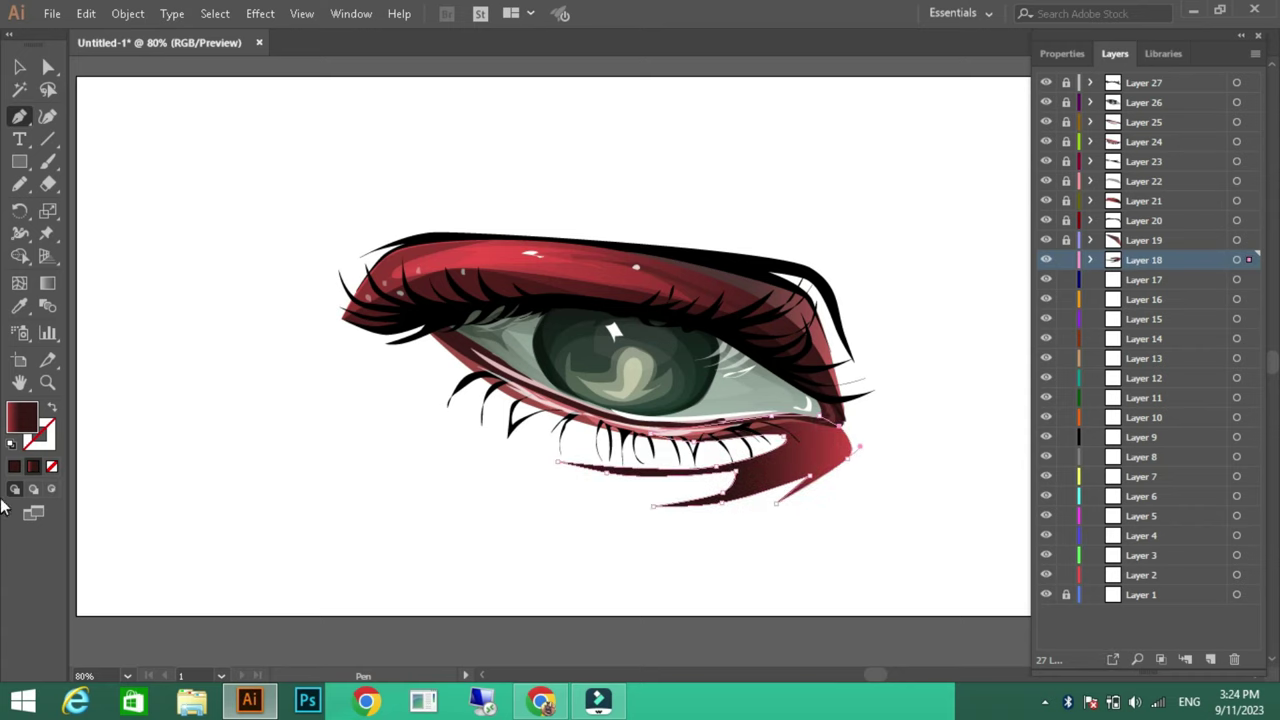
click(1137, 337)
click(1066, 260)
click(1117, 283)
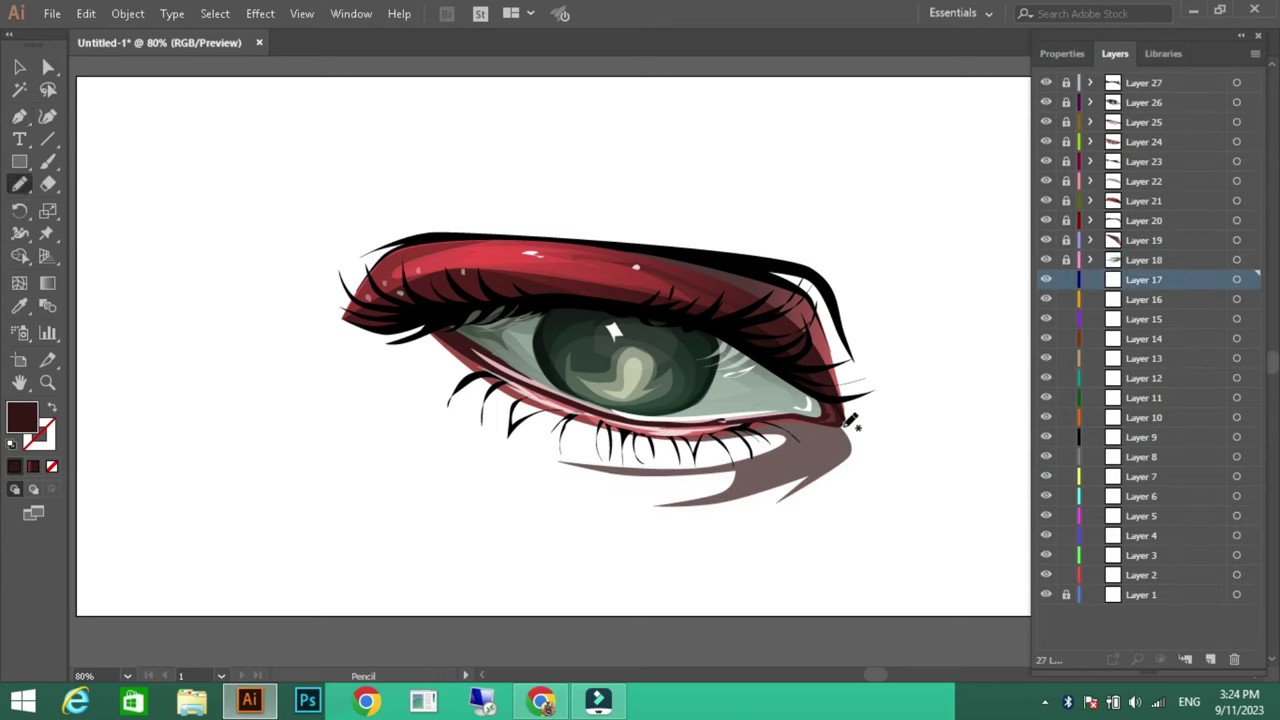
Pencil an under-eye shadow filled #473737 at reduced opacity and lock its layer
drag(845, 428, 748, 514)
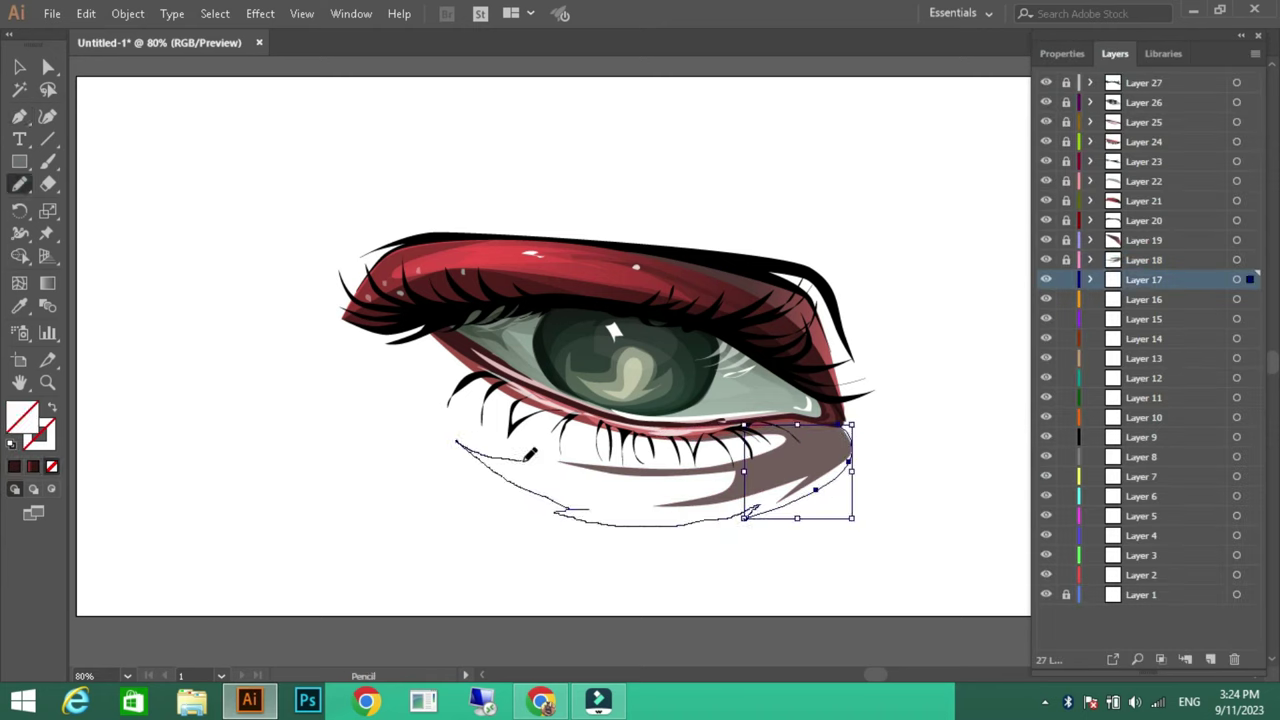
key(a)
double_click(22, 415)
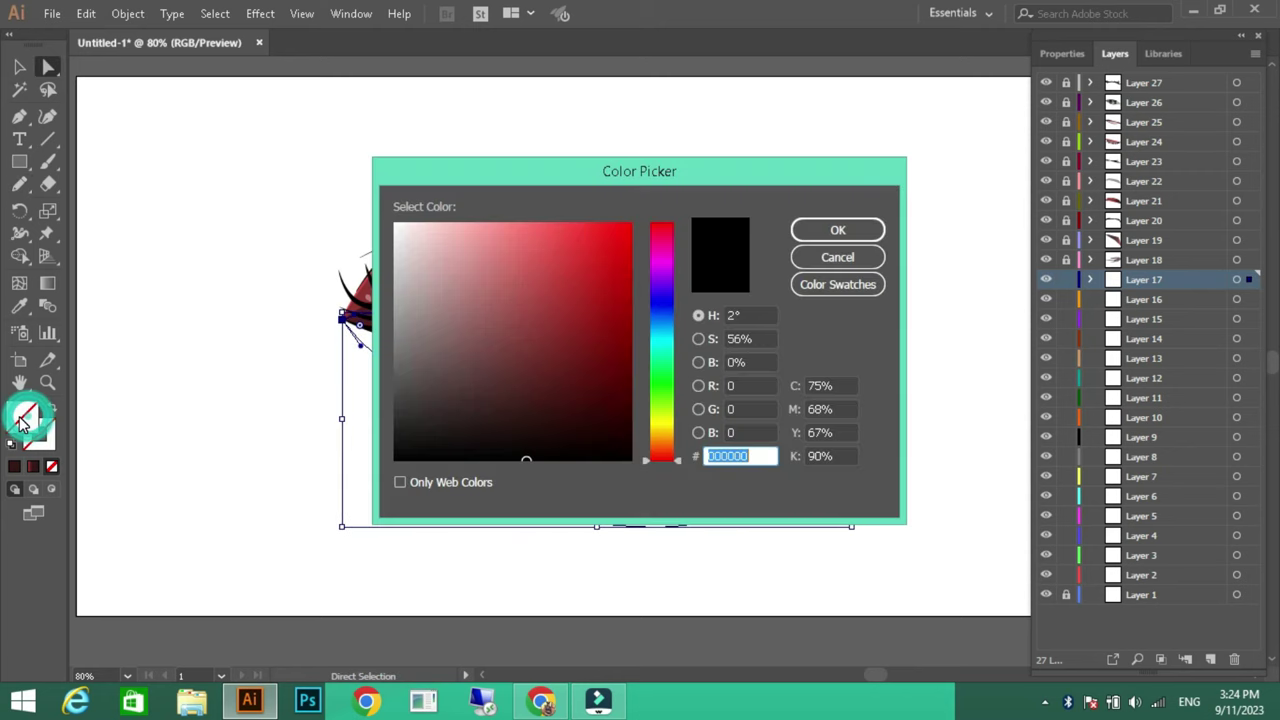
click(430, 390)
click(837, 230)
click(28, 425)
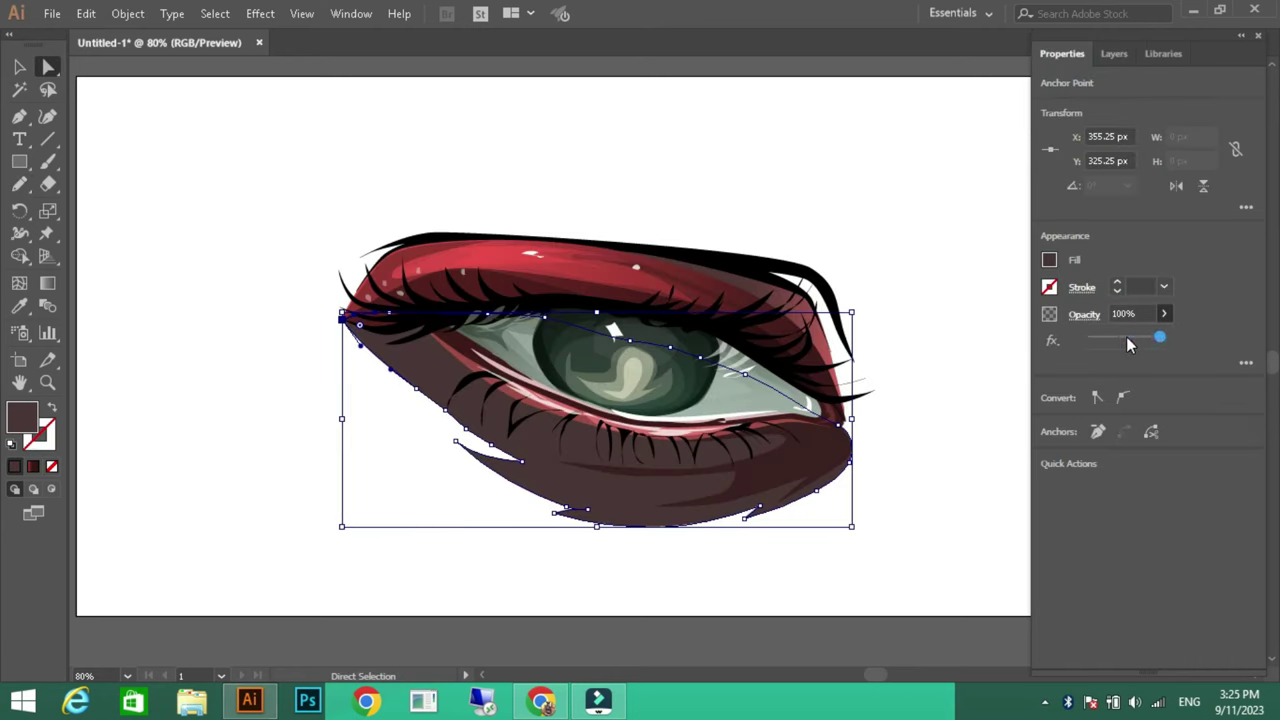
click(945, 271)
click(1114, 53)
Pencil a shadow along the upper lid on Layer 16, fill it with sampled dark maroon, and lock it
click(19, 183)
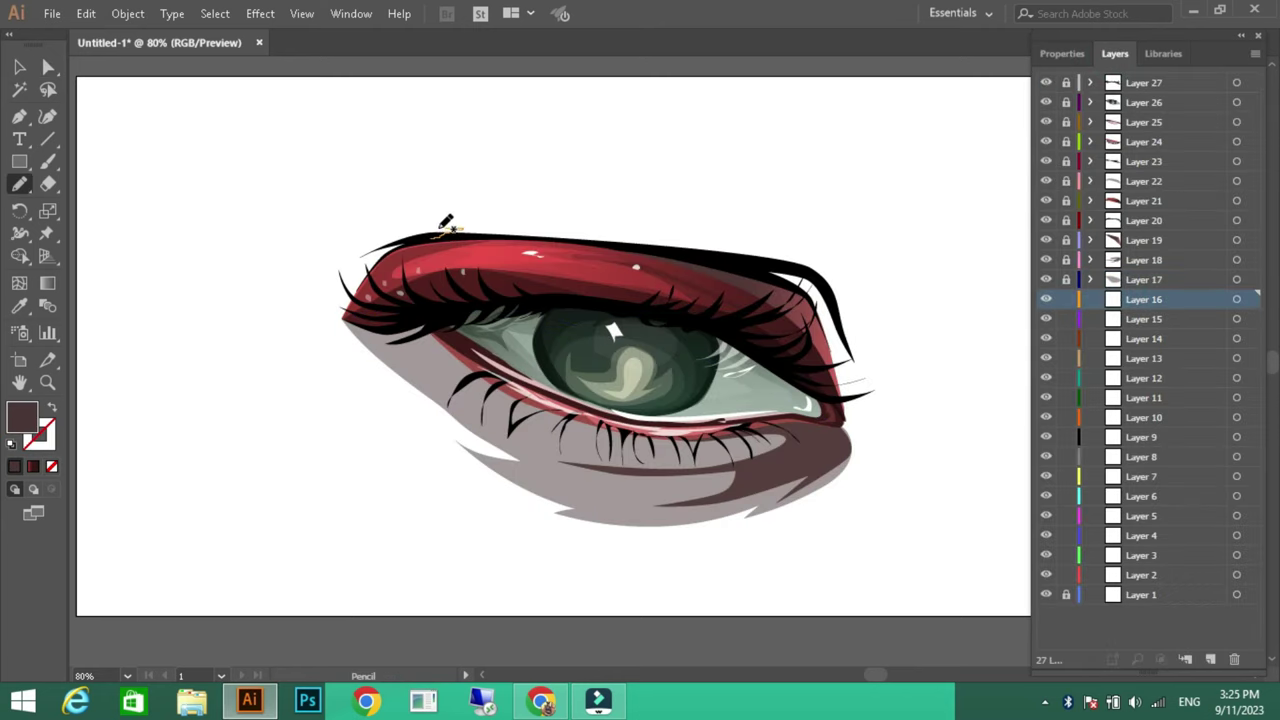
drag(808, 262, 800, 265)
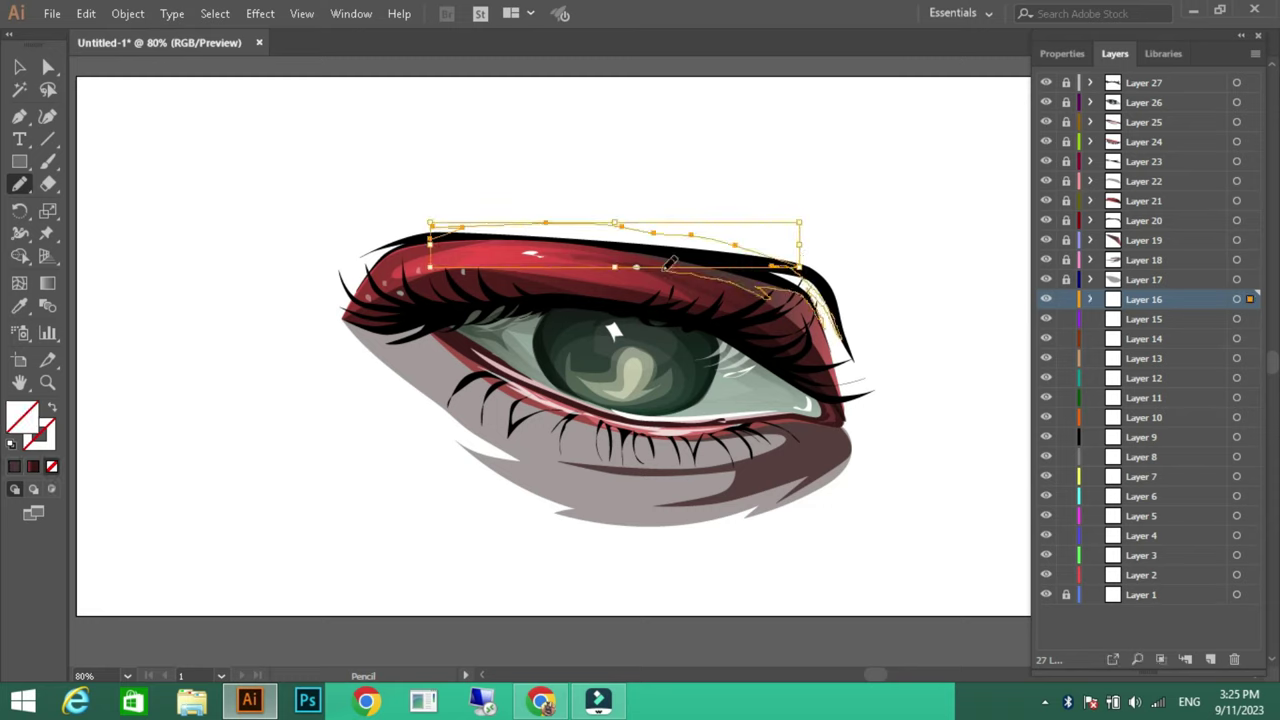
key(i)
click(393, 258)
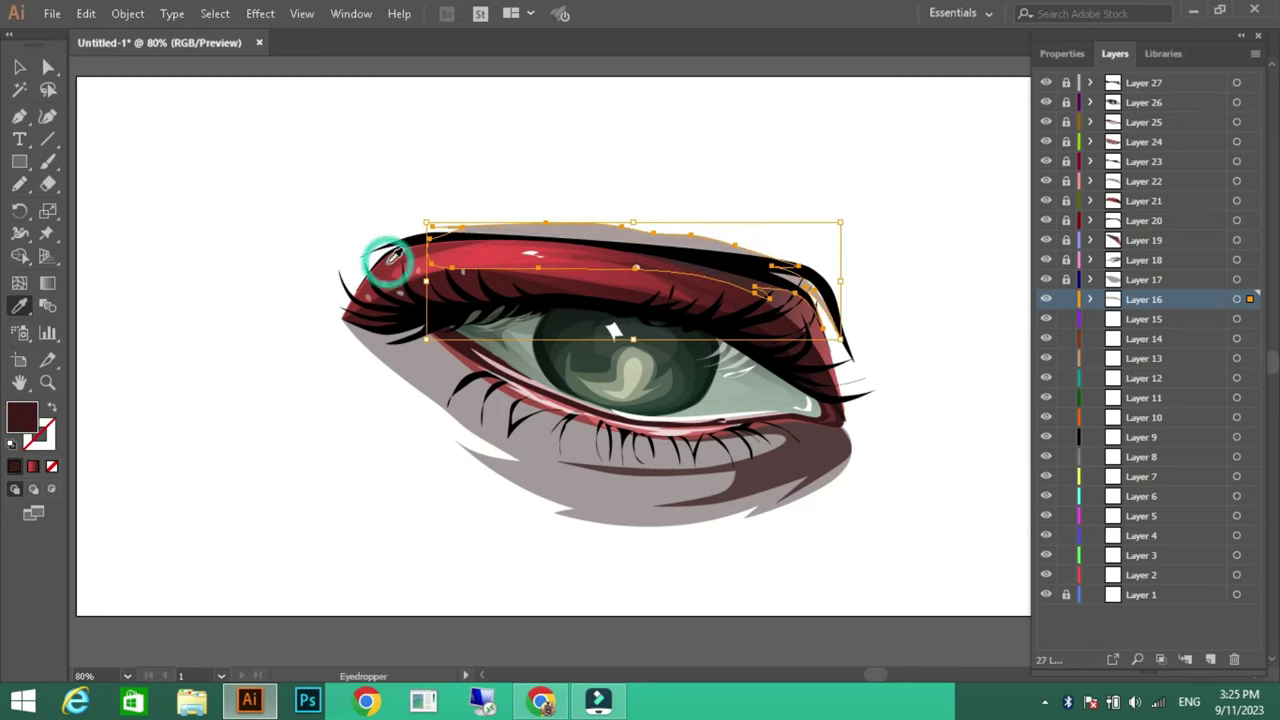
click(1066, 299)
Pencil a brown shadow arcing above the lid on Layer 15 and lock its layer
click(1125, 319)
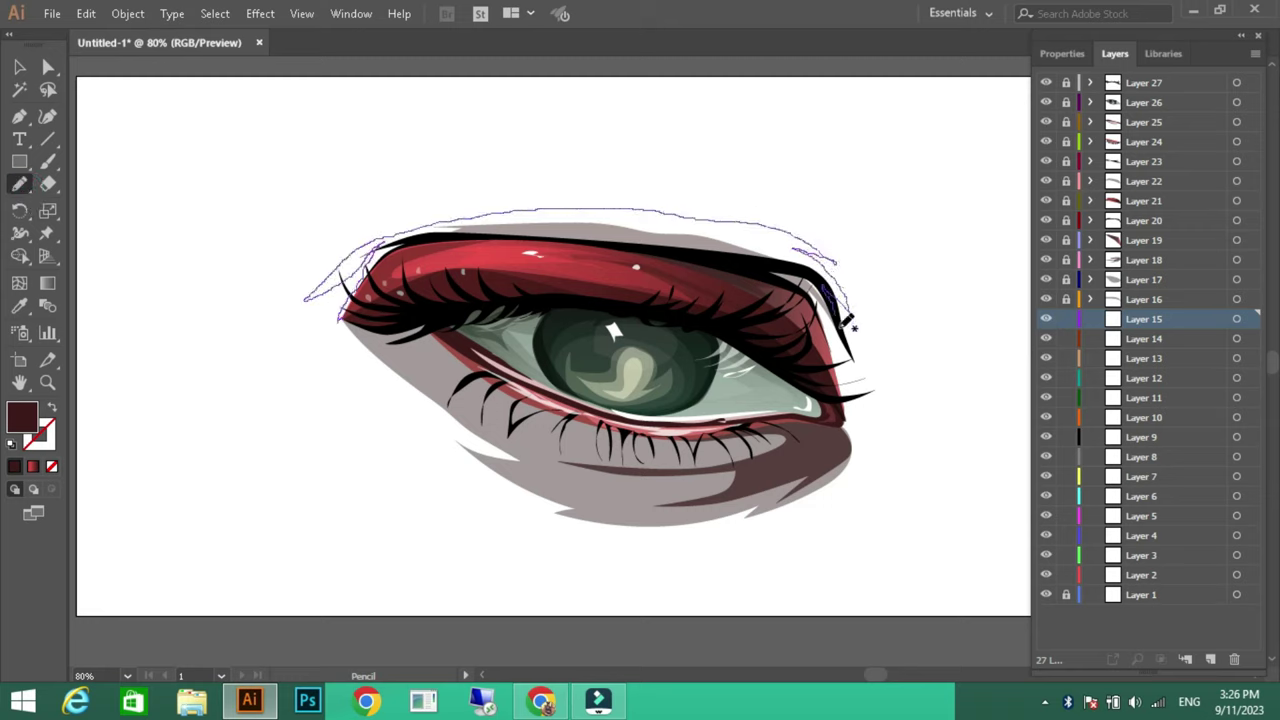
drag(843, 325, 852, 415)
click(19, 306)
click(567, 476)
click(1066, 319)
click(1143, 338)
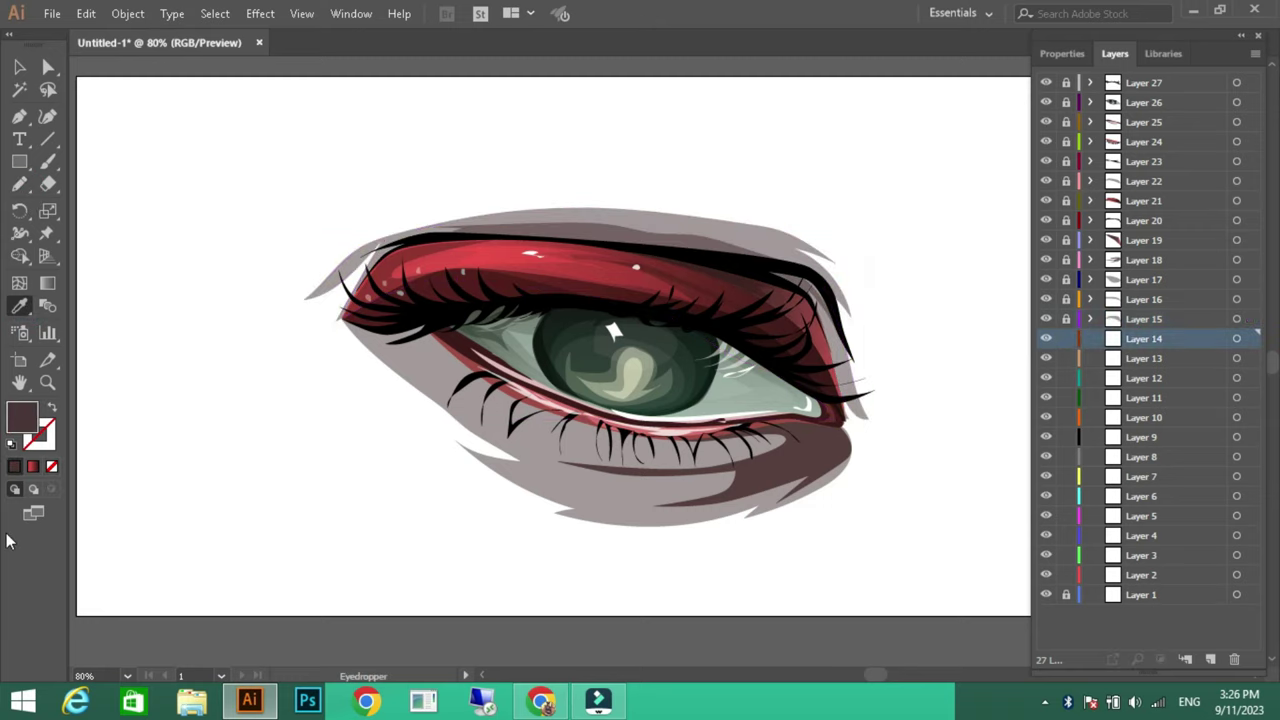
text(75)
Draw a full-artboard rectangle on Layer 14 filled with a warm peach background colour
key(Return)
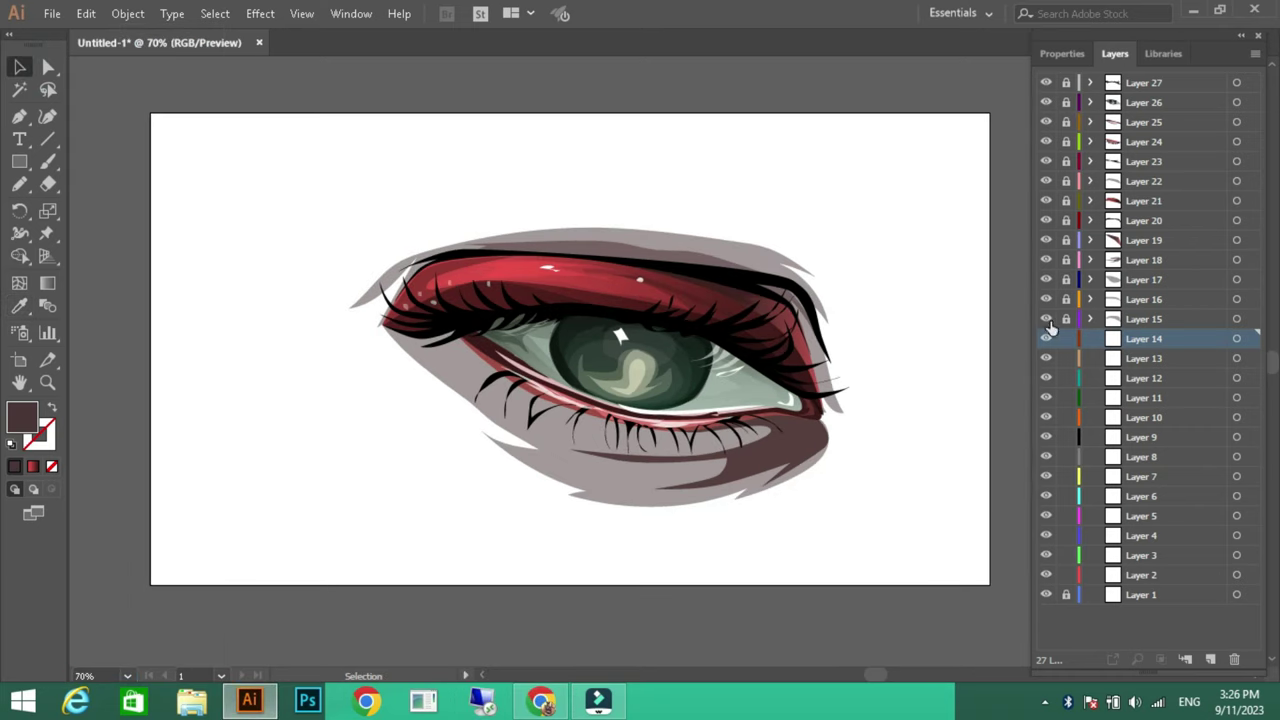
click(19, 162)
drag(150, 112, 991, 586)
double_click(22, 416)
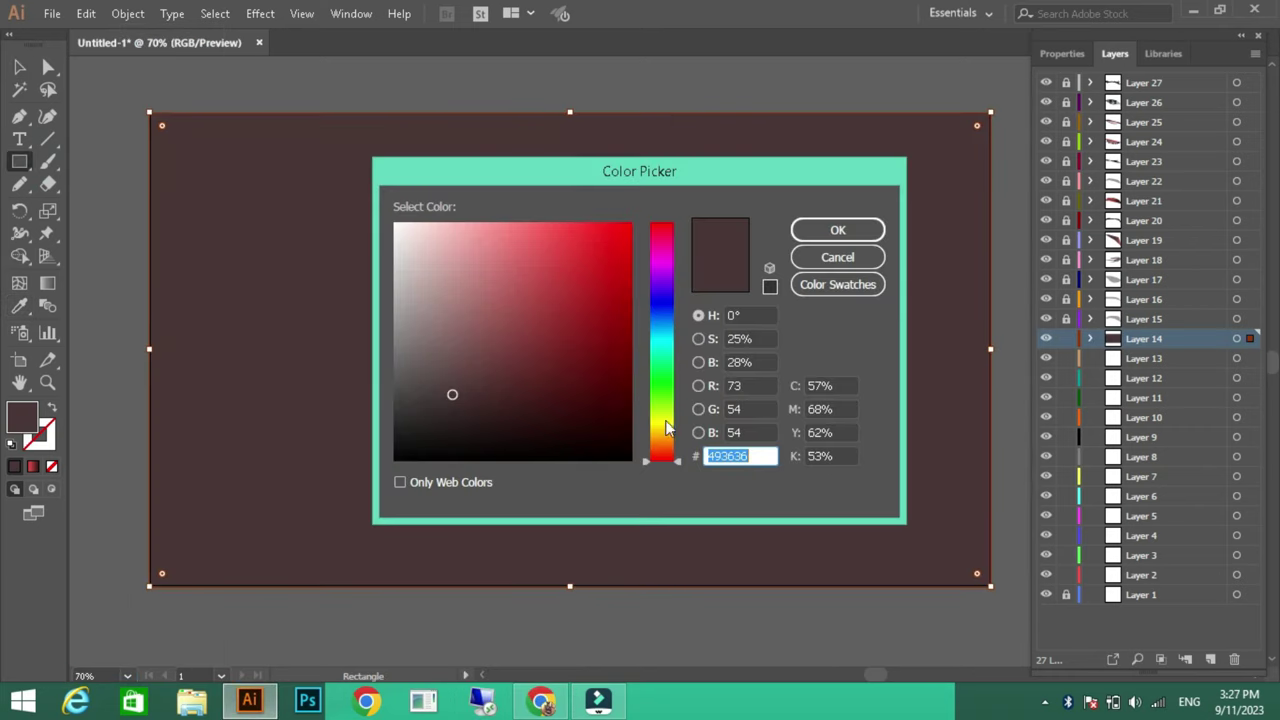
click(443, 271)
click(441, 265)
click(820, 231)
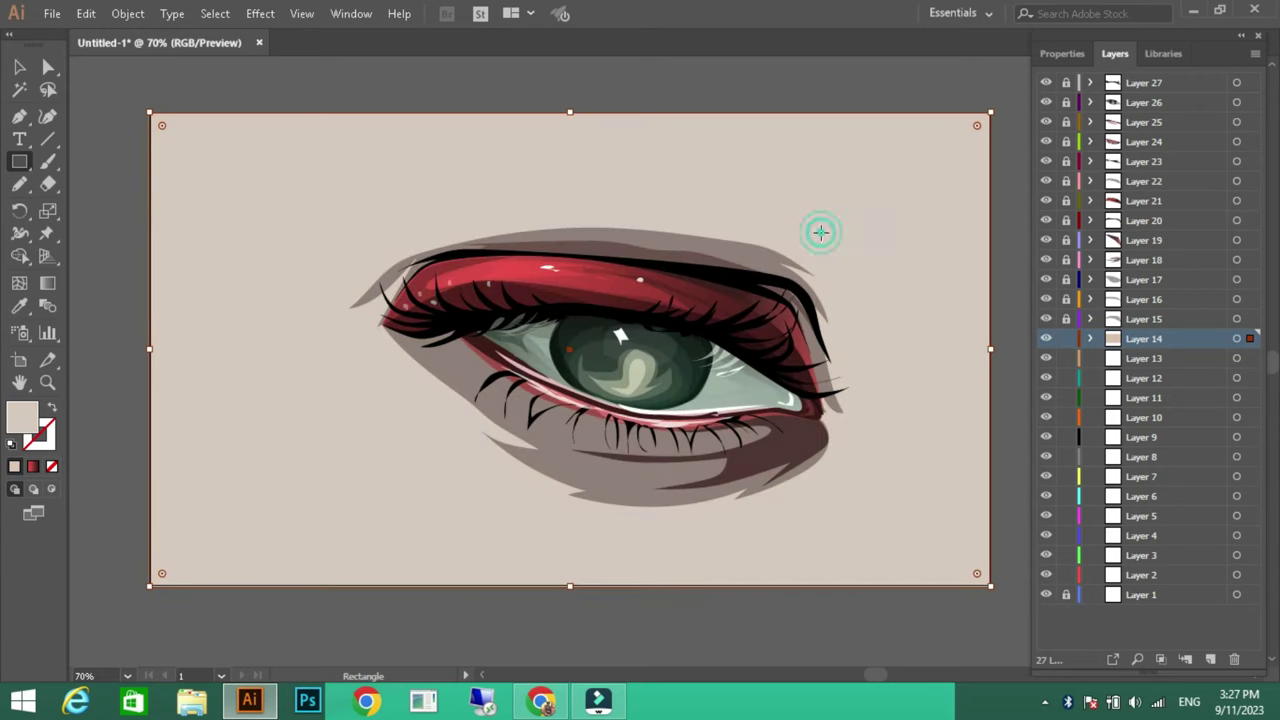
double_click(22, 416)
click(446, 251)
click(837, 229)
click(22, 72)
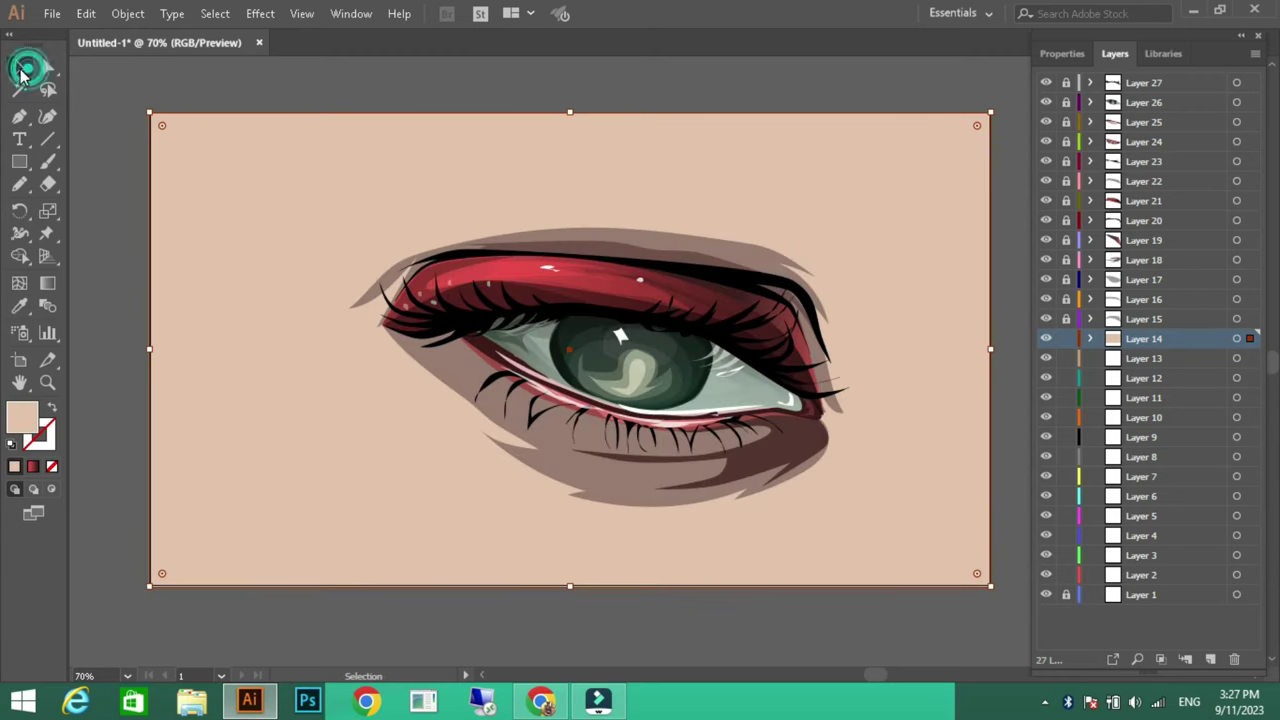
click(1014, 276)
Recolour the upper-lid shadow on Layer 16 reddish, then lock Layers 14 to 17
key(n)
drag(1066, 279, 1066, 319)
key(v)
click(571, 252)
double_click(22, 416)
text(AD4949)
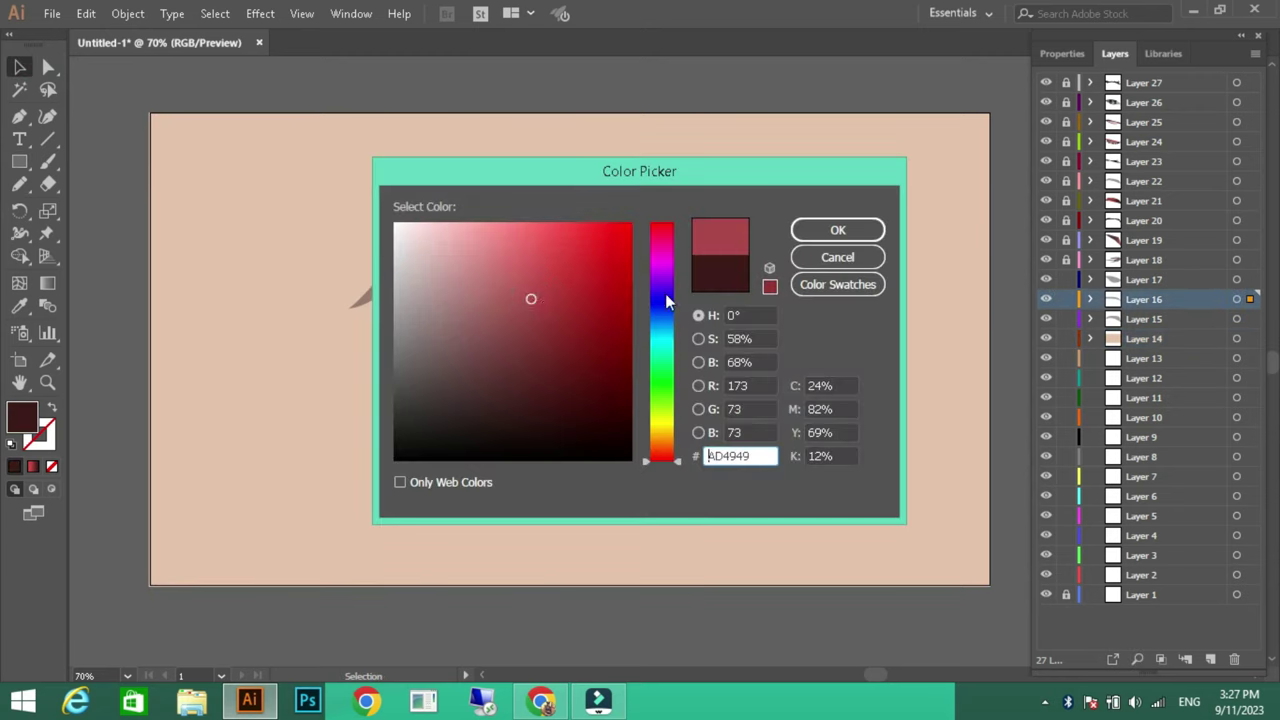
key(Return)
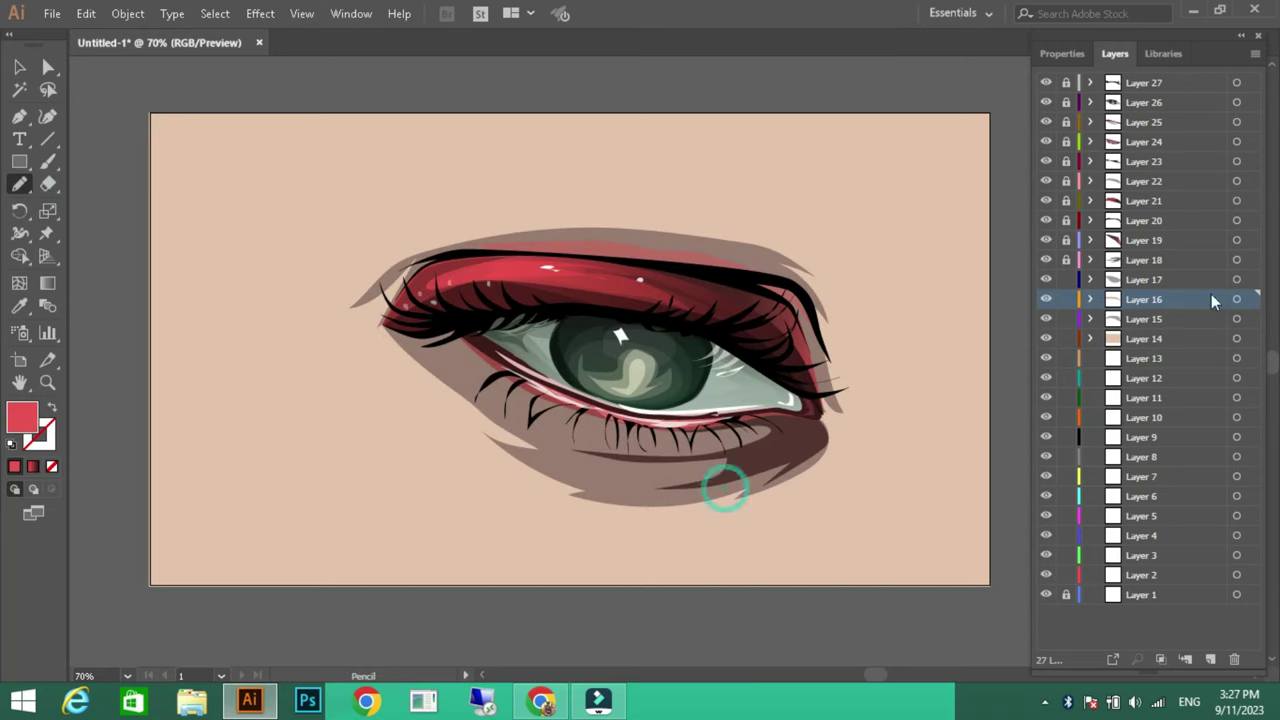
drag(1066, 279, 1066, 338)
Pencil a translucent brown shadow stroke at the eye's outer corner on Layer 13
drag(828, 464, 808, 404)
click(28, 311)
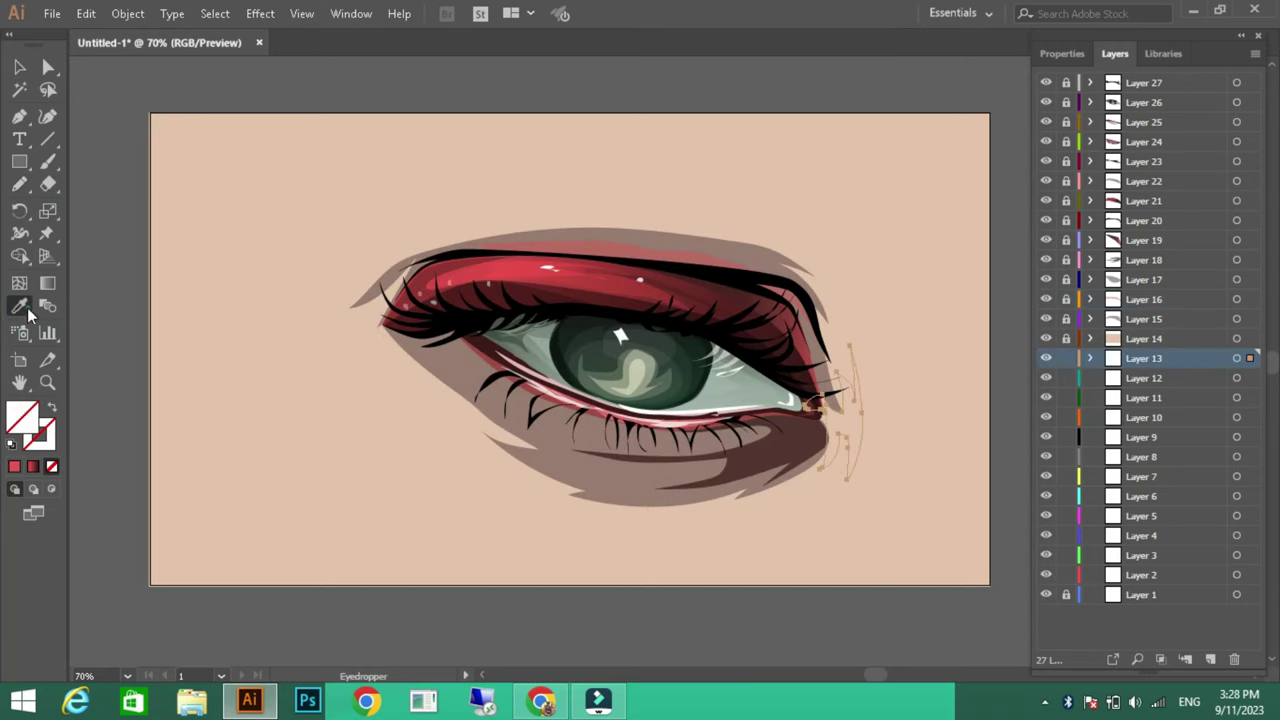
click(757, 276)
click(19, 66)
click(1061, 53)
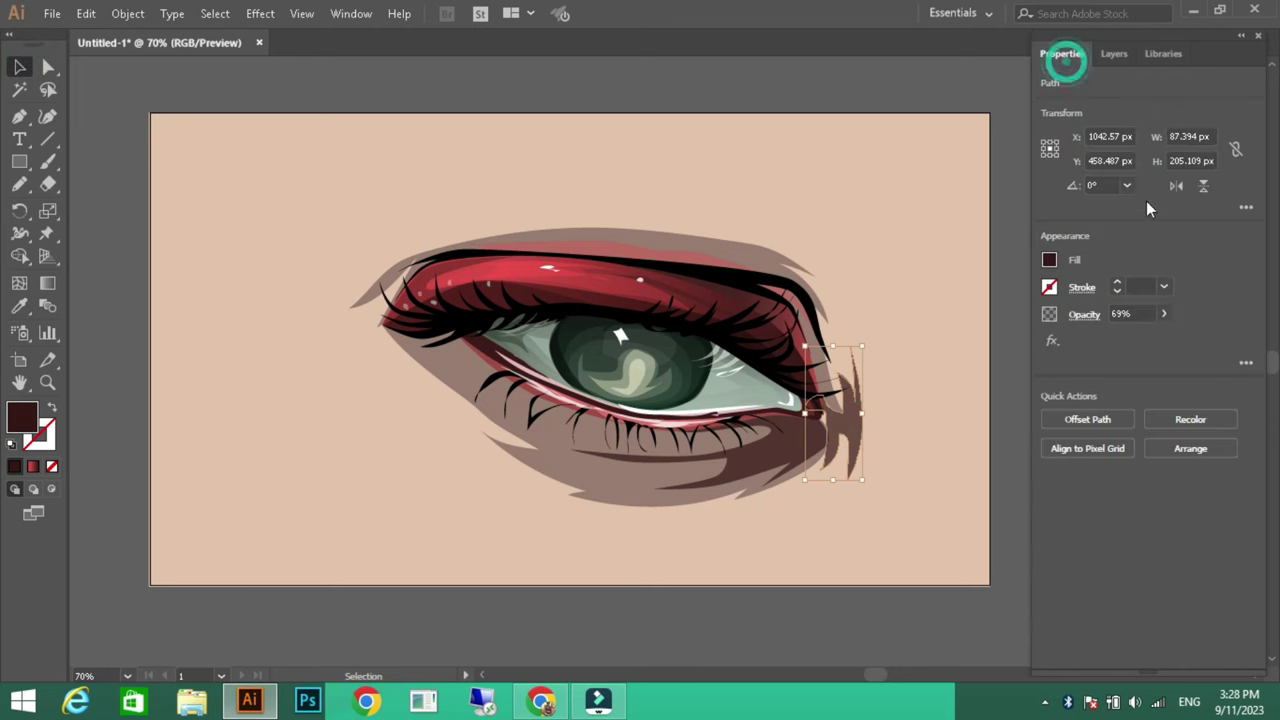
key(ctrl+shift+a)
click(1113, 53)
Fill the background with a beige-to-dark-brown linear gradient, midpoint at 42.91%, and lock Layer 14
click(866, 386)
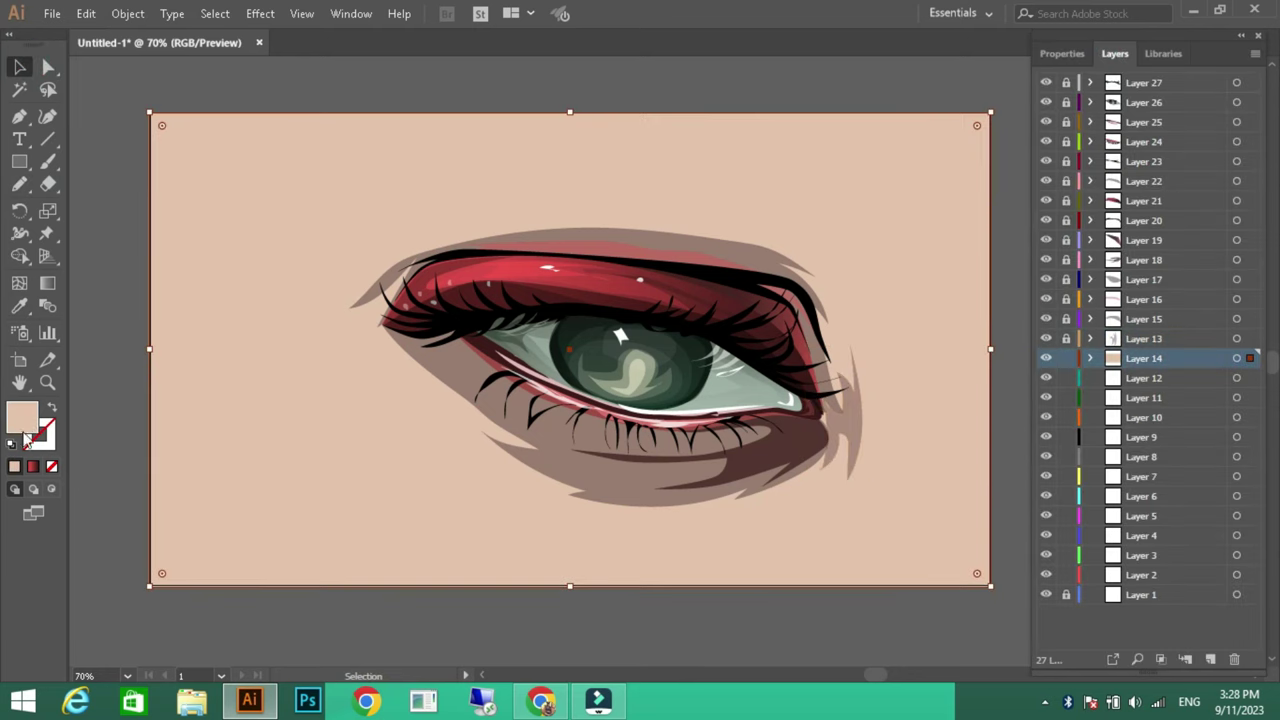
key(period)
double_click(917, 346)
click(829, 229)
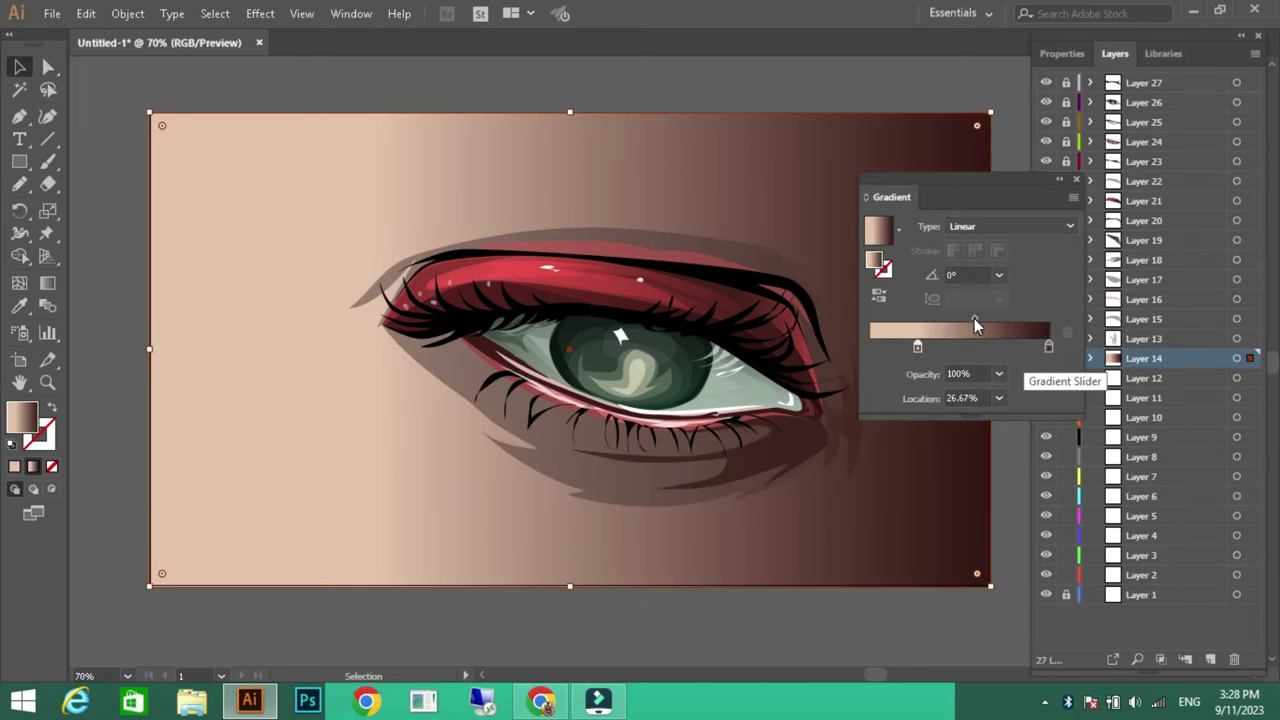
drag(975, 320, 1018, 321)
drag(917, 346, 866, 347)
drag(1007, 319, 946, 319)
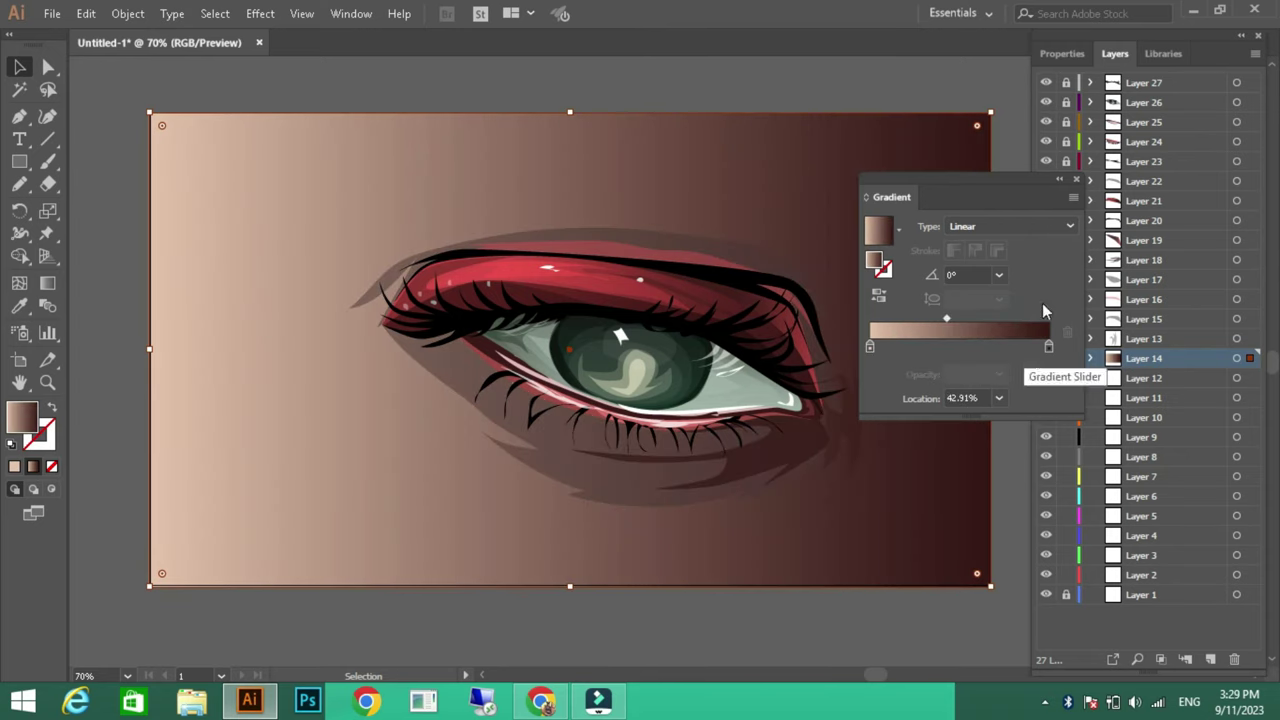
click(1066, 358)
Recolour the eye-corner shadow on Layer 13 with a new shade from the Color Picker
click(1237, 338)
double_click(22, 415)
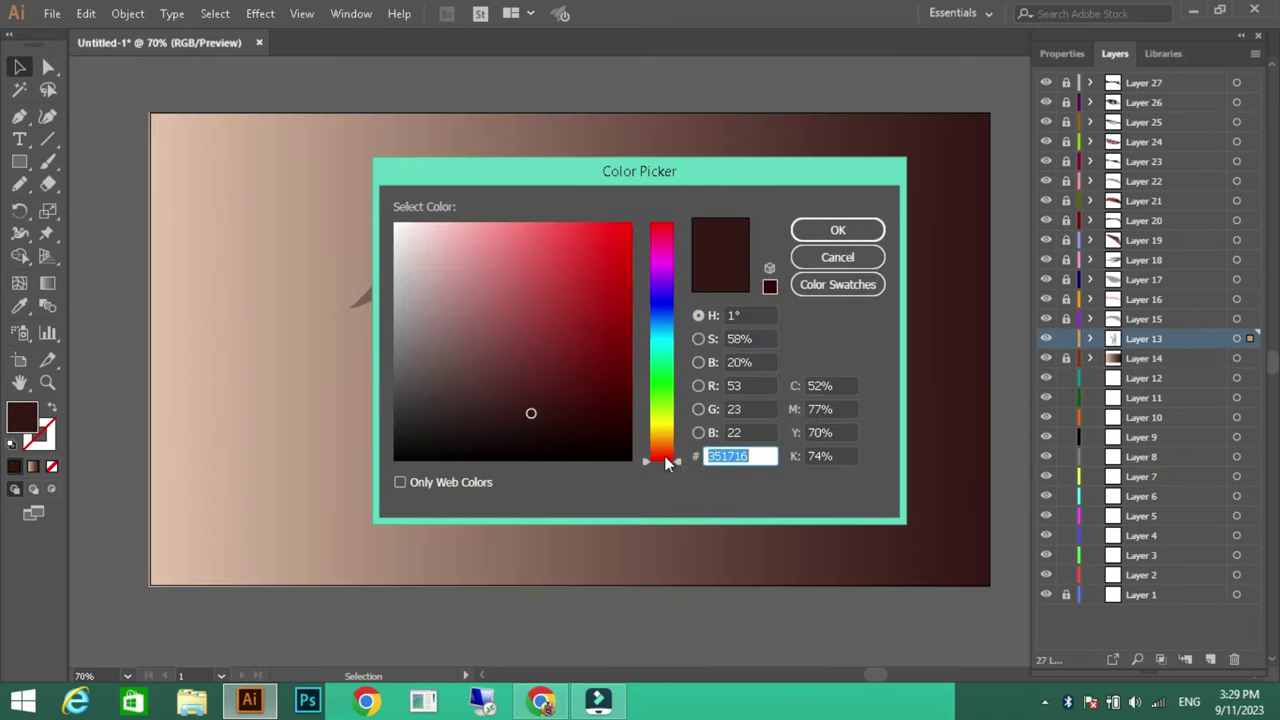
click(484, 290)
click(838, 230)
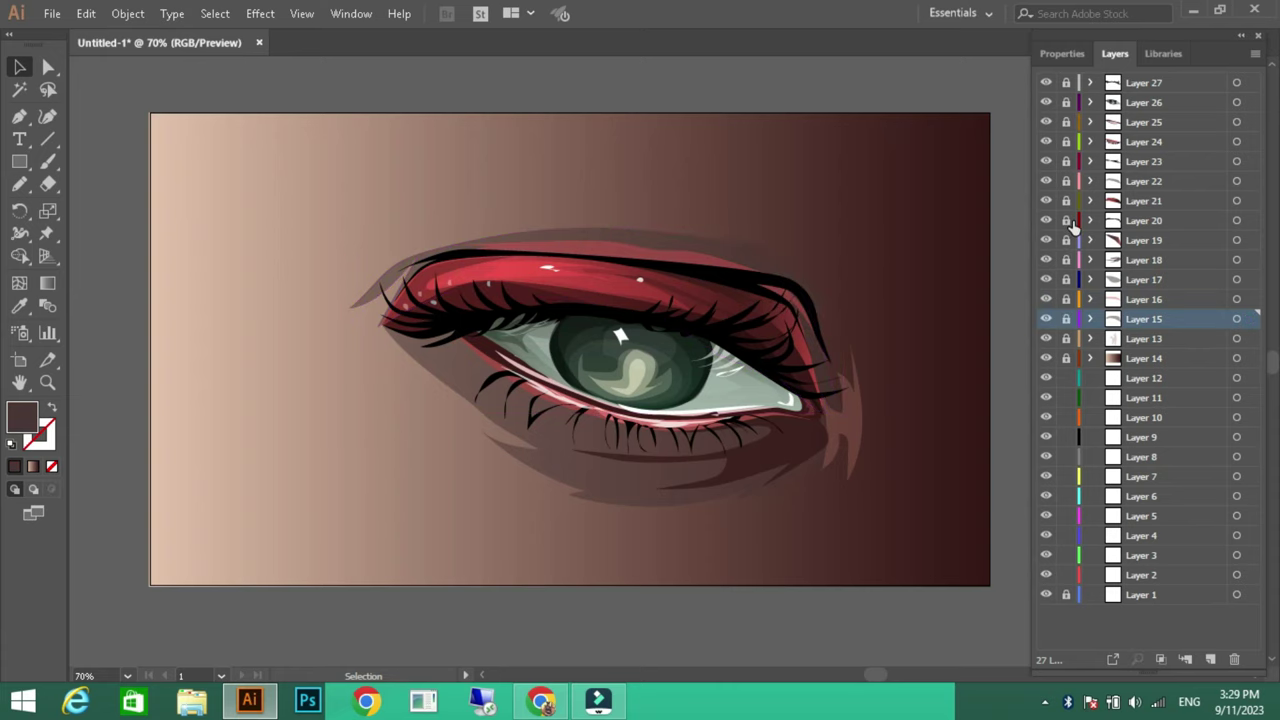
click(1008, 103)
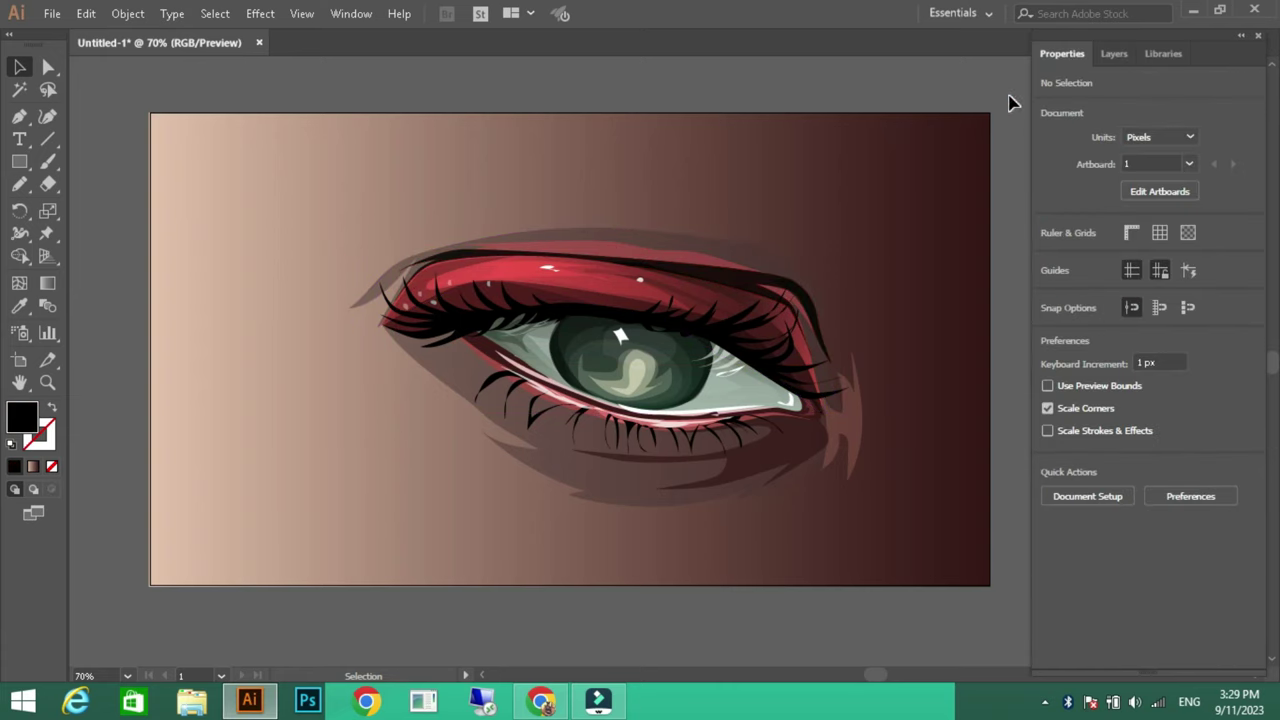
key(F7)
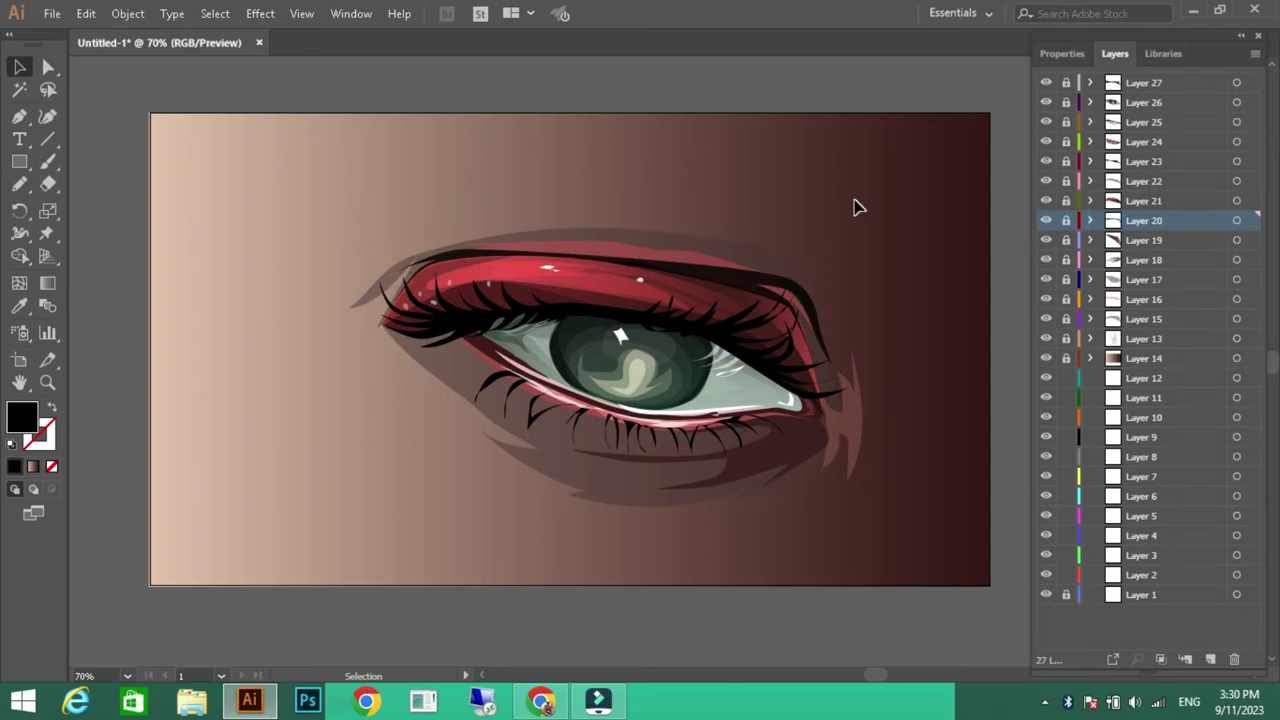